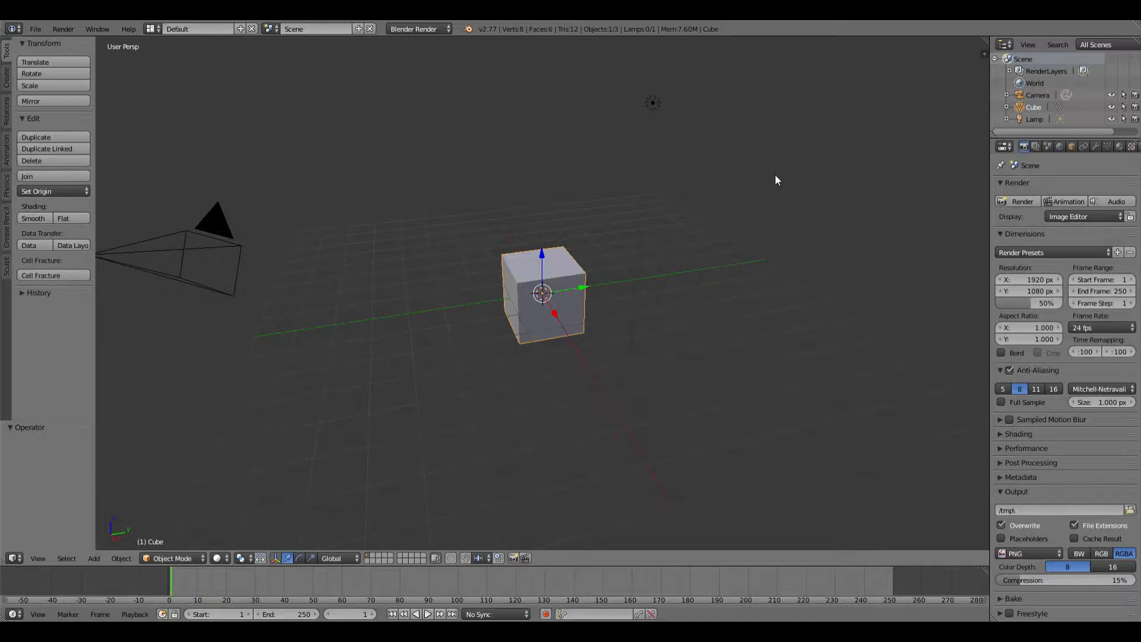
- Open the User Preferences window
middle_click_drag(765, 148, 711, 210)
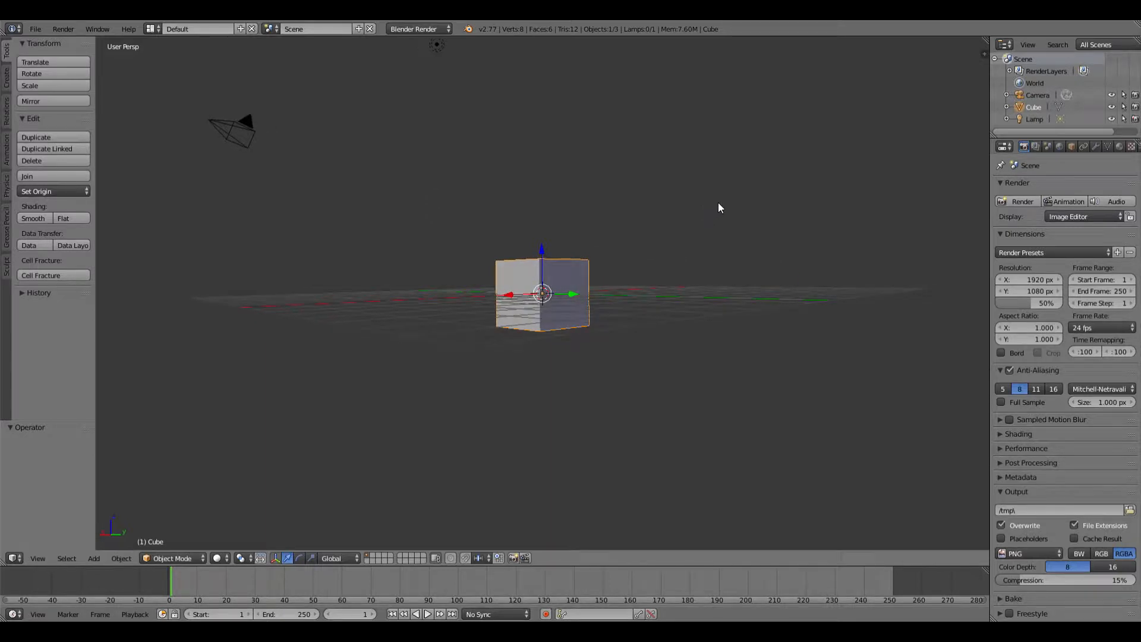
key("KP_1")
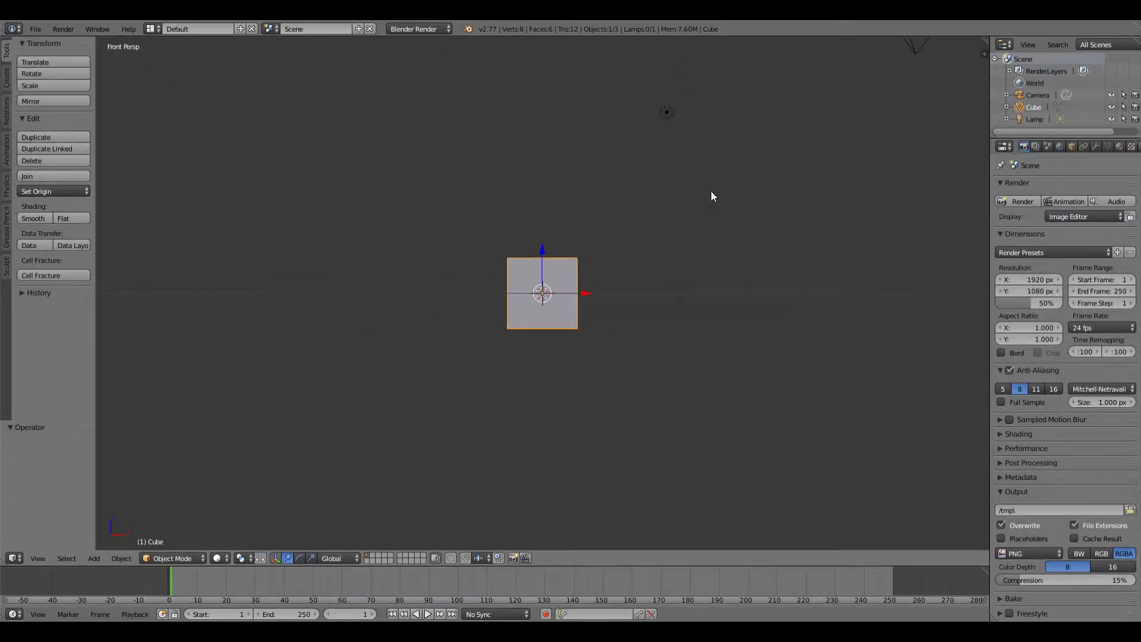
middle_click_drag(711, 190, 642, 196)
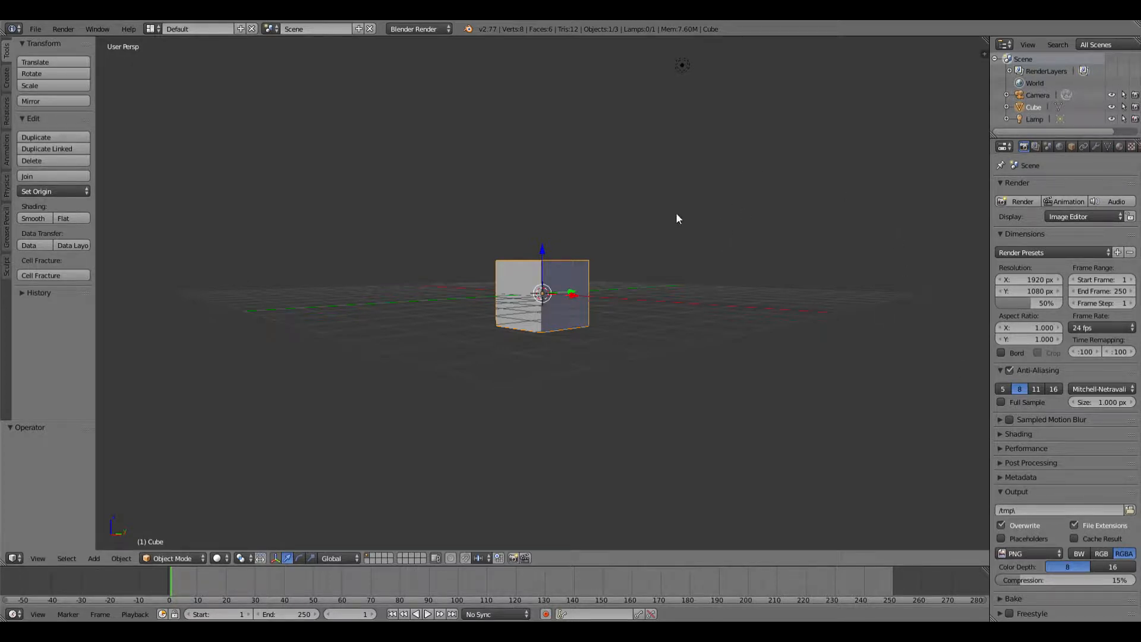
left_click(35, 29)
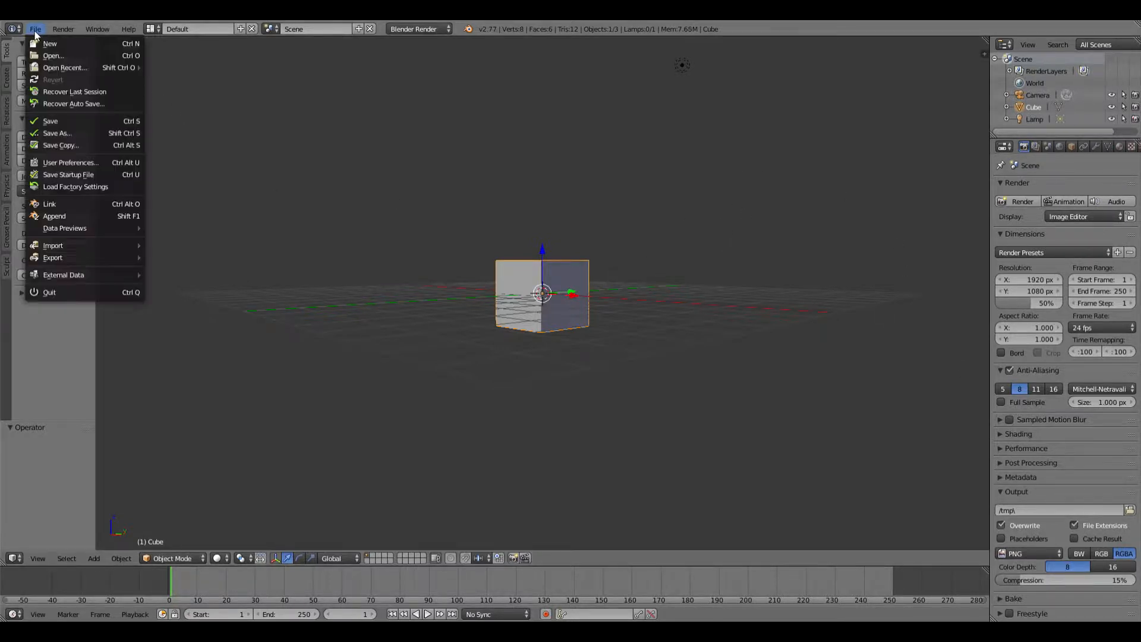
left_click(71, 161)
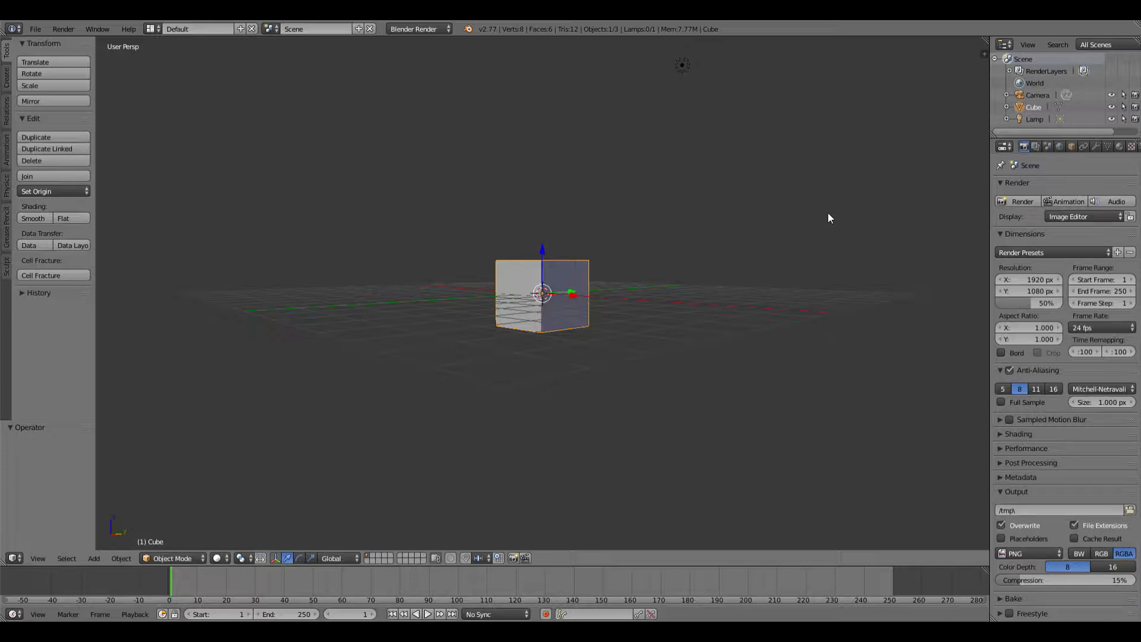
- Reselect the default cube and widen the properties editor beside the 3D view
key("a")
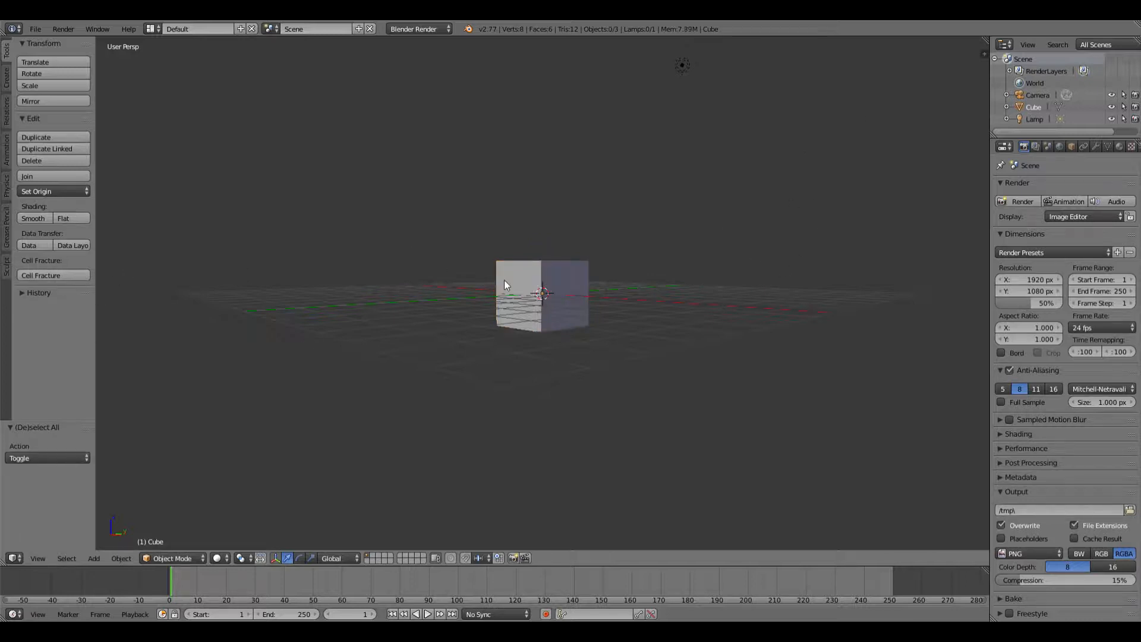
key("a")
key("a")
right_click(538, 277)
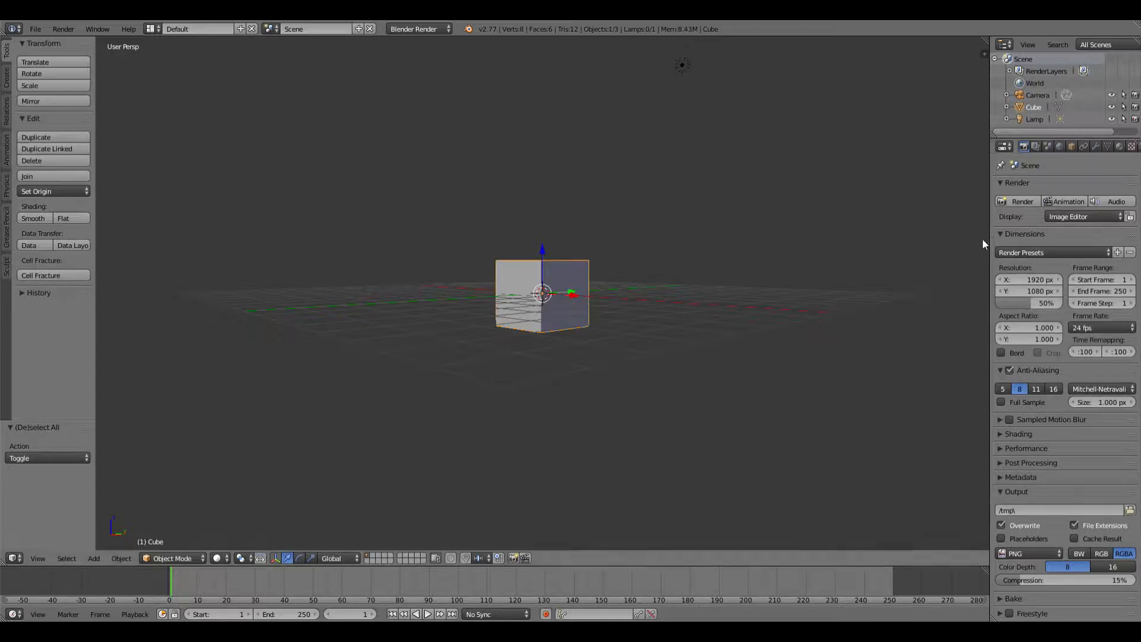
left_click_drag(990, 241, 960, 240)
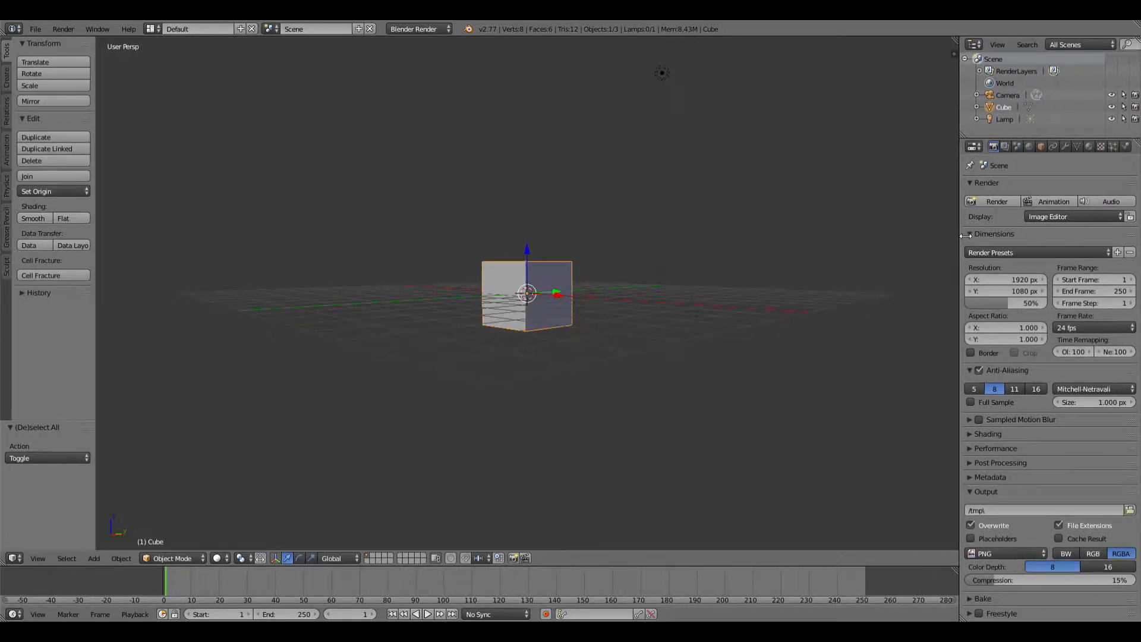
- Add a mesh plane at the scene origin and scale it up to about 8 times its size as a floor
key("shift+a")
mouse_move(598, 339)
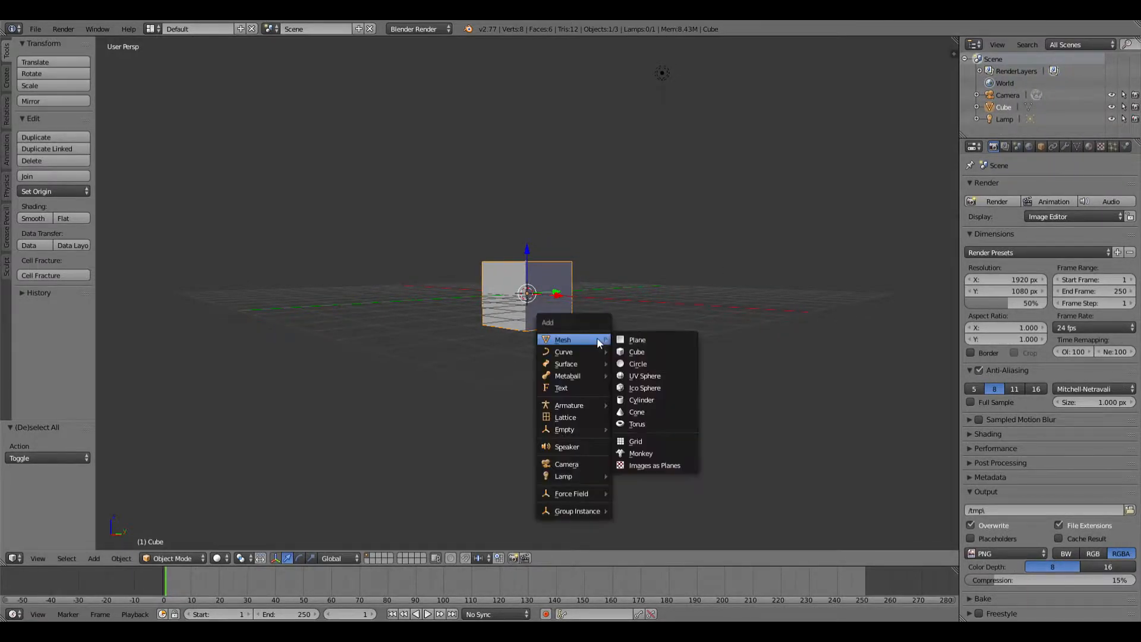
left_click(636, 339)
key("s")
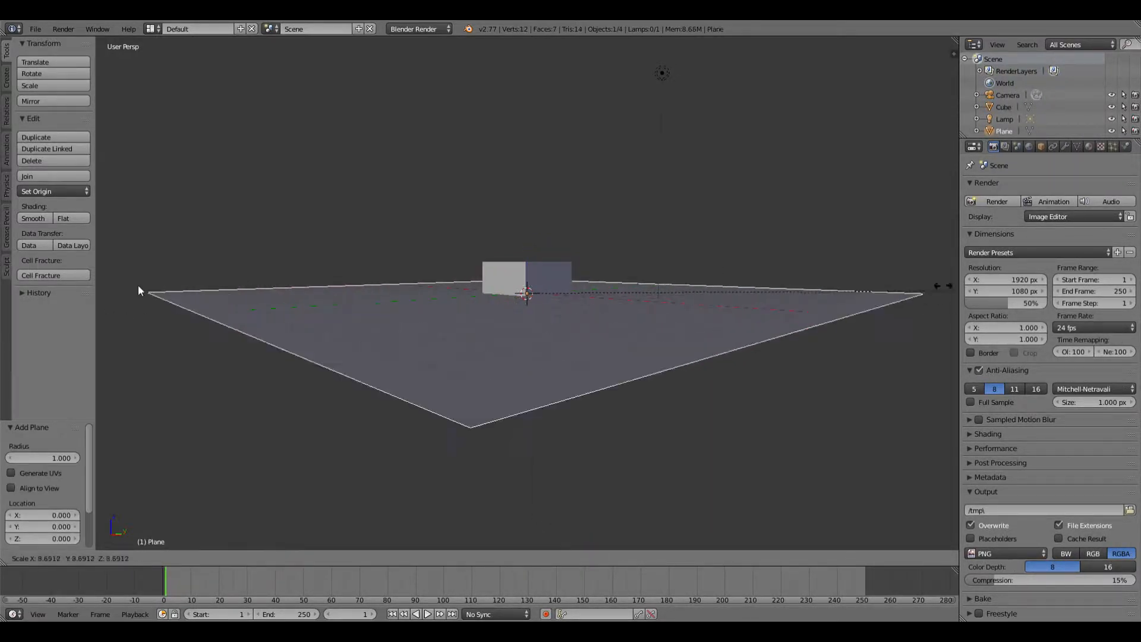
left_click(841, 303)
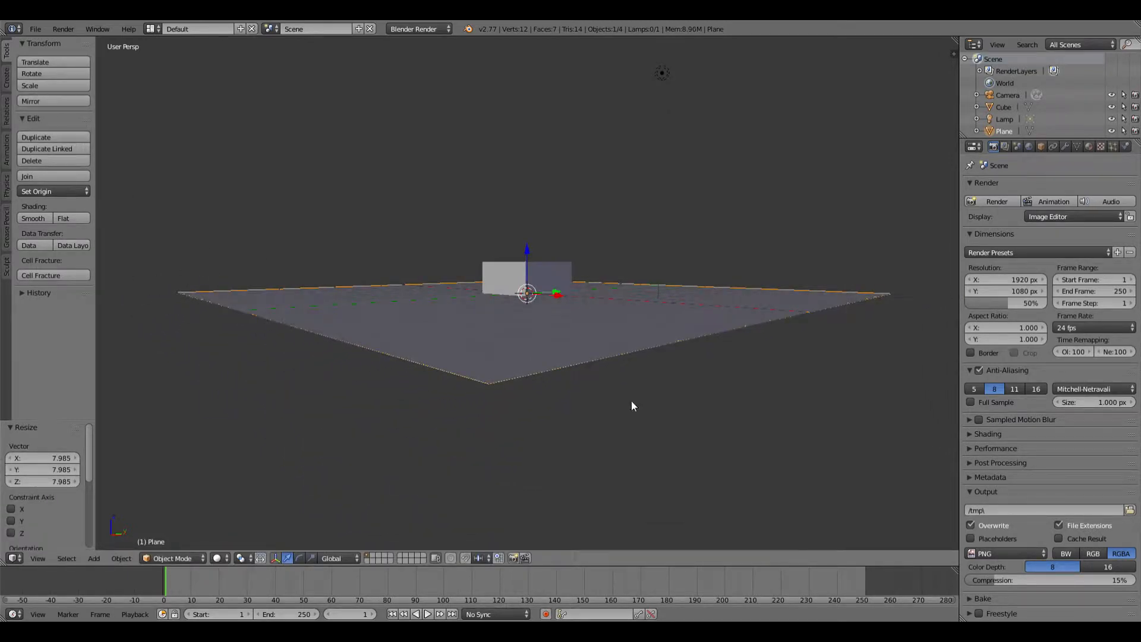
- Make the floor plane a passive rigid body
left_click(7, 191)
key("t")
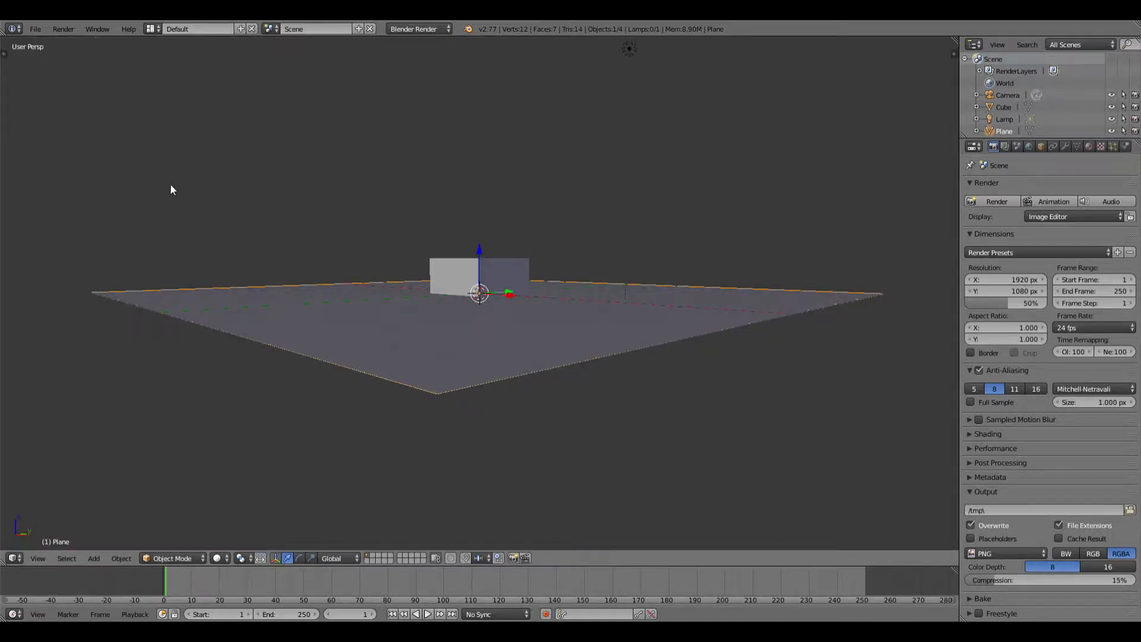
key("t")
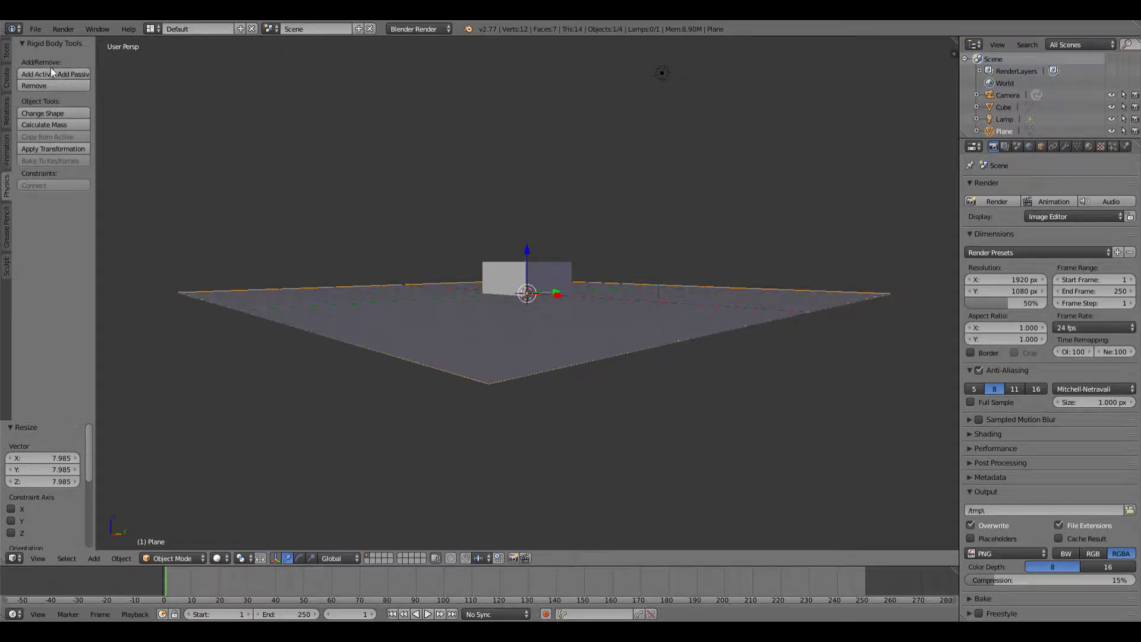
left_click(77, 74)
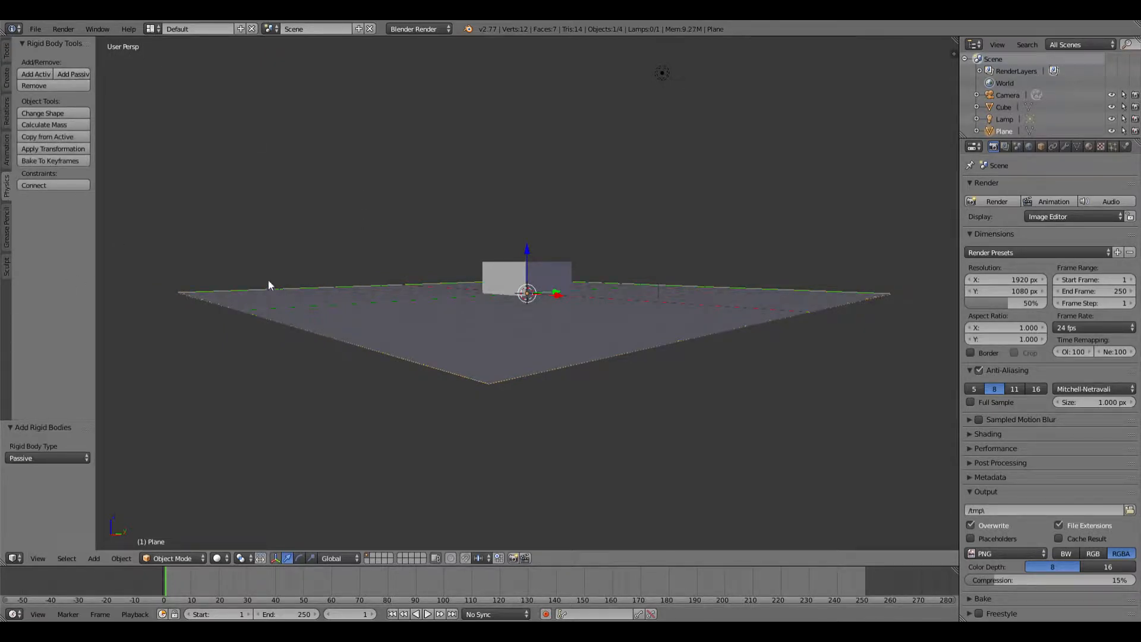
- Move the cube up 1 unit along Z in the front orthographic view so it sits on the plane
middle_click_drag(268, 281, 239, 285)
right_click(499, 275)
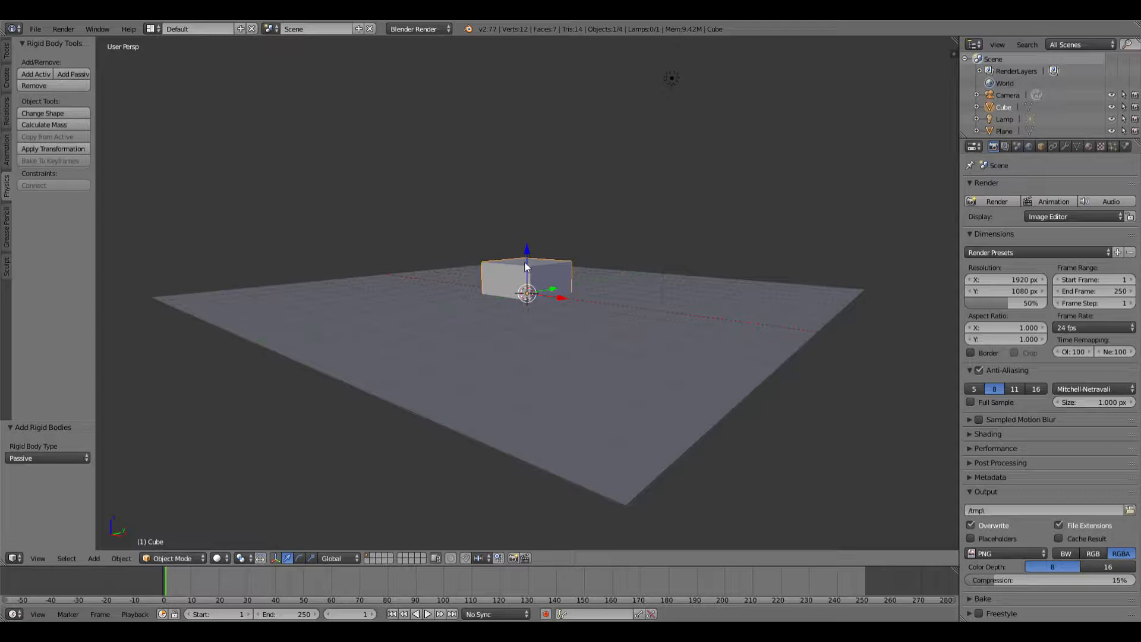
key("KP_1")
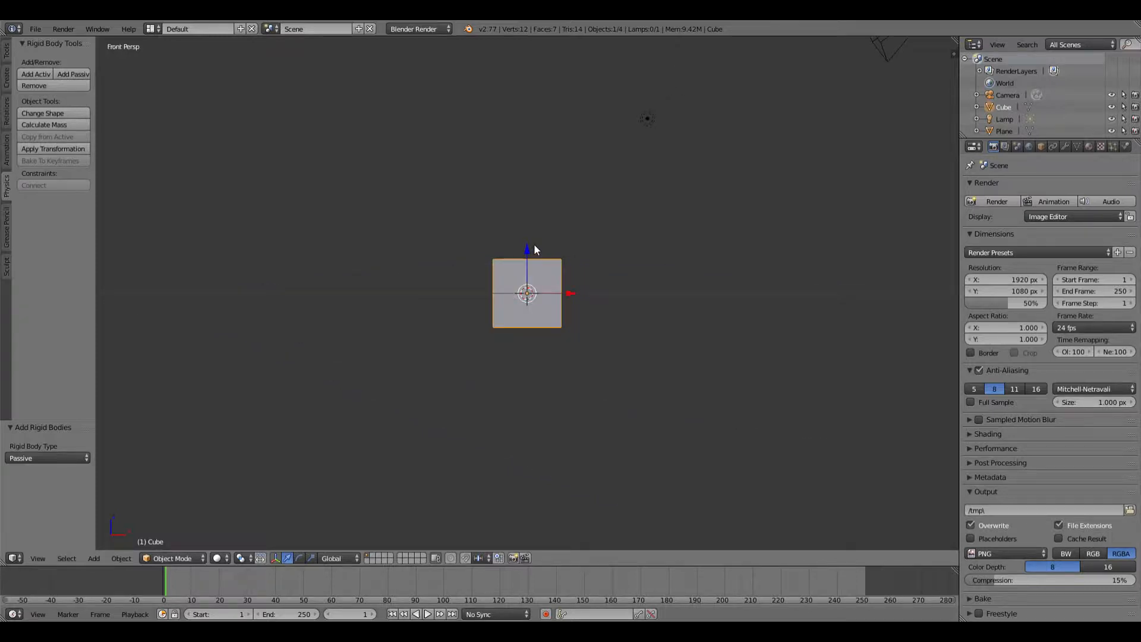
key("KP_5")
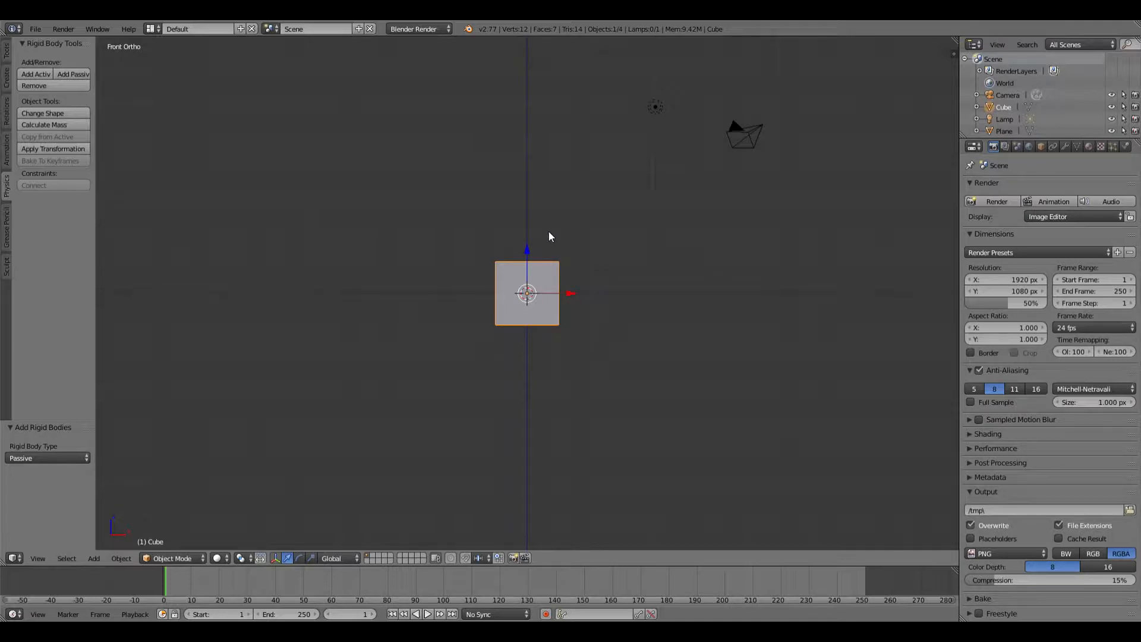
left_click_drag(529, 261, 557, 239)
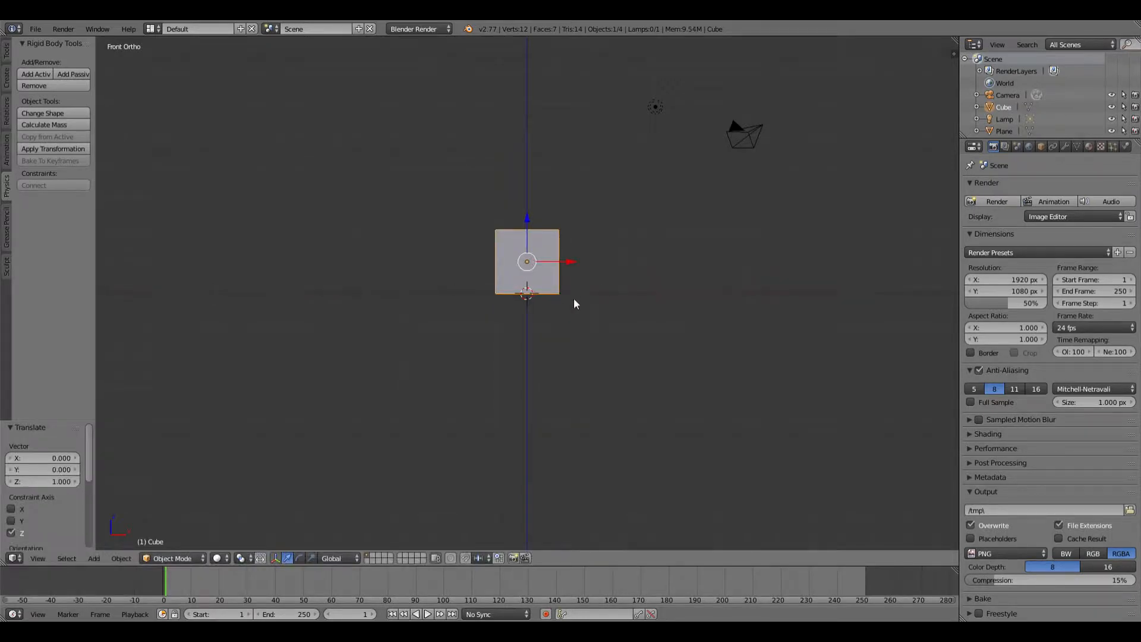
- Fine-tune the cube's height above the plane, nudging it 0.123 up and 0.076 down along Z
middle_click_drag(572, 298, 577, 217)
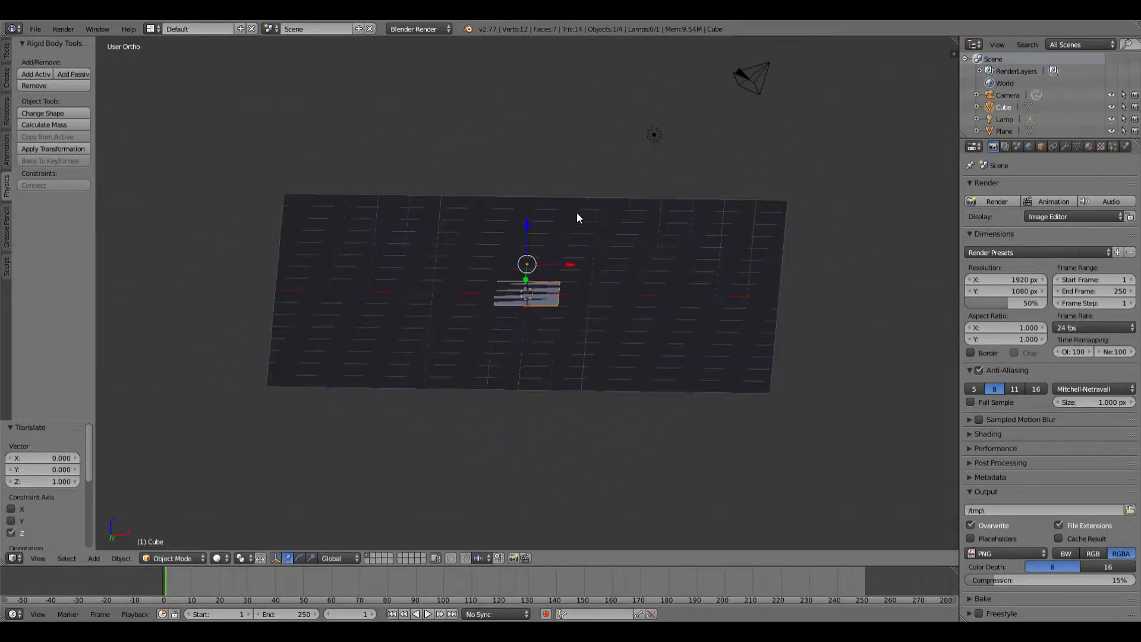
left_click_drag(526, 226, 527, 221)
middle_click_drag(565, 182, 568, 218)
key("KP_1")
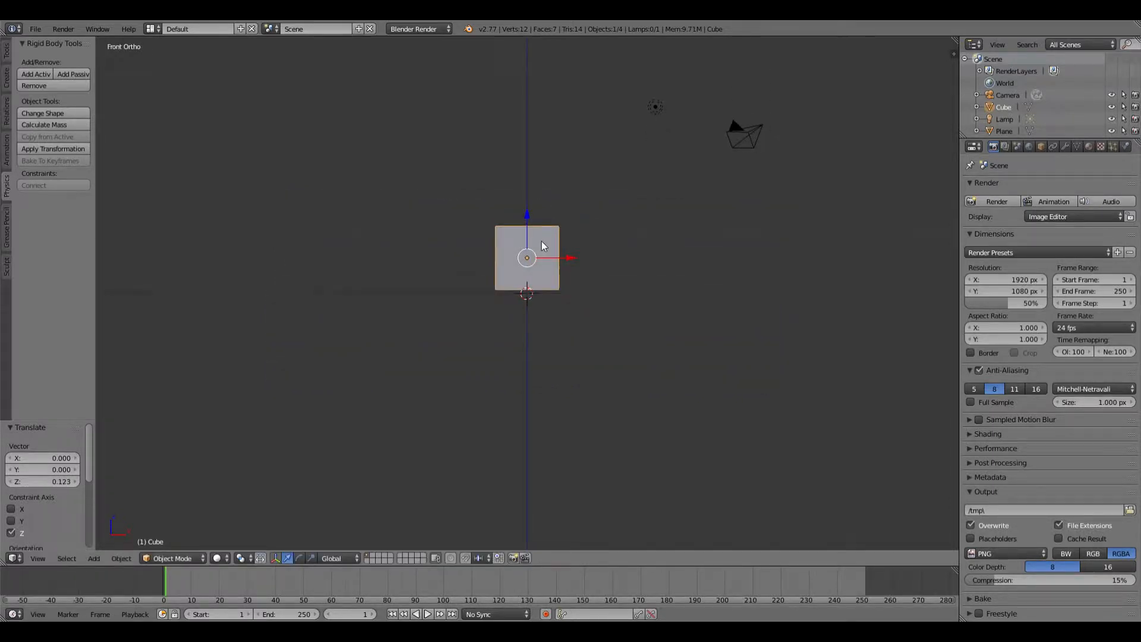
left_click_drag(532, 214, 529, 215)
middle_click_drag(548, 325, 584, 336)
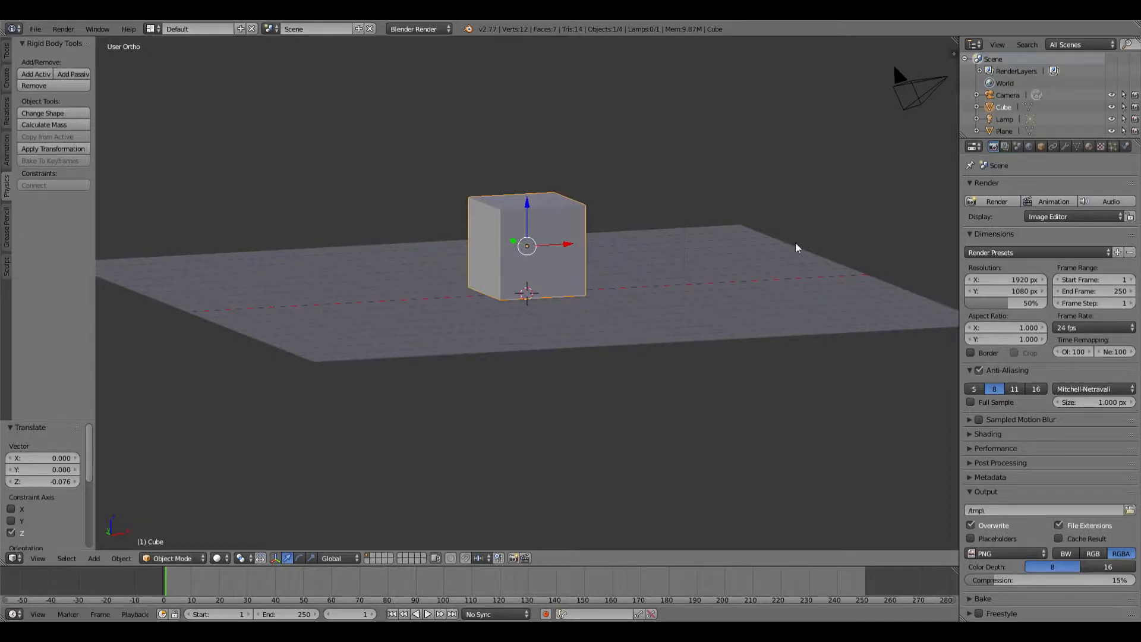
- Subdivide the cube's entire mesh six times with one cut each and return to Object Mode
key("Tab")
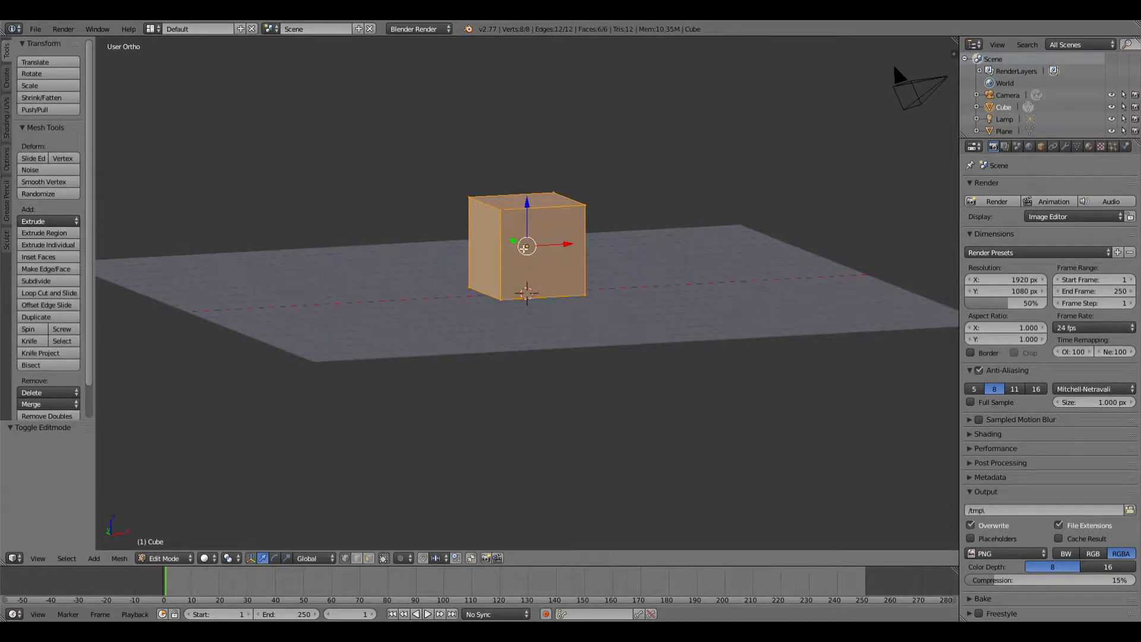
middle_click_drag(515, 277, 552, 272)
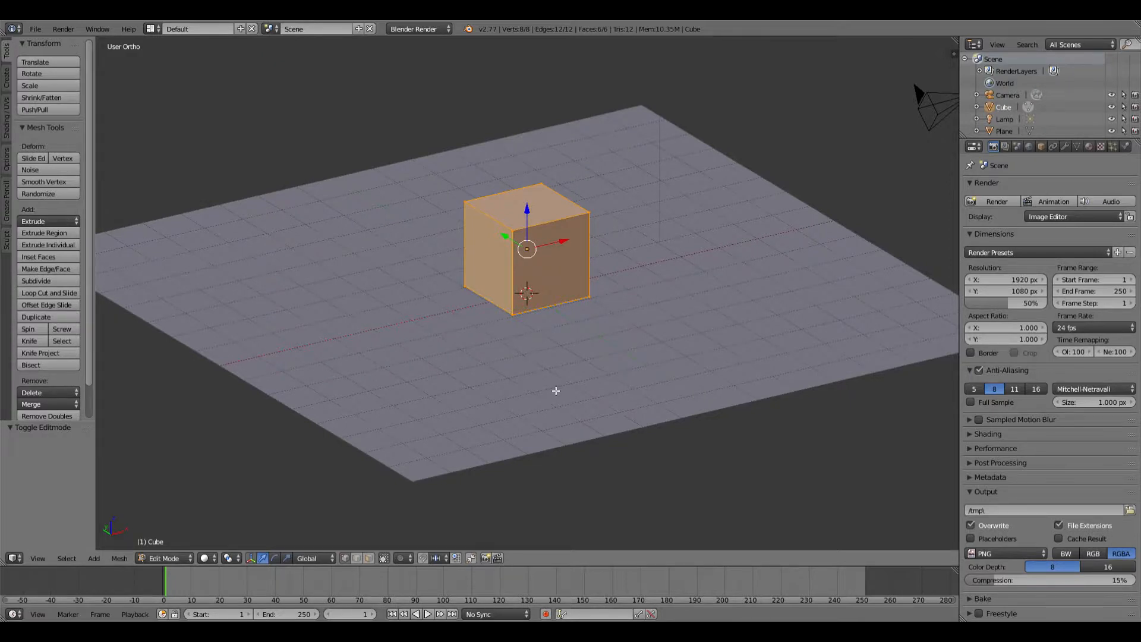
left_click(38, 280)
left_click(38, 280)
left_click(38, 279)
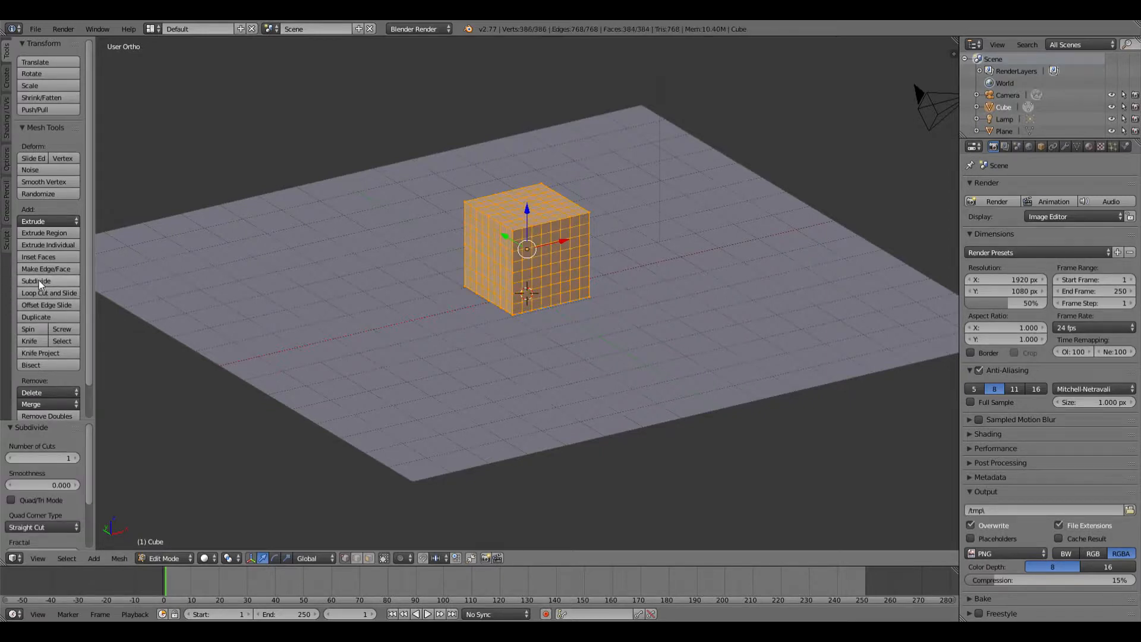
left_click(38, 280)
left_click(38, 280)
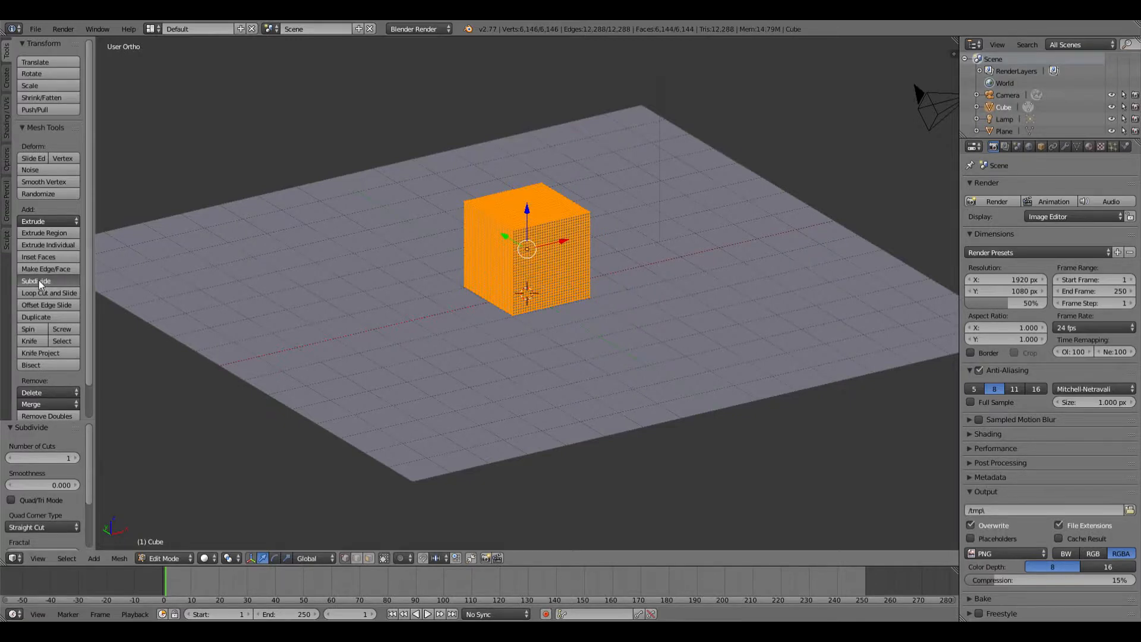
left_click(38, 280)
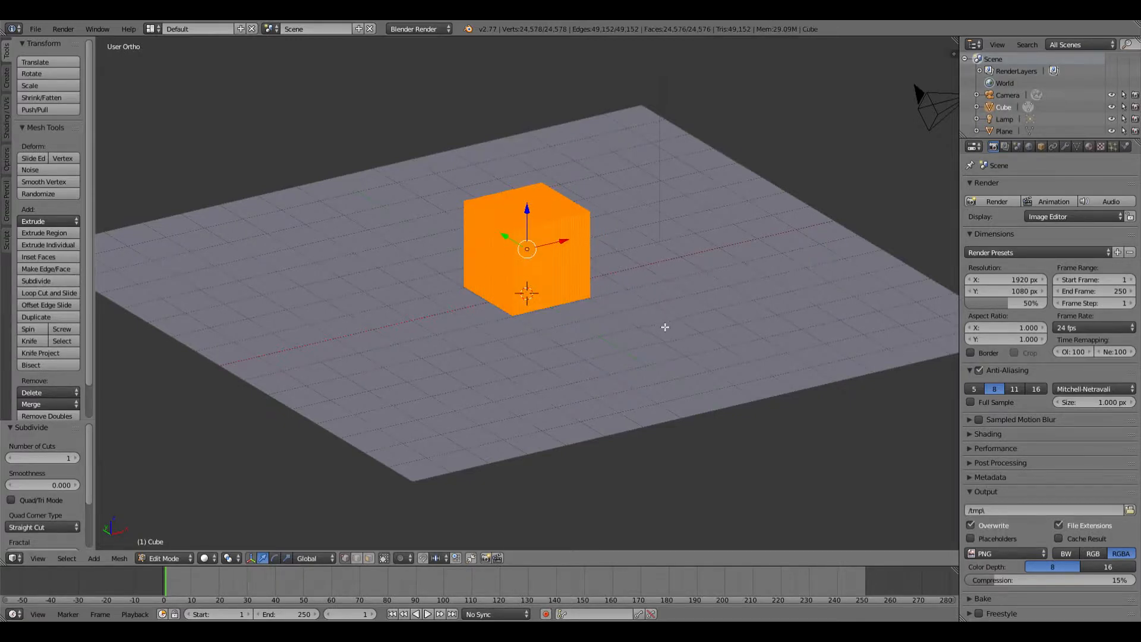
key("Tab")
- Run Cell Fracture on the cube using Own Particles, a source limit of 100, and the next layer for the pieces
left_click(6, 51)
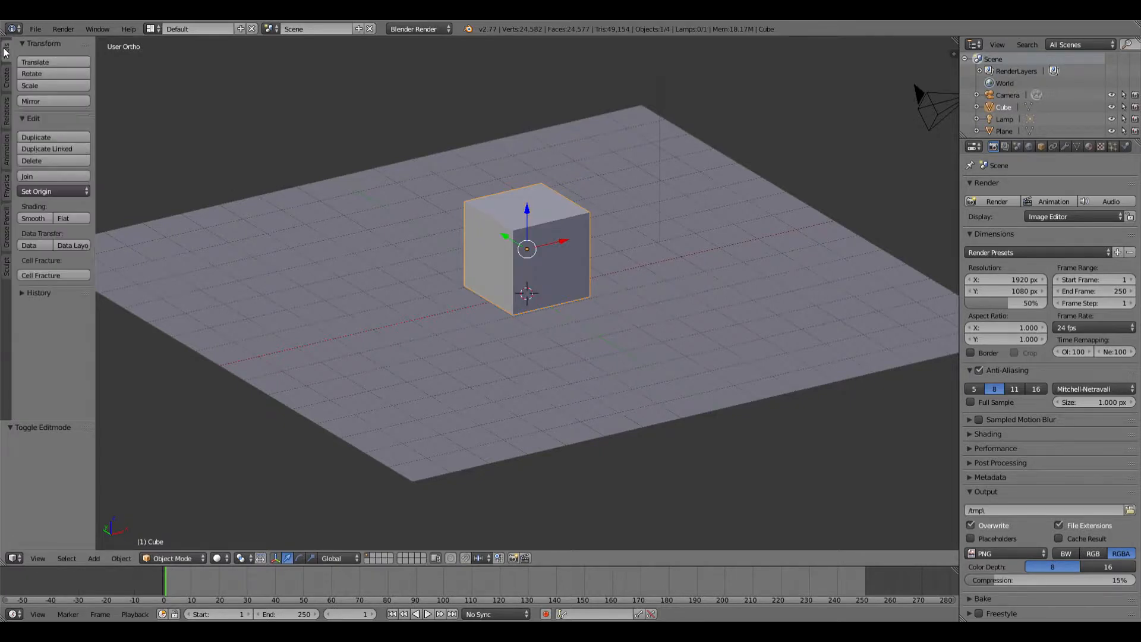
left_click(73, 274)
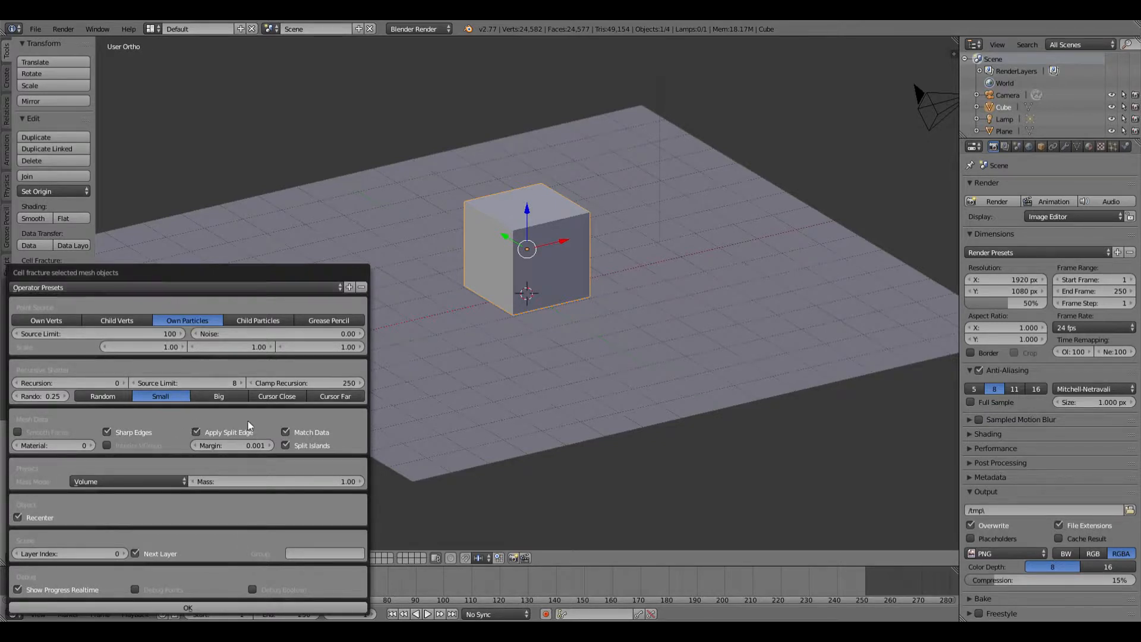
left_click(185, 607)
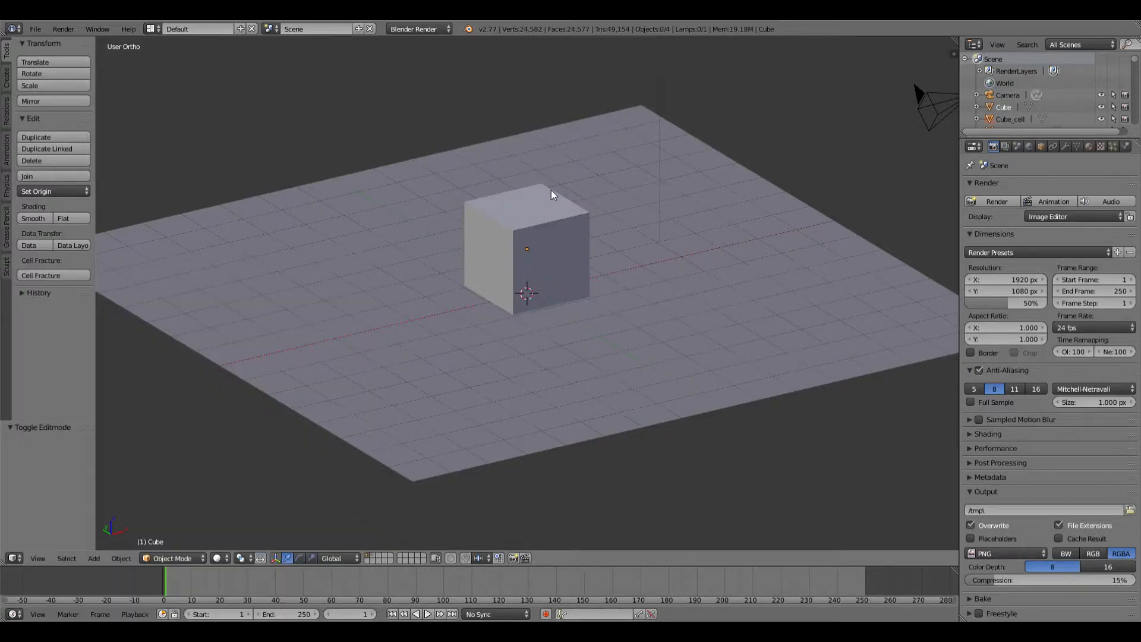
- Delete the original unfractured cube from the first layer
middle_click_drag(428, 329, 464, 284)
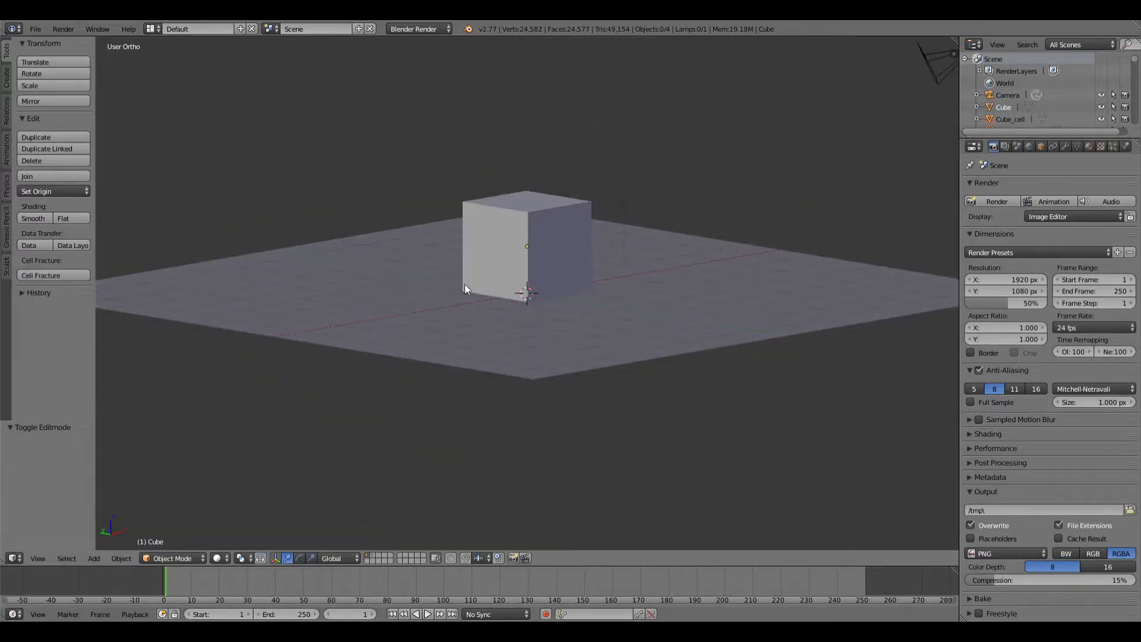
right_click(497, 225)
left_click_drag(548, 242, 548, 243)
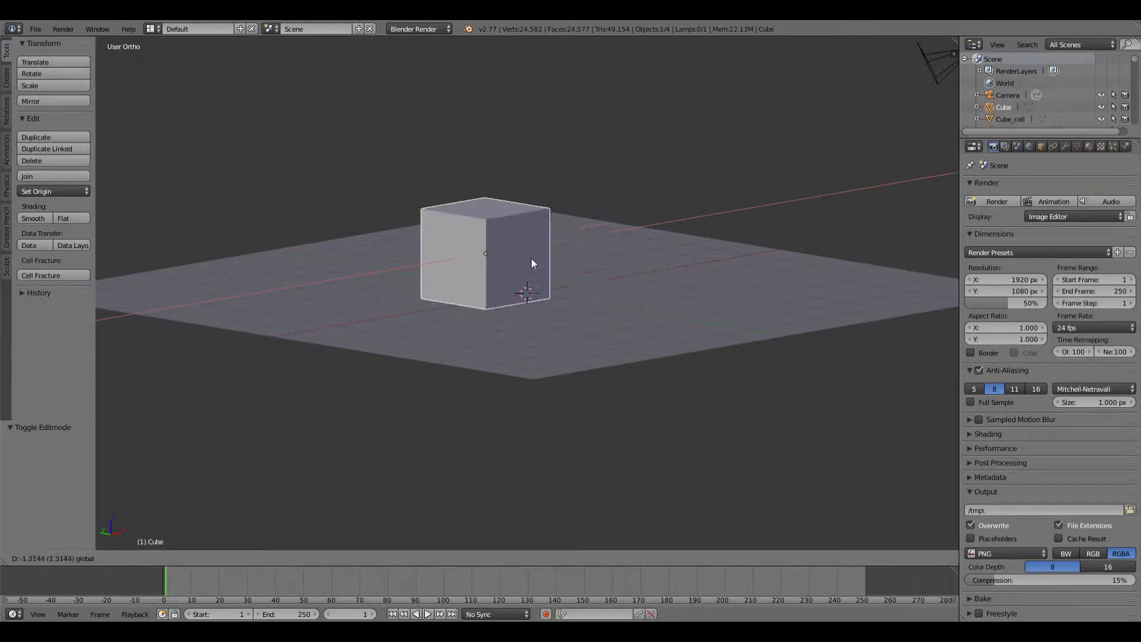
left_click(540, 247)
key("x")
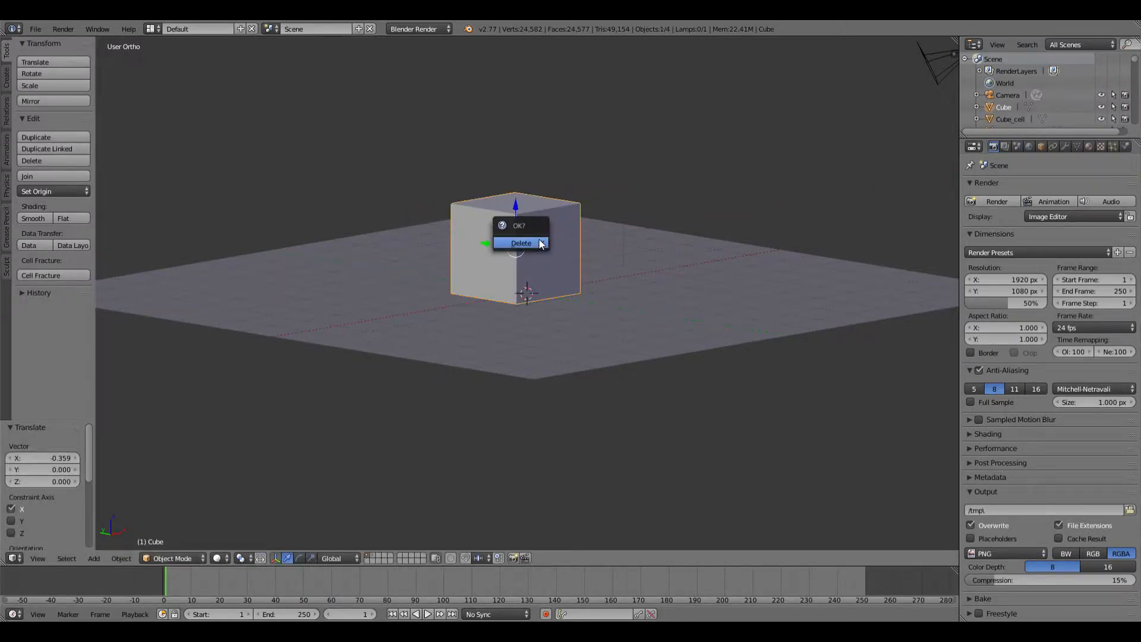
left_click(534, 242)
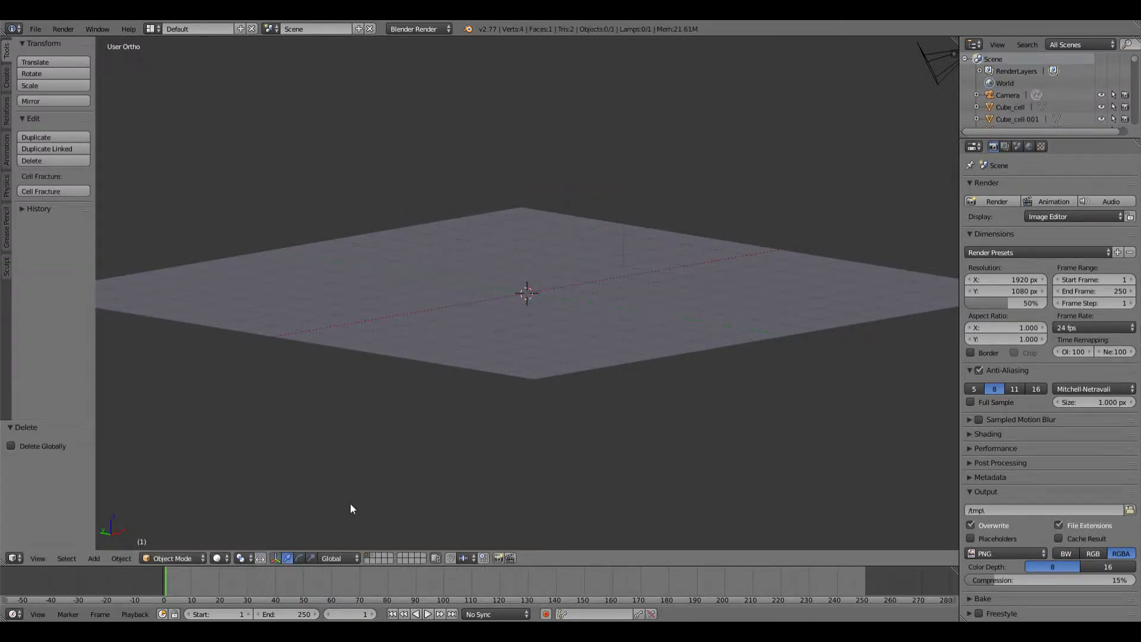
- Display the second layer holding the fractured pieces and try moving a single piece of the cube
left_click(372, 555)
middle_click_drag(758, 250, 685, 258)
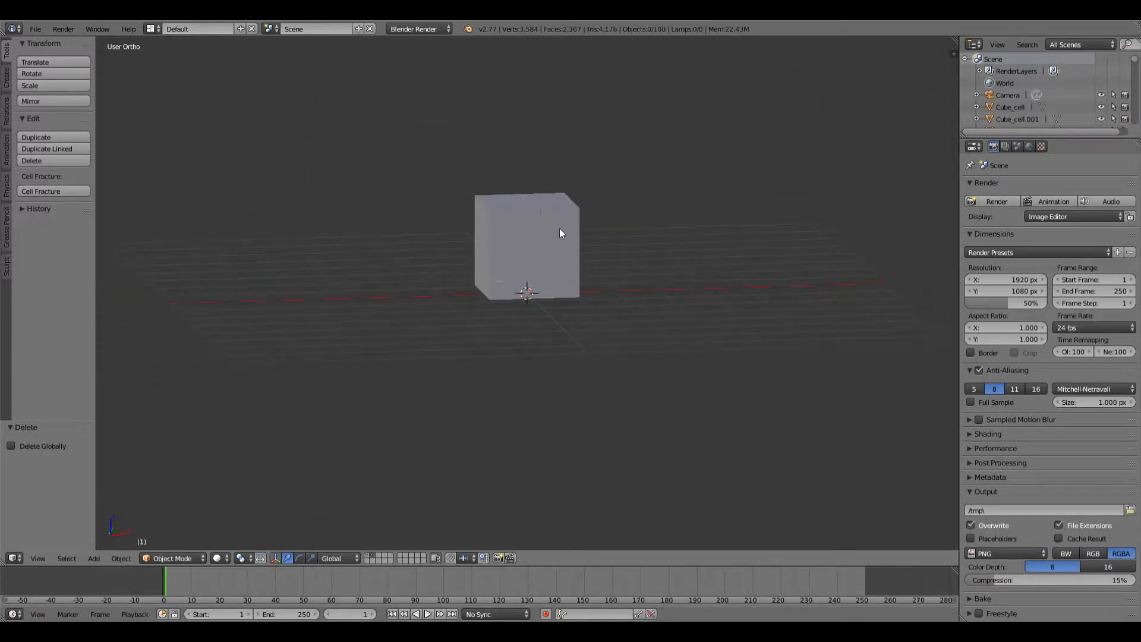
right_click(533, 226)
mouse_move(567, 224)
left_mouse_down()
mouse_move(458, 234)
mouse_move(555, 242)
left_mouse_up()
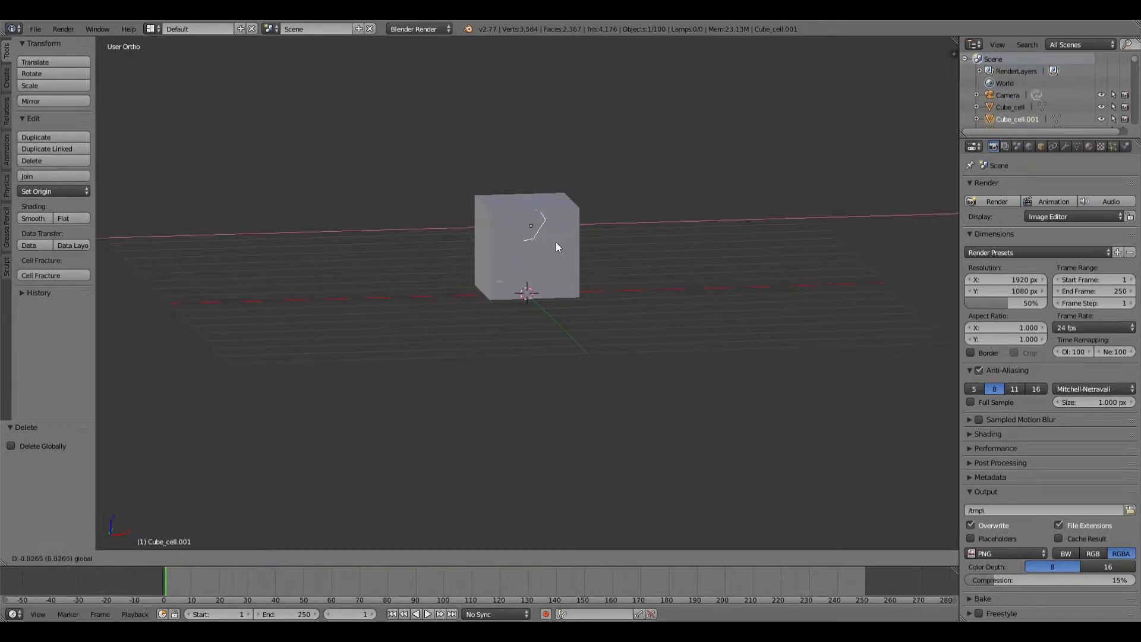
right_click(559, 243)
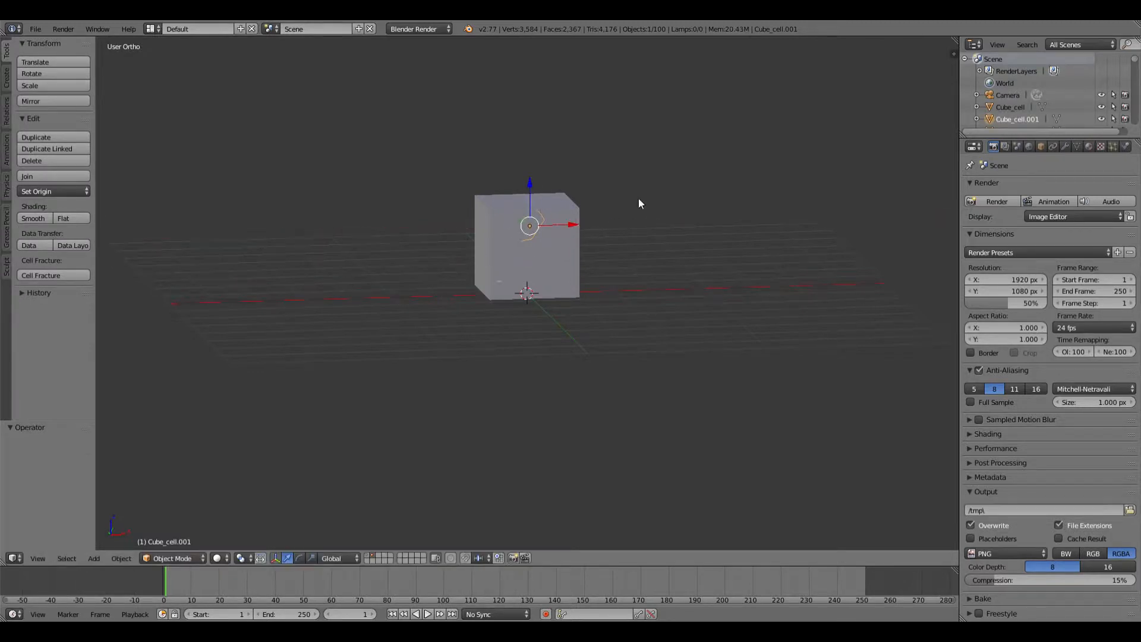
- Move all of the cube's fractured pieces to the first layer and display that layer
key("a")
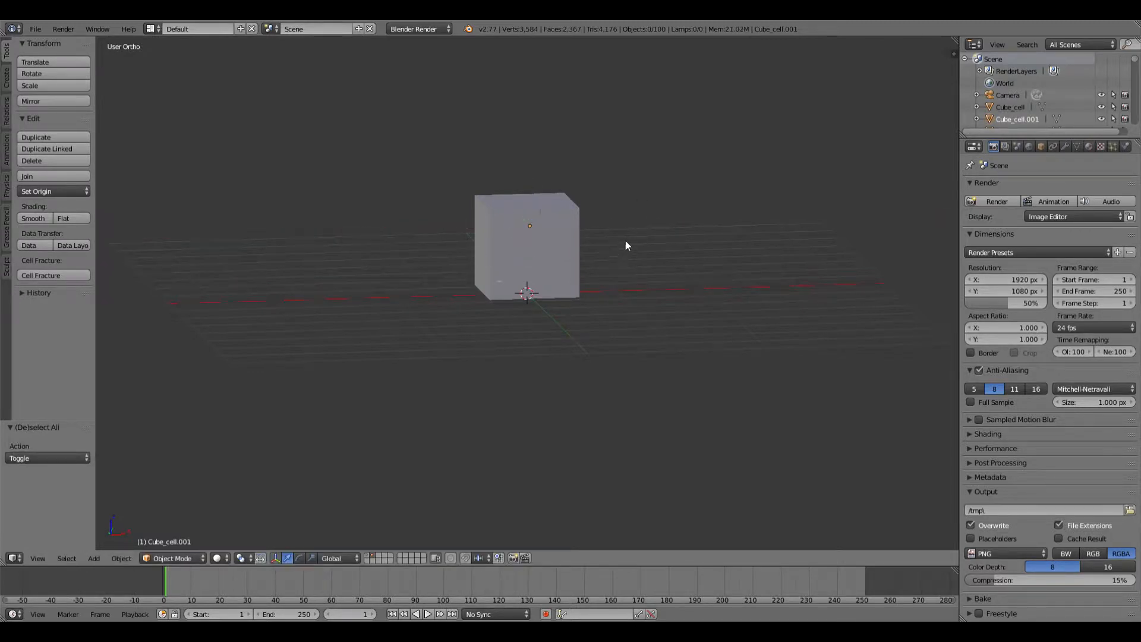
key("b")
left_click_drag(627, 150, 434, 366)
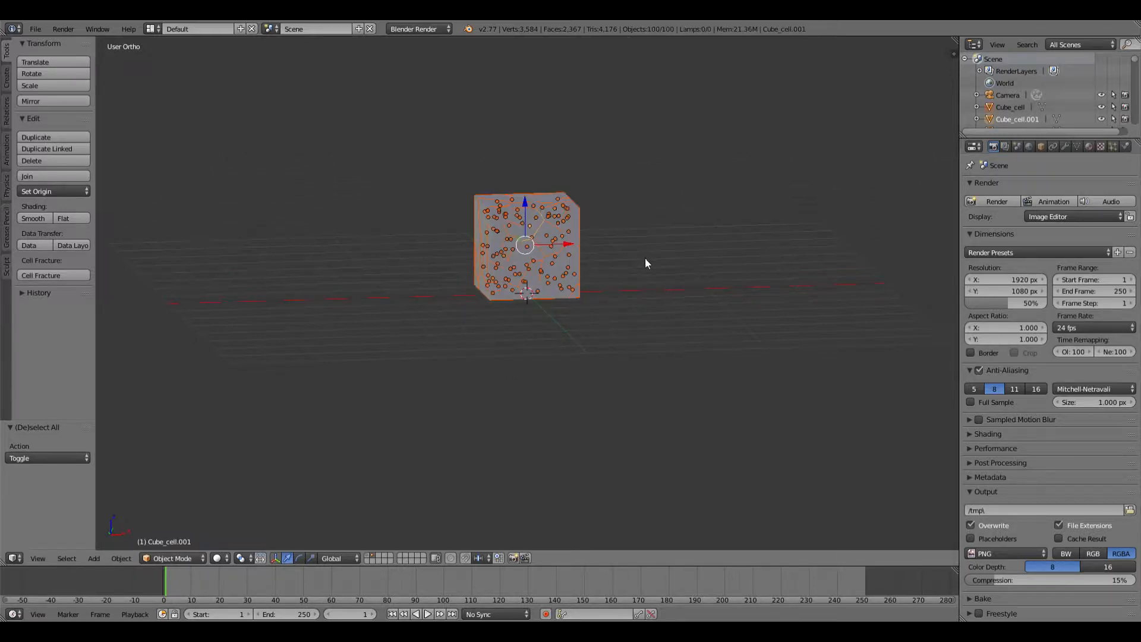
key("m")
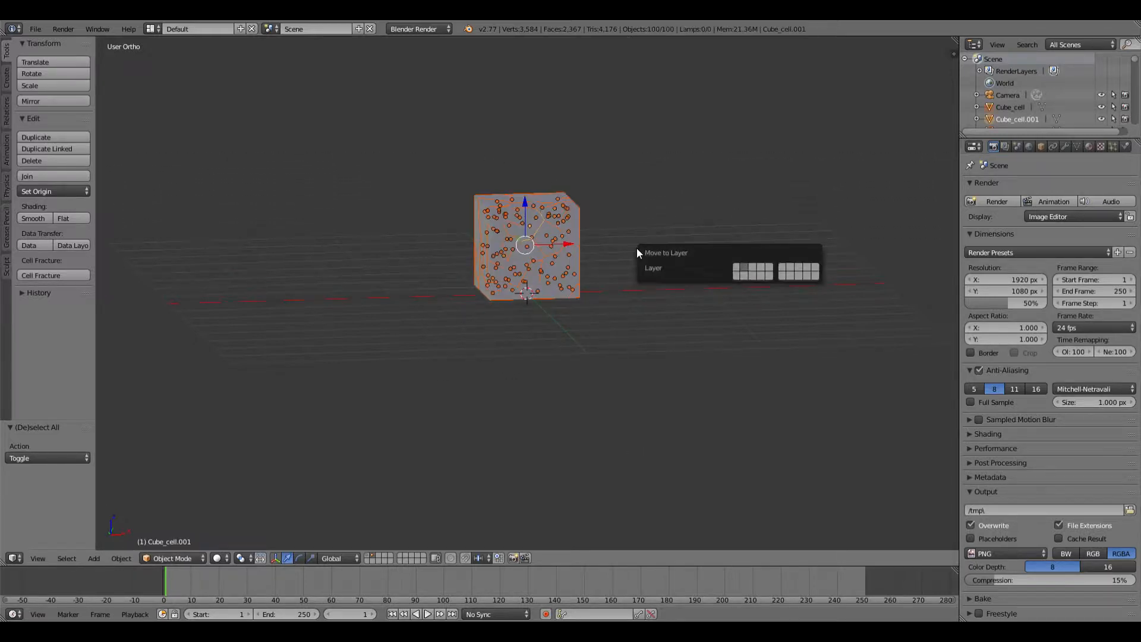
left_click(744, 272)
left_click(367, 558)
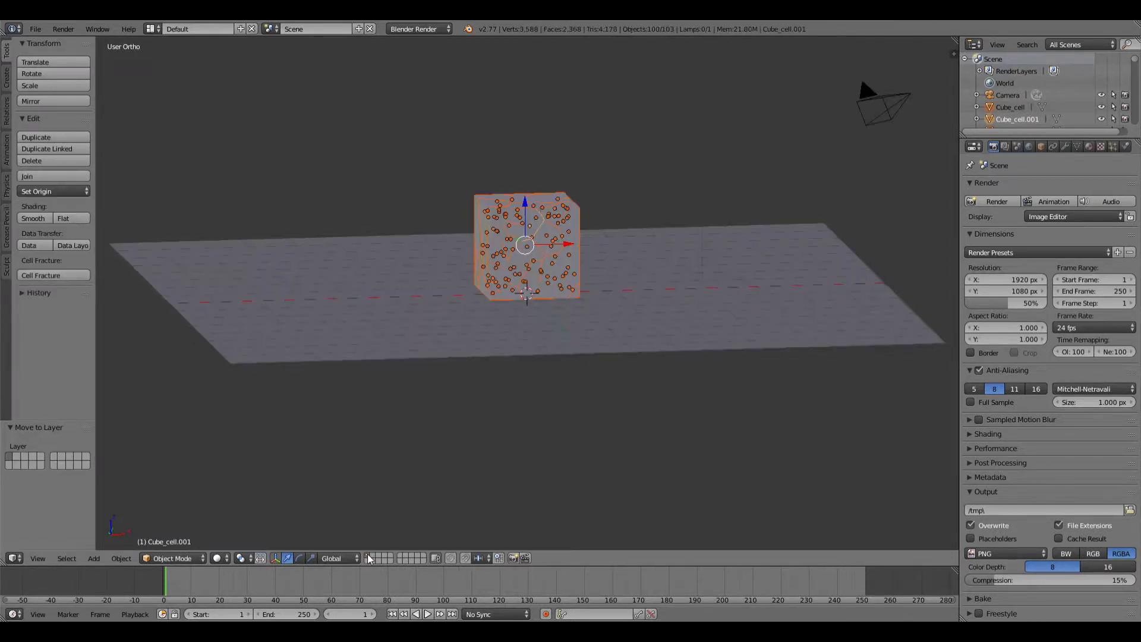
- Deselect everything, play the animation briefly to check how the pieces behave, and return to frame 1
middle_click_drag(546, 365, 517, 374)
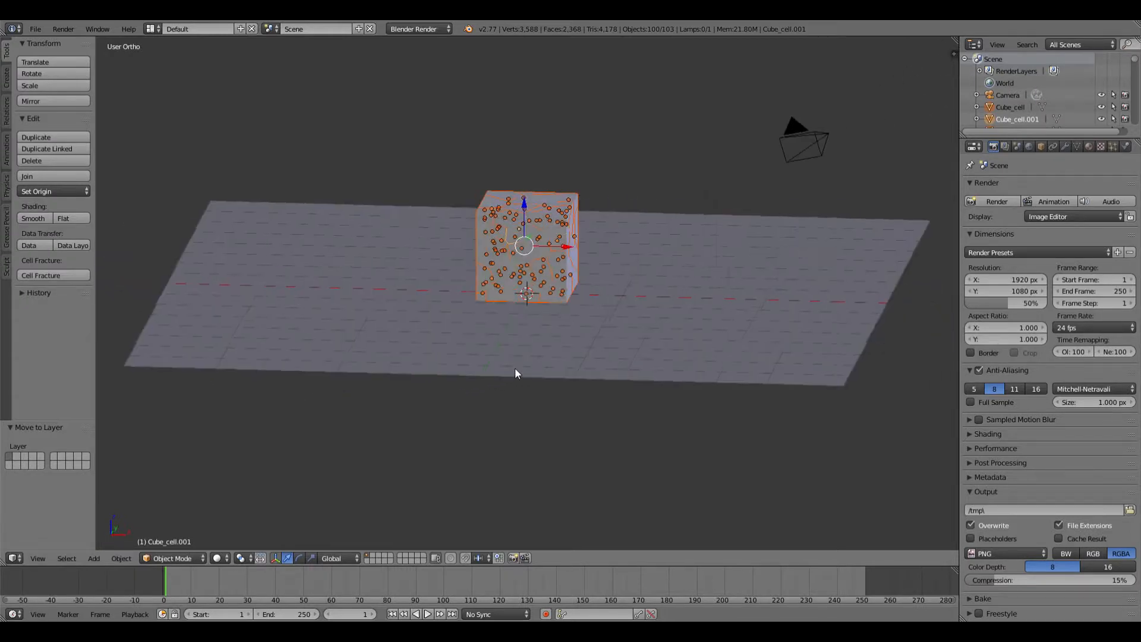
key("a")
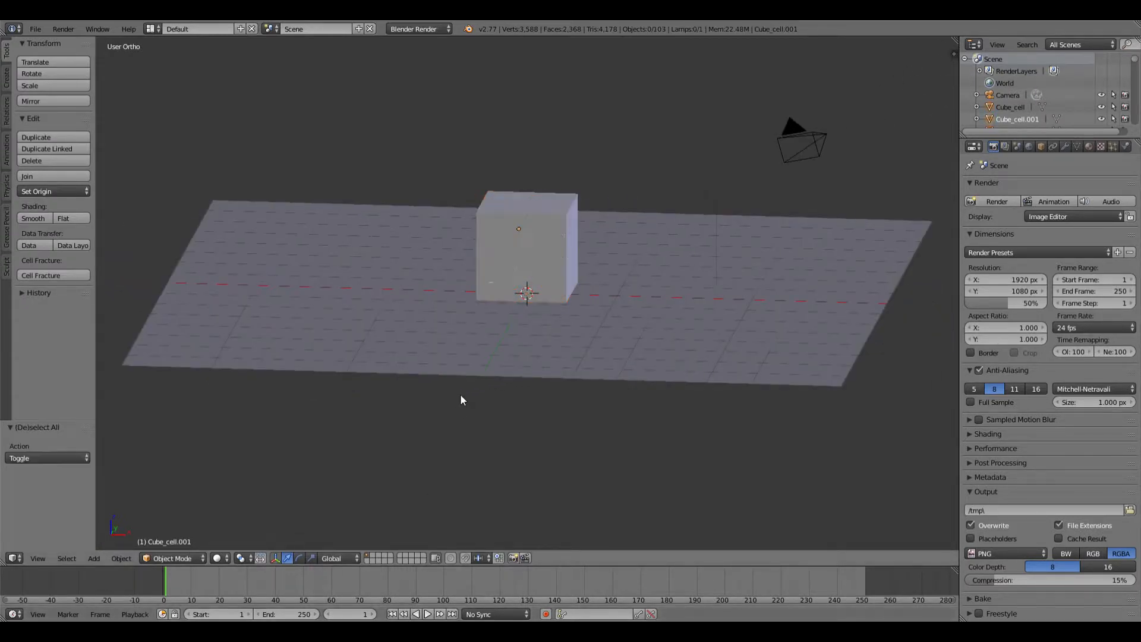
left_click(428, 614)
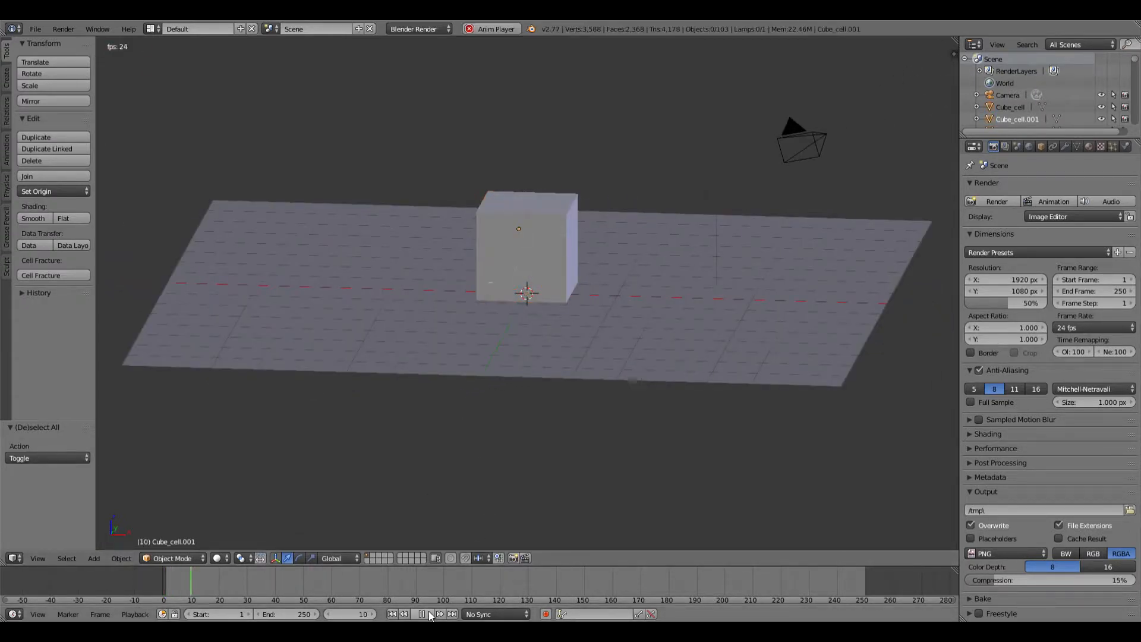
left_click(428, 613)
left_click(392, 614)
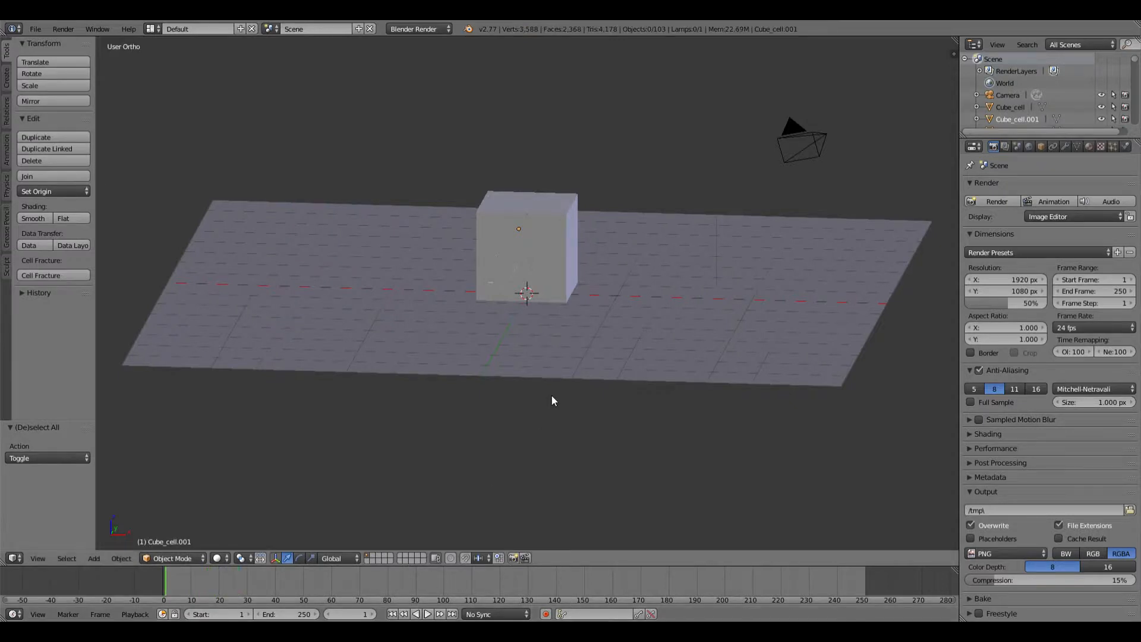
- Select all the cube's pieces in front view without the plane and add them as active rigid bodies
key("KP_1")
key("b")
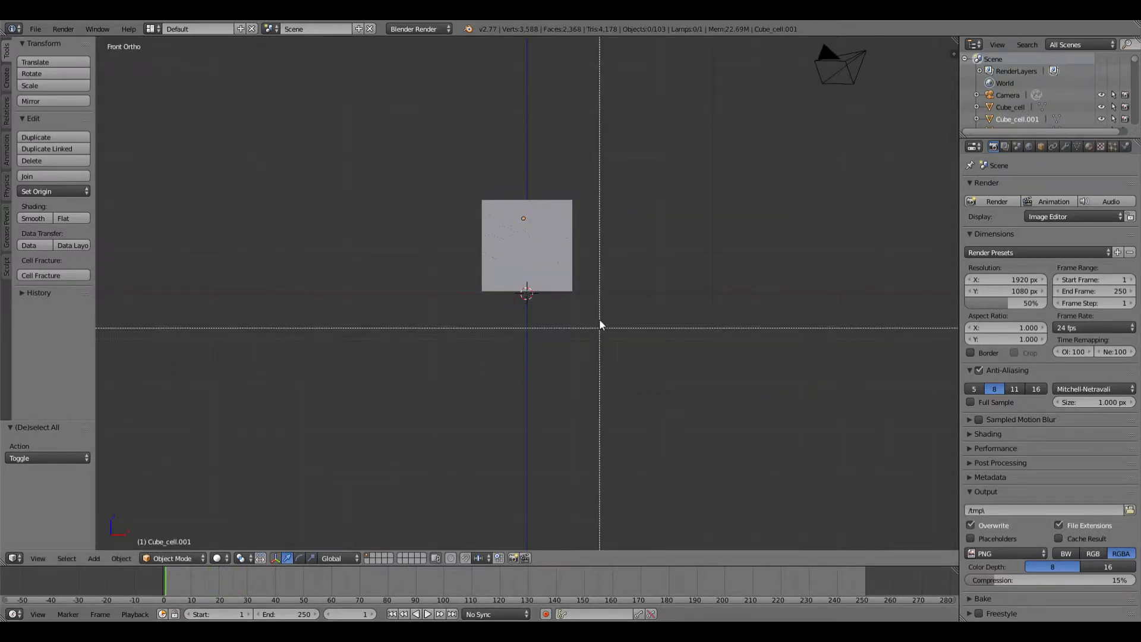
left_click_drag(578, 199, 461, 287)
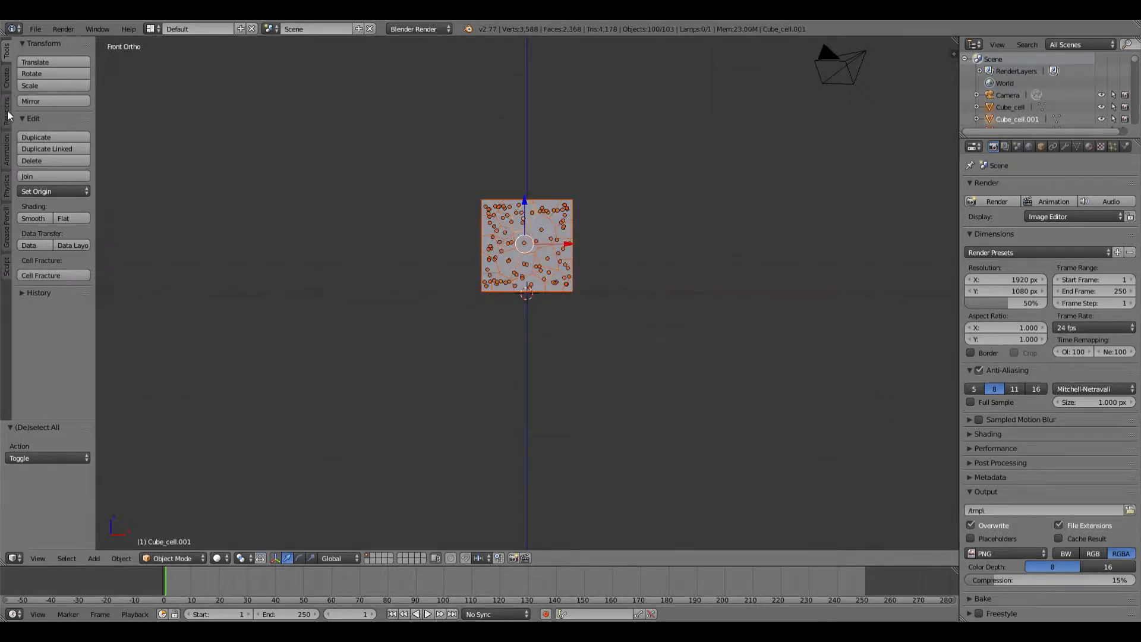
left_click(9, 183)
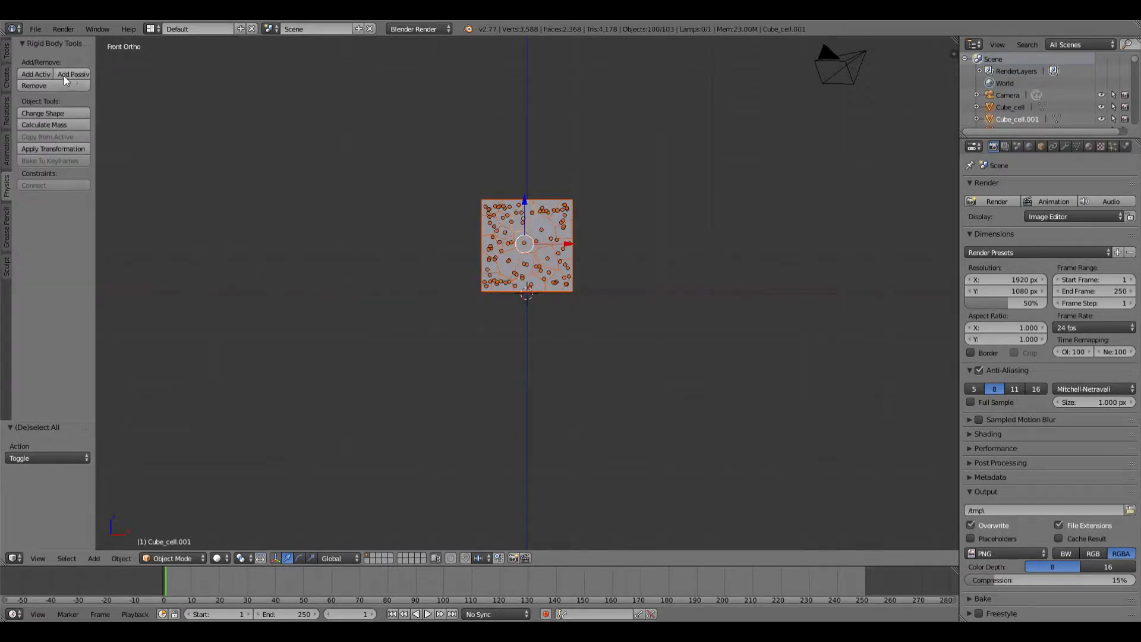
left_click(37, 74)
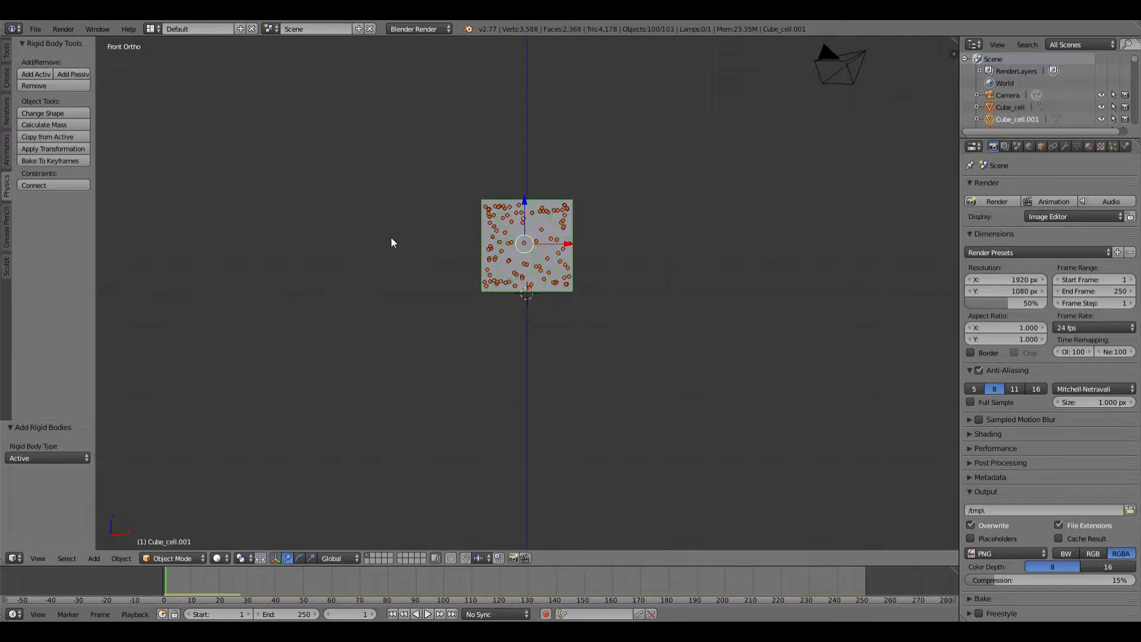
- Play the rigid body simulation to check the cube's collapse onto the plane, and rewind to frame 1
middle_click_drag(344, 338, 400, 361)
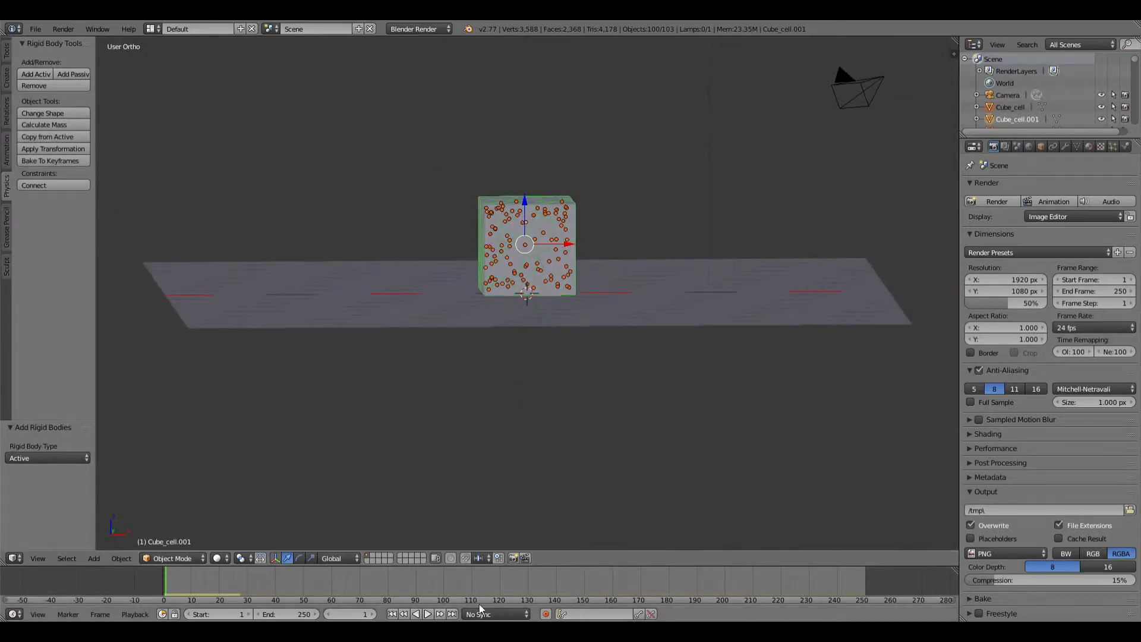
left_click(427, 614)
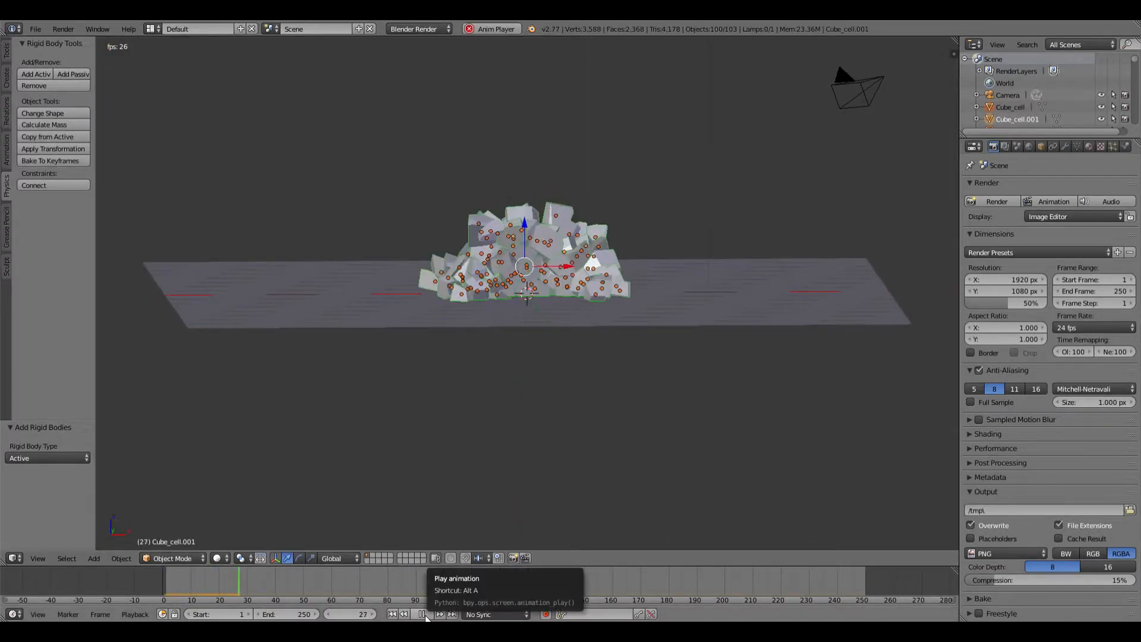
left_click(422, 613)
left_click(392, 613)
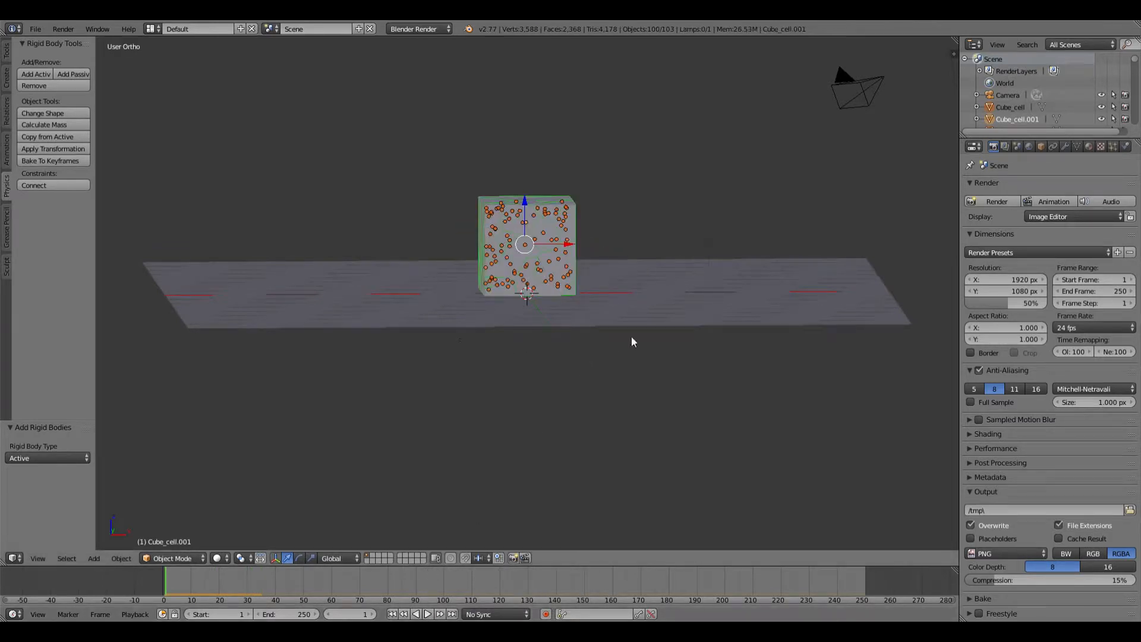
- Move the selected cube pieces about -4.413 along X toward one end of the plane and deselect them
middle_click_drag(632, 339, 578, 242)
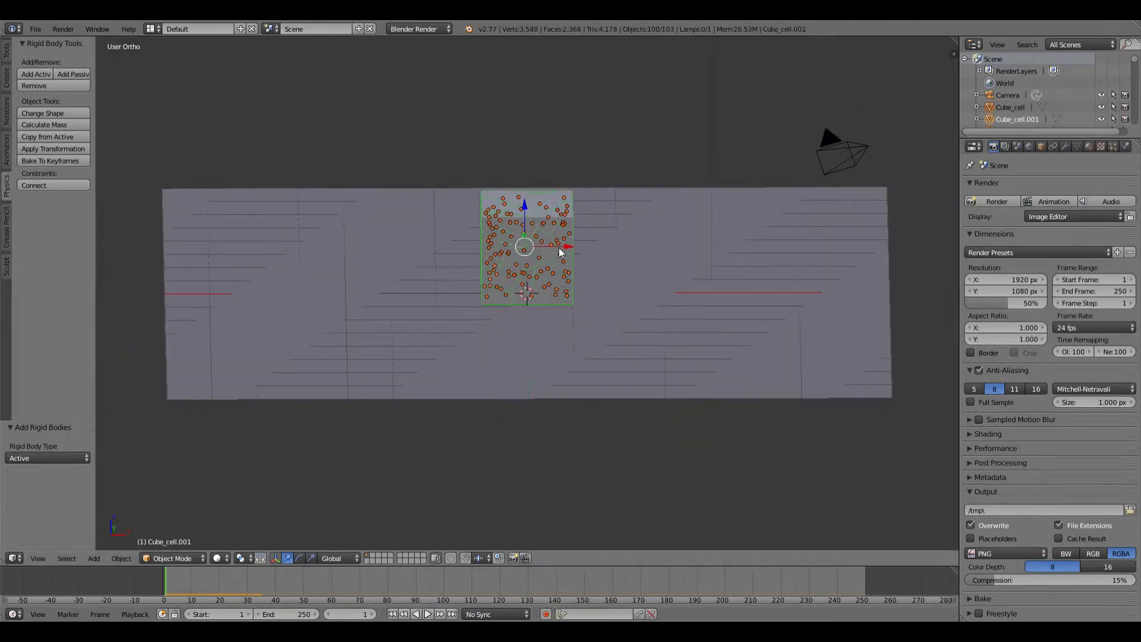
left_click_drag(558, 247, 365, 271)
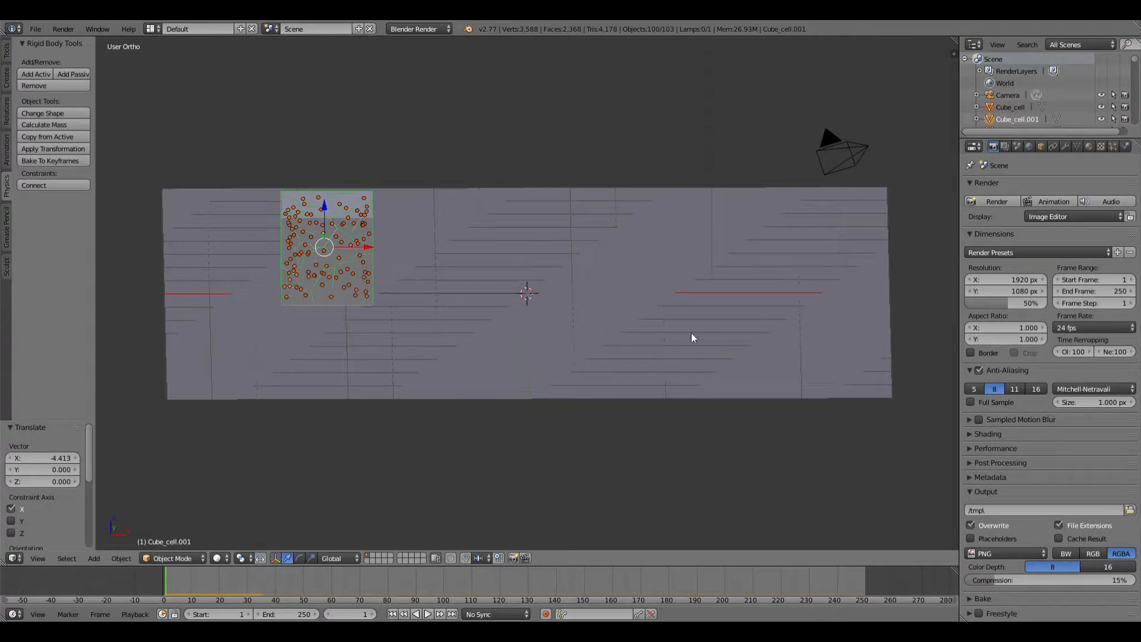
key("a")
- Play back the simulation with the cube in its new position, examine the scattering pieces, and return to frame 1
middle_click_drag(692, 333, 587, 349)
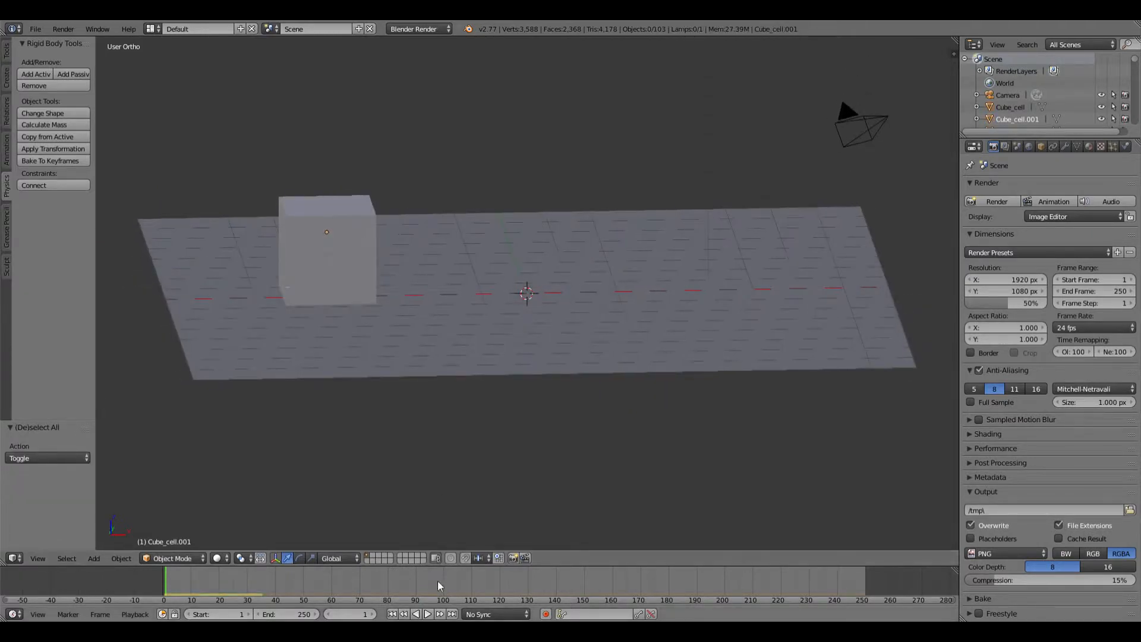
left_click(429, 614)
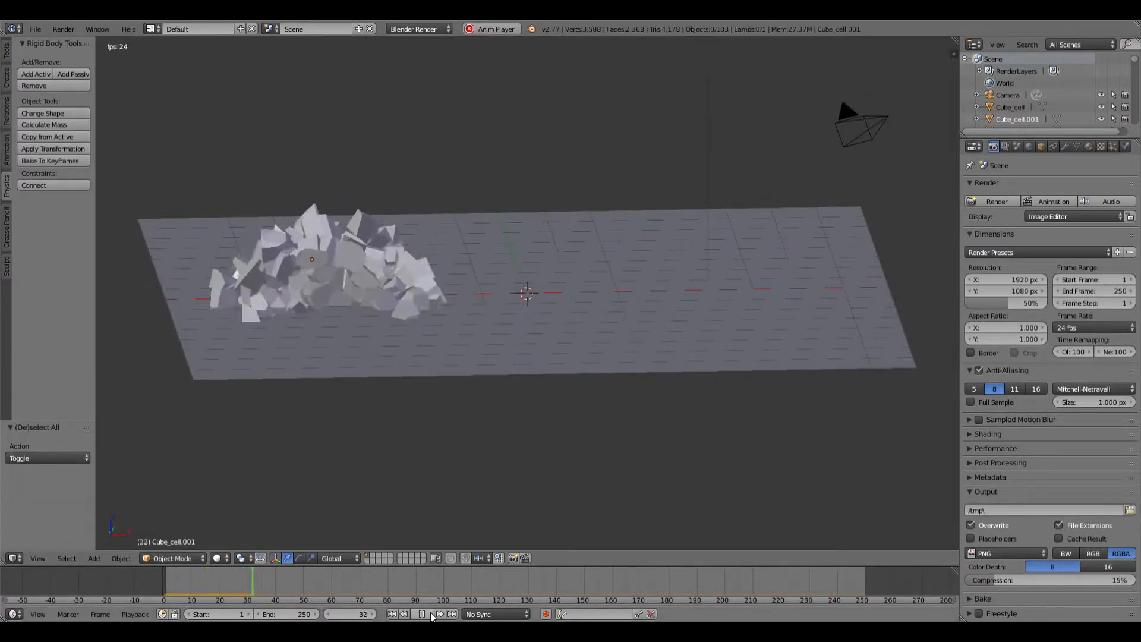
mouse_move(465, 497)
middle_mouse_down()
mouse_move(464, 468)
mouse_move(458, 493)
middle_mouse_up()
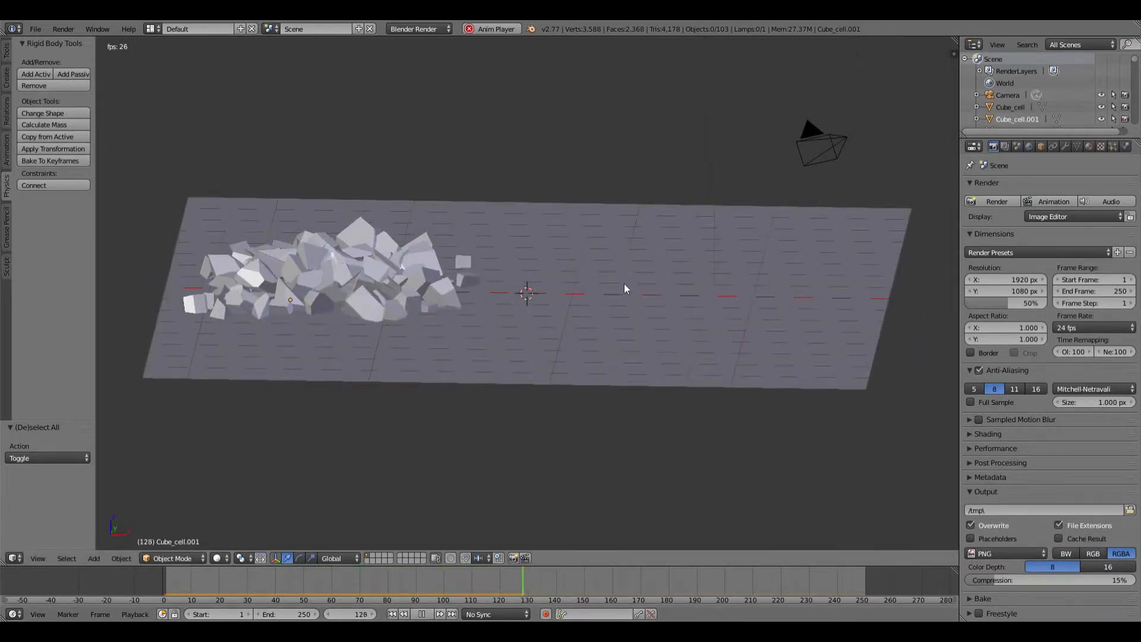
left_click(421, 614)
left_click(391, 613)
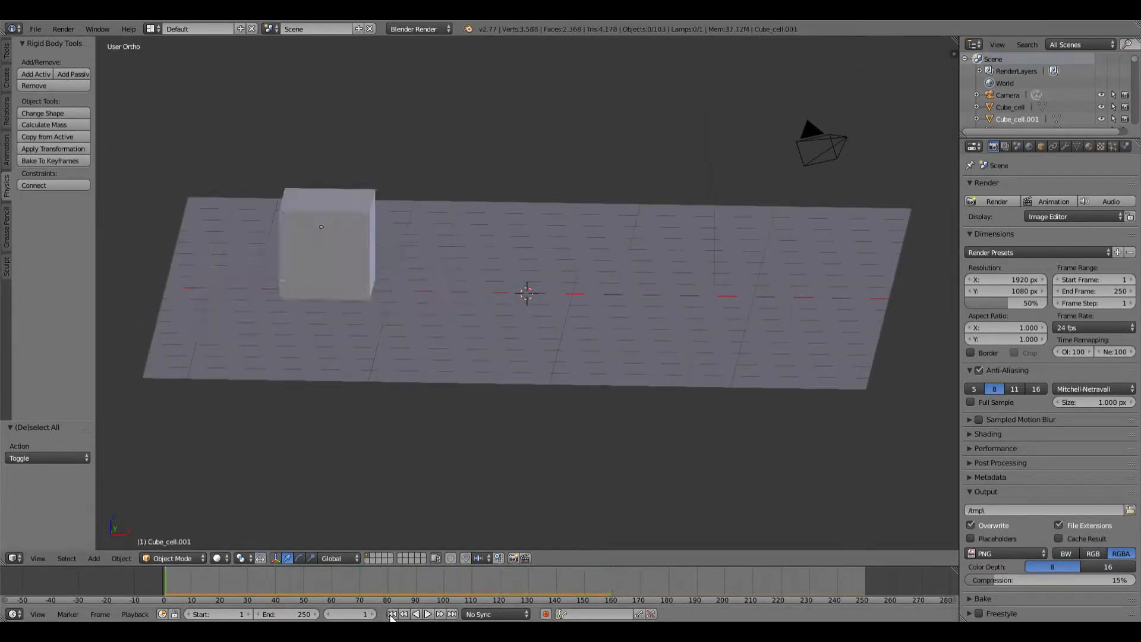
- Select all the cube's pieces and lower them 0.013 along Z toward the plane, leaving everything deselected
mouse_move(590, 390)
middle_mouse_down()
mouse_move(595, 376)
mouse_move(580, 389)
middle_mouse_up()
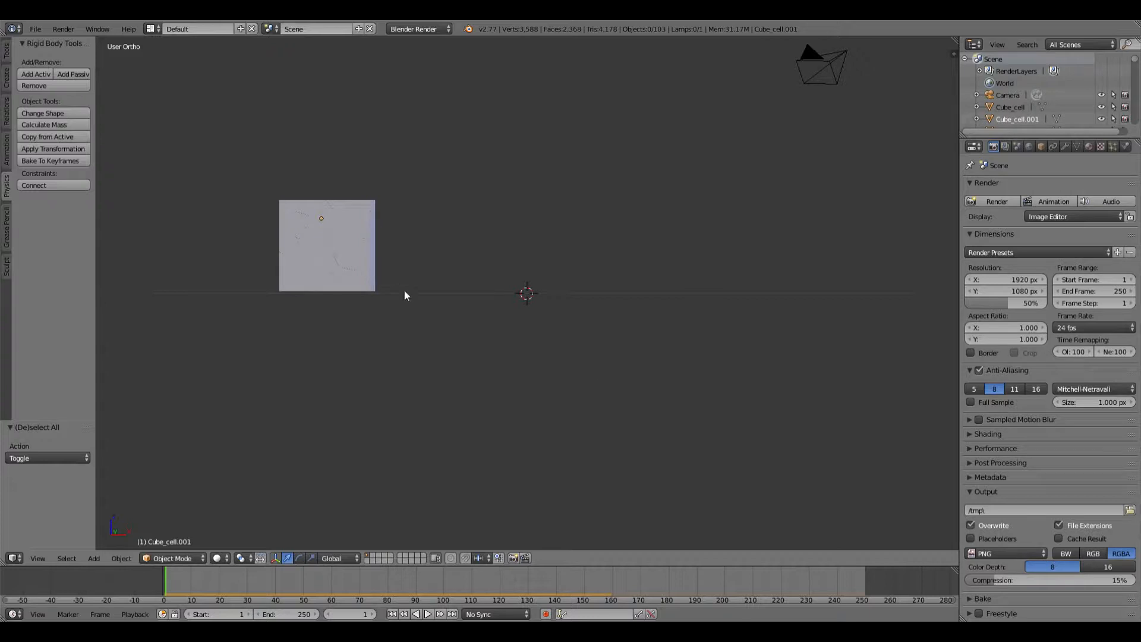
key("b")
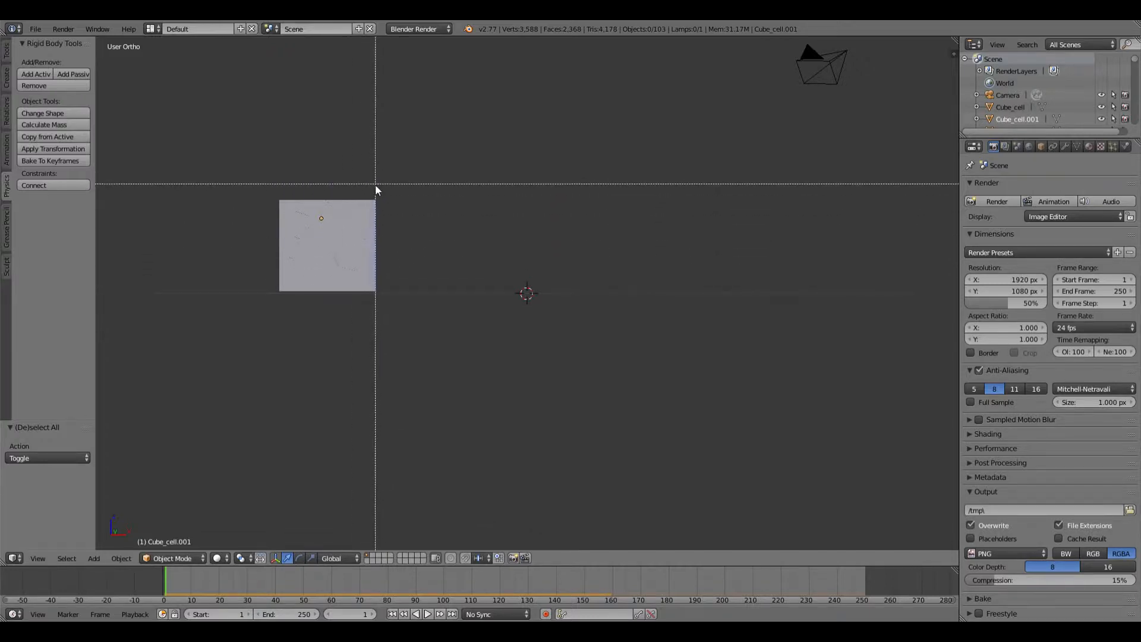
left_click_drag(385, 193, 246, 288)
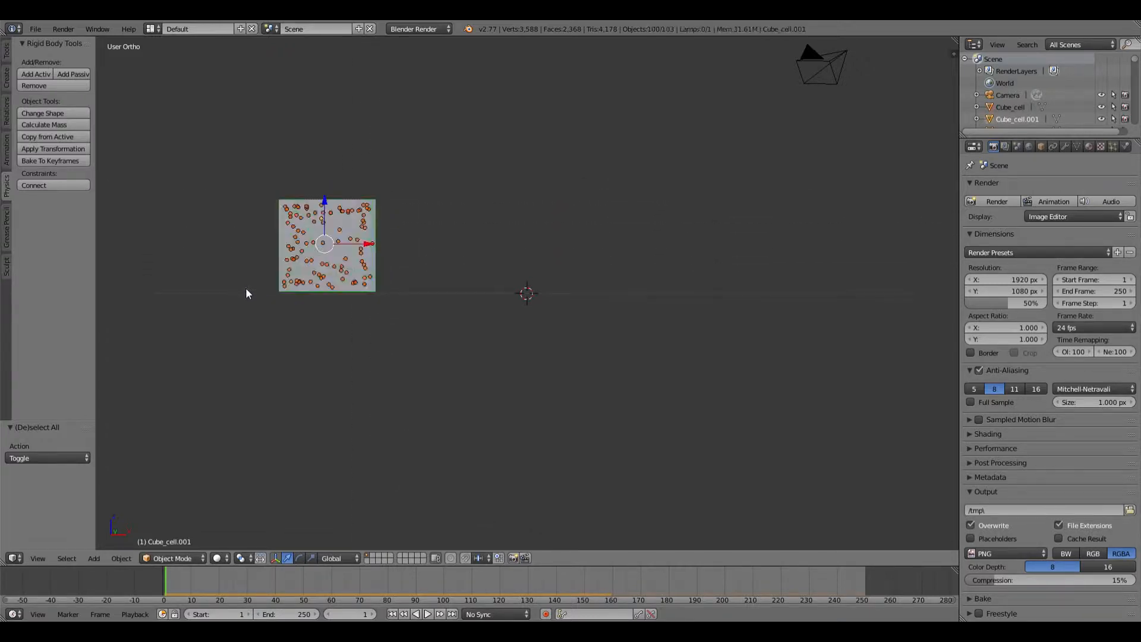
key("KP_1")
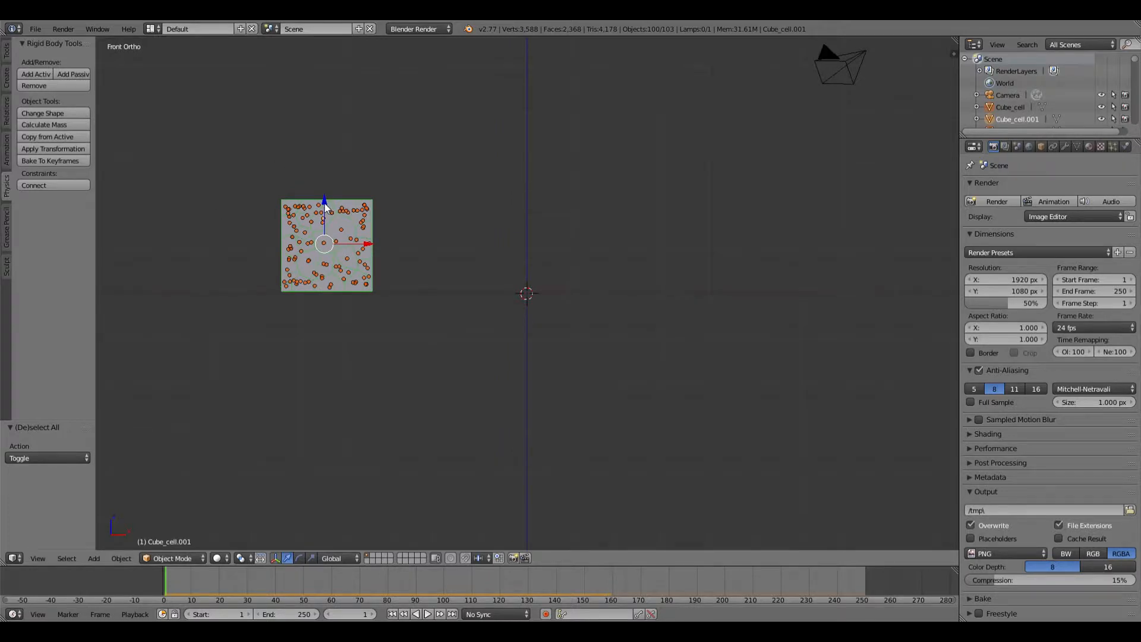
left_click_drag(325, 206, 326, 208)
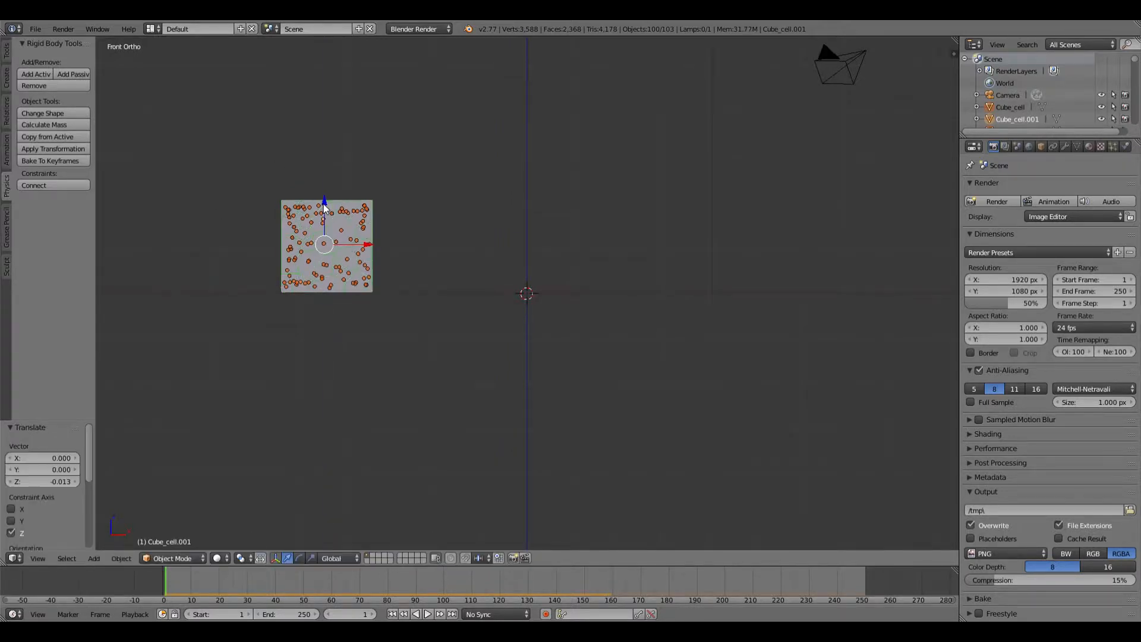
key("a")
- In perspective view, add a UV sphere raised 1.484 along Z above the plane, and slightly widen the properties editor
middle_click_drag(439, 235, 363, 235)
middle_click_drag(537, 252, 574, 265)
key("KP_5")
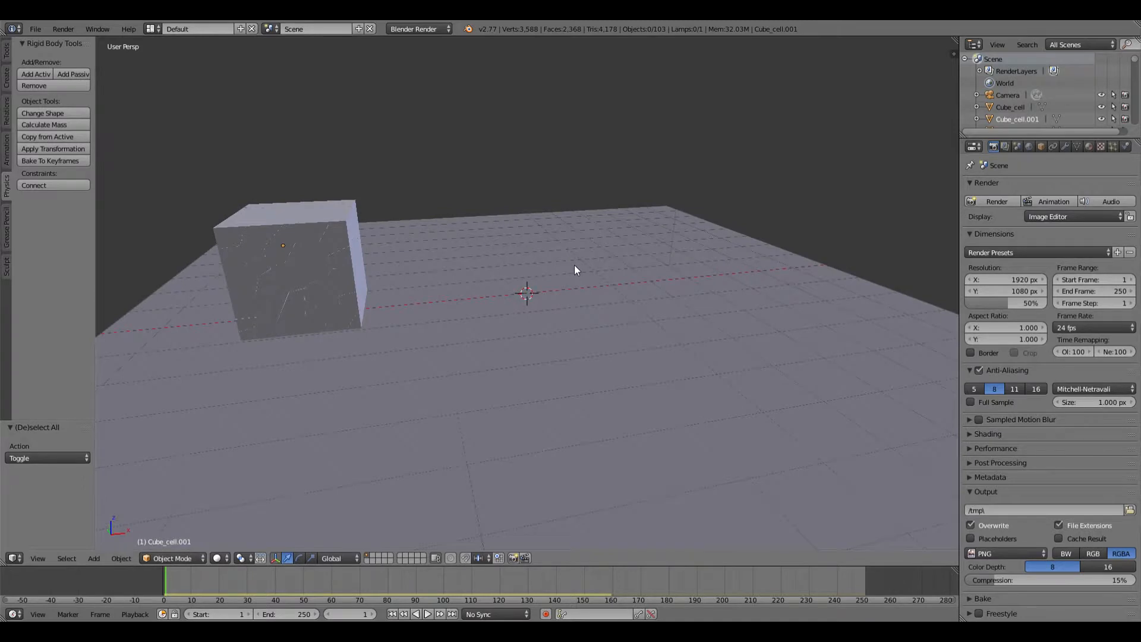
scroll(581, 245, "down", 5)
scroll(581, 244, "up", 4)
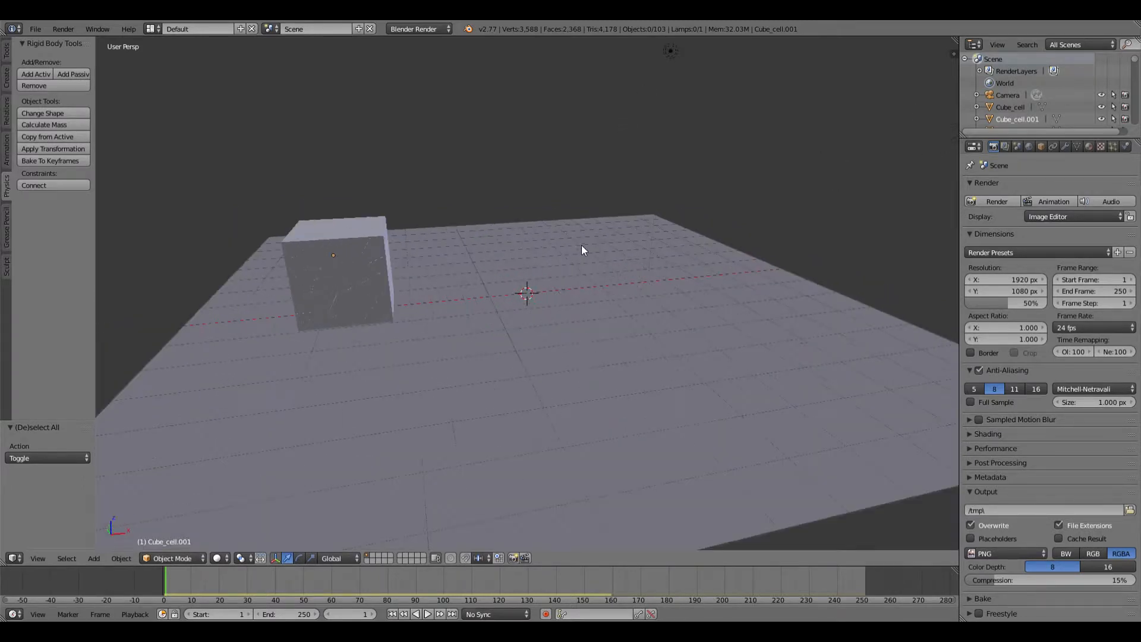
key("shift+a")
mouse_move(526, 277)
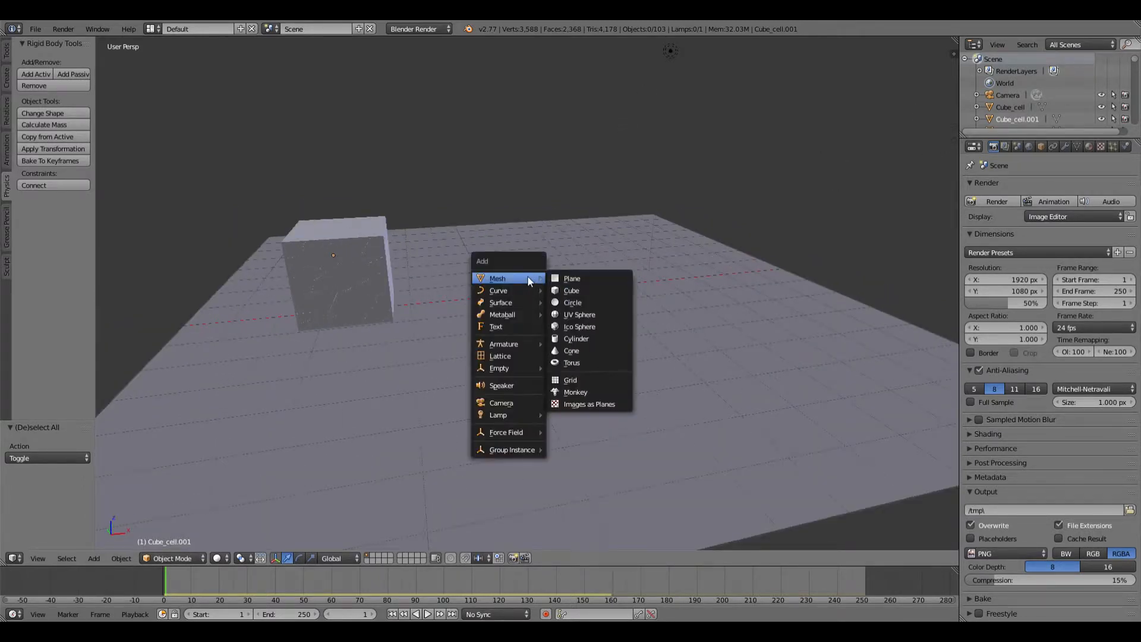
left_click(574, 313)
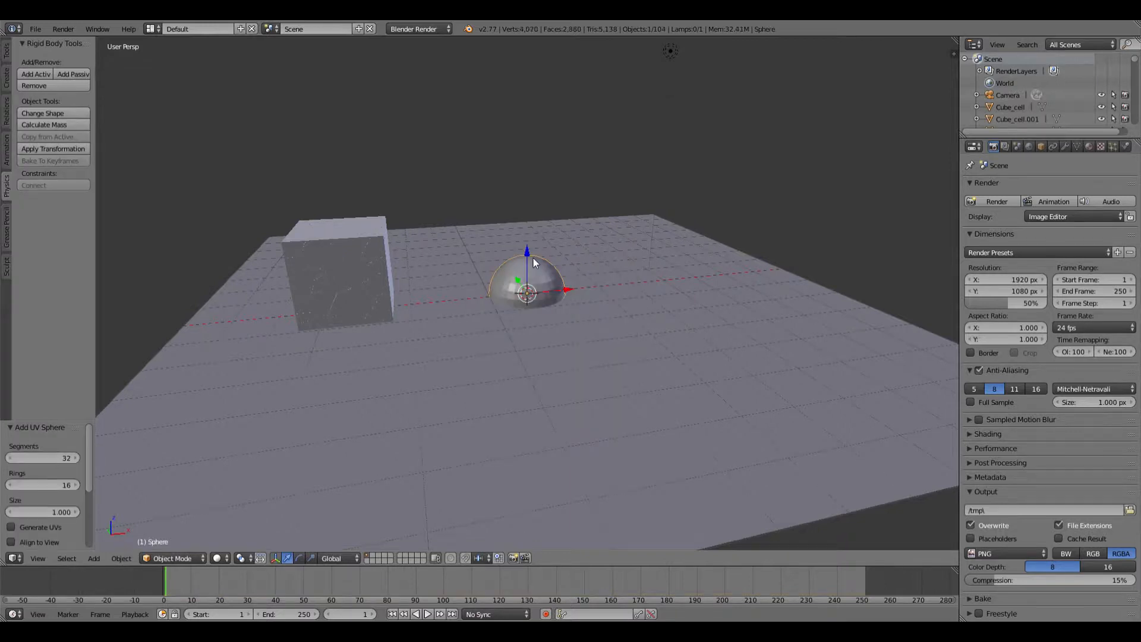
left_click_drag(531, 256, 523, 206)
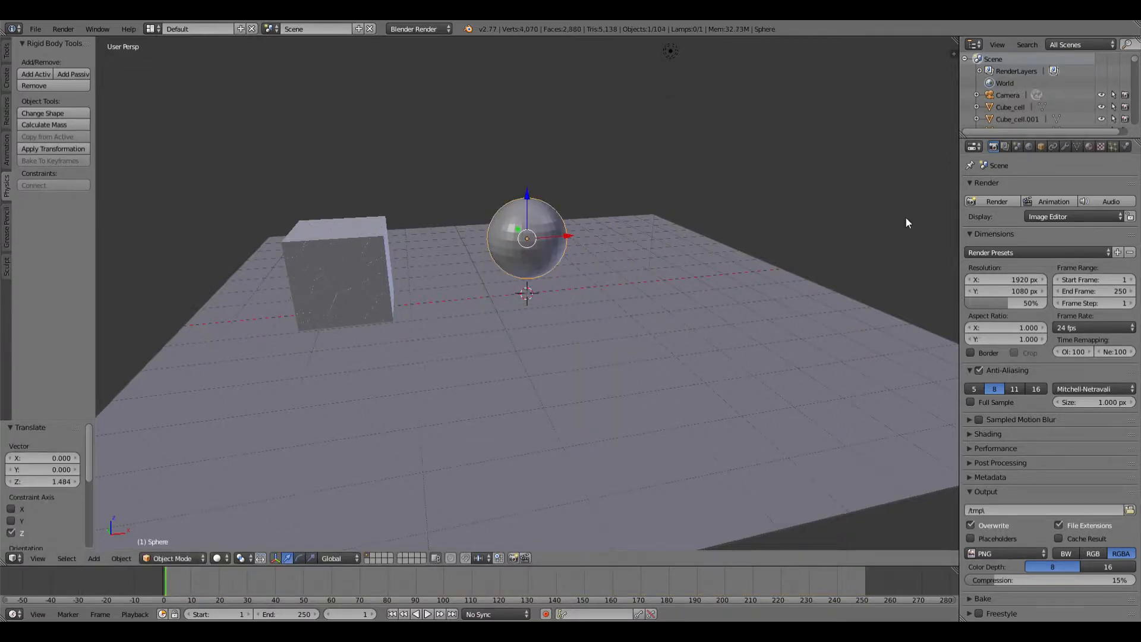
left_click_drag(957, 195, 951, 200)
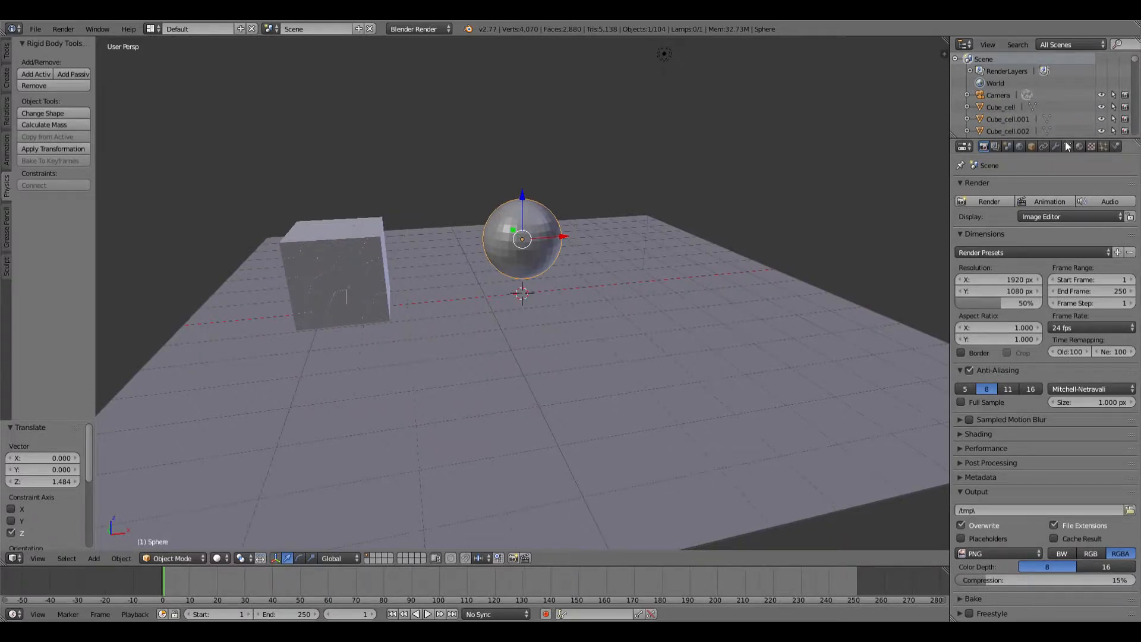
- Add a Subdivision Surface modifier to the sphere and set its shading to smooth
left_click(1057, 146)
left_click(1033, 187)
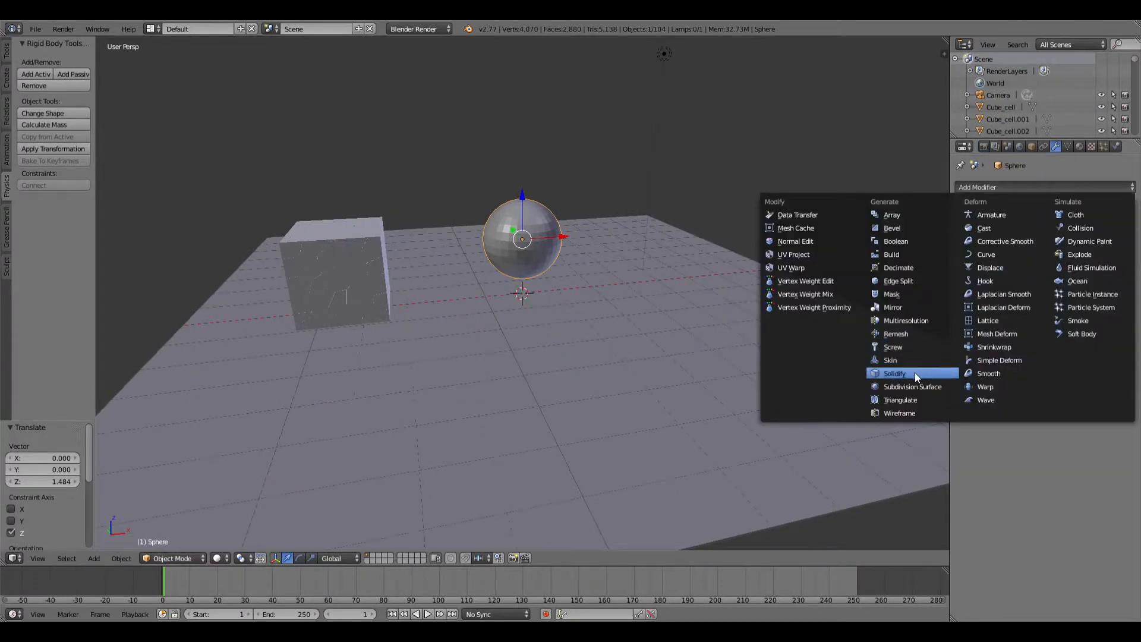
left_click(905, 385)
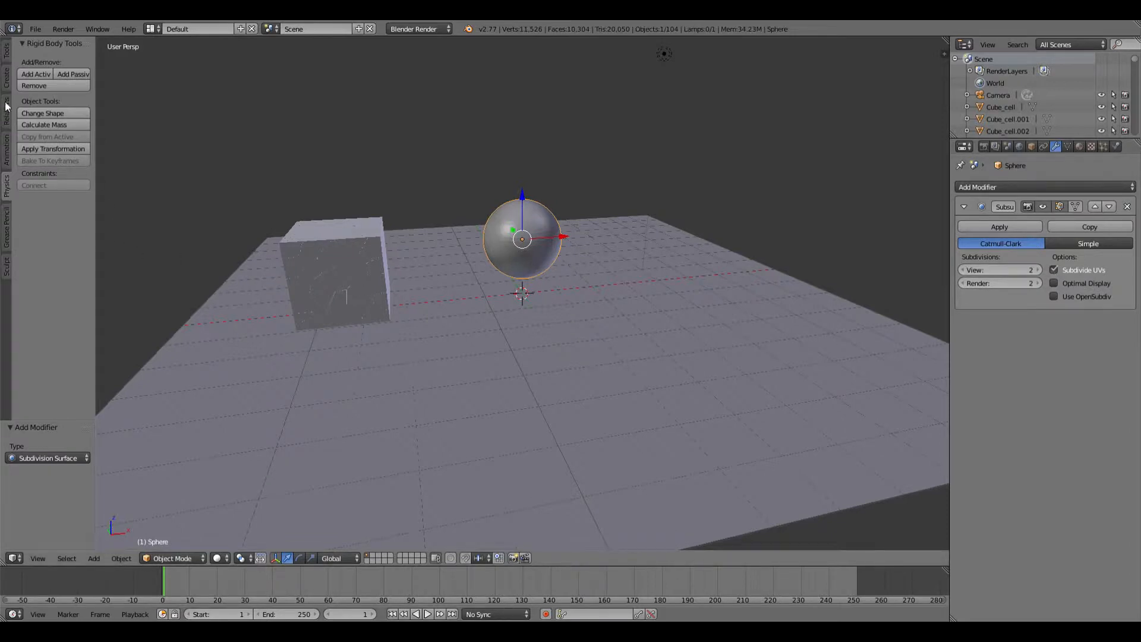
left_click(7, 52)
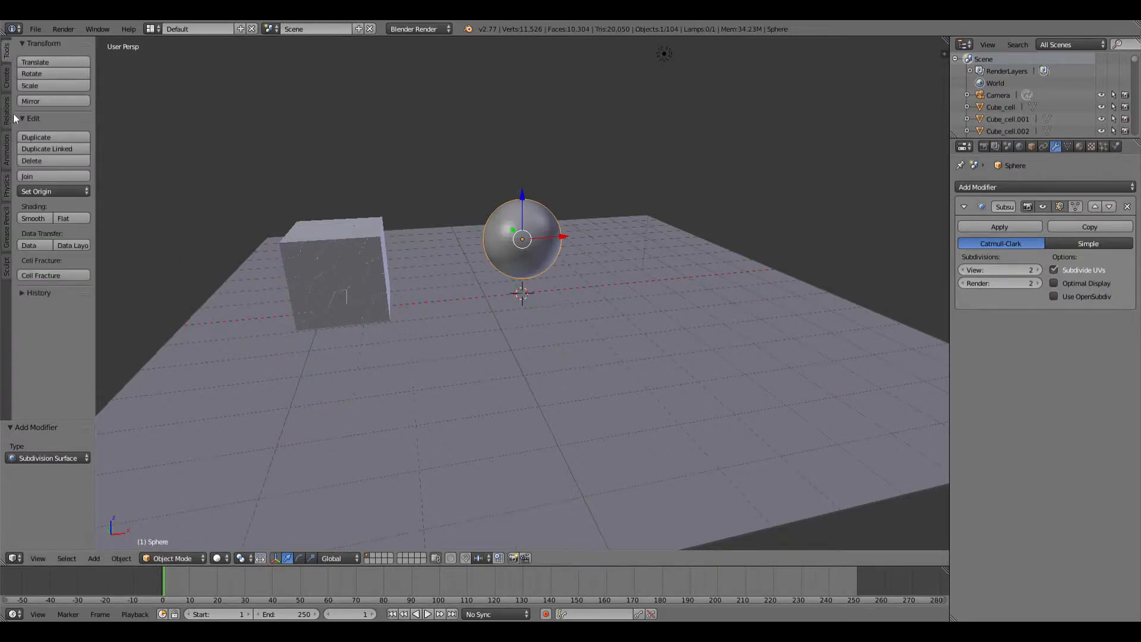
left_click(44, 219)
- Shrink the sphere by factors of 0.2, 0.5 and 0.5 in turn, and enlarge it by about 7.479
key("s")
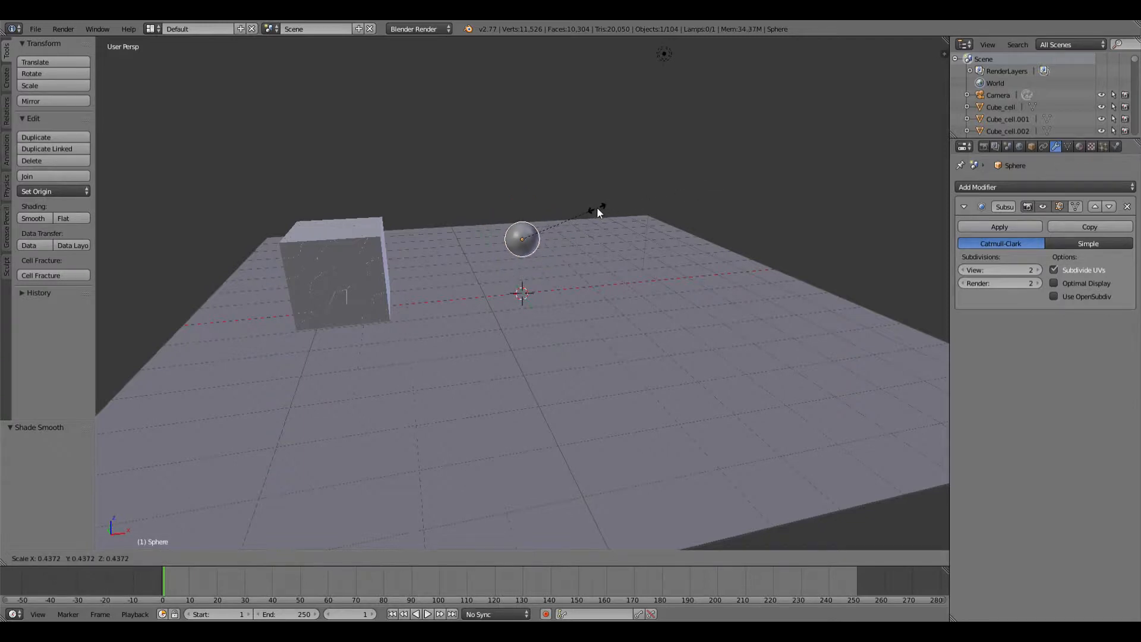
type(".2")
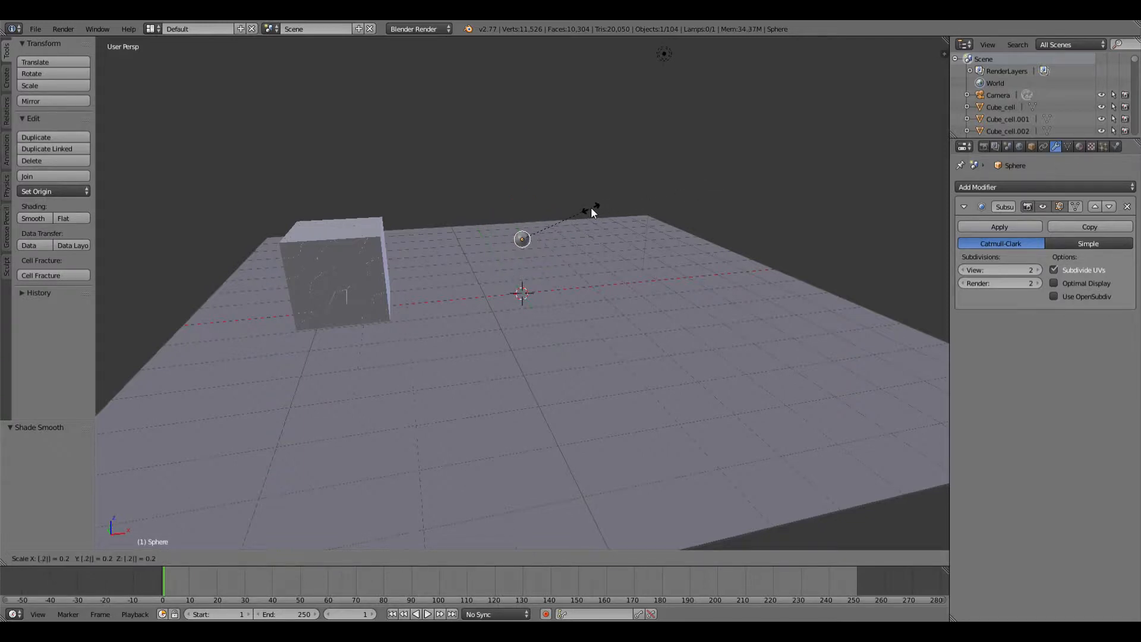
key("Return")
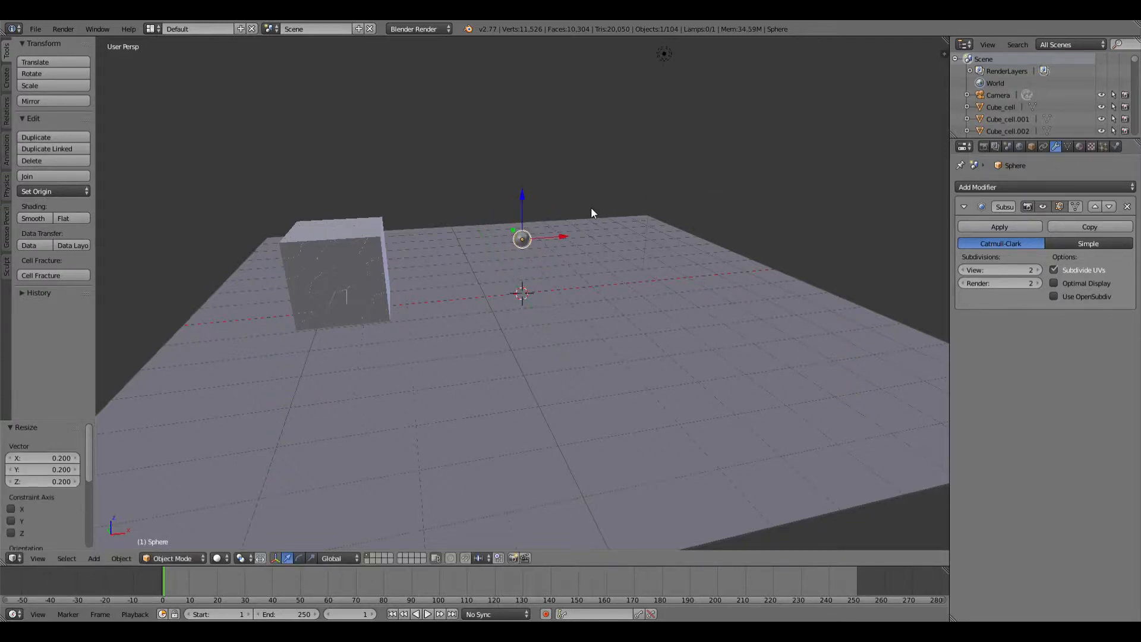
key("s")
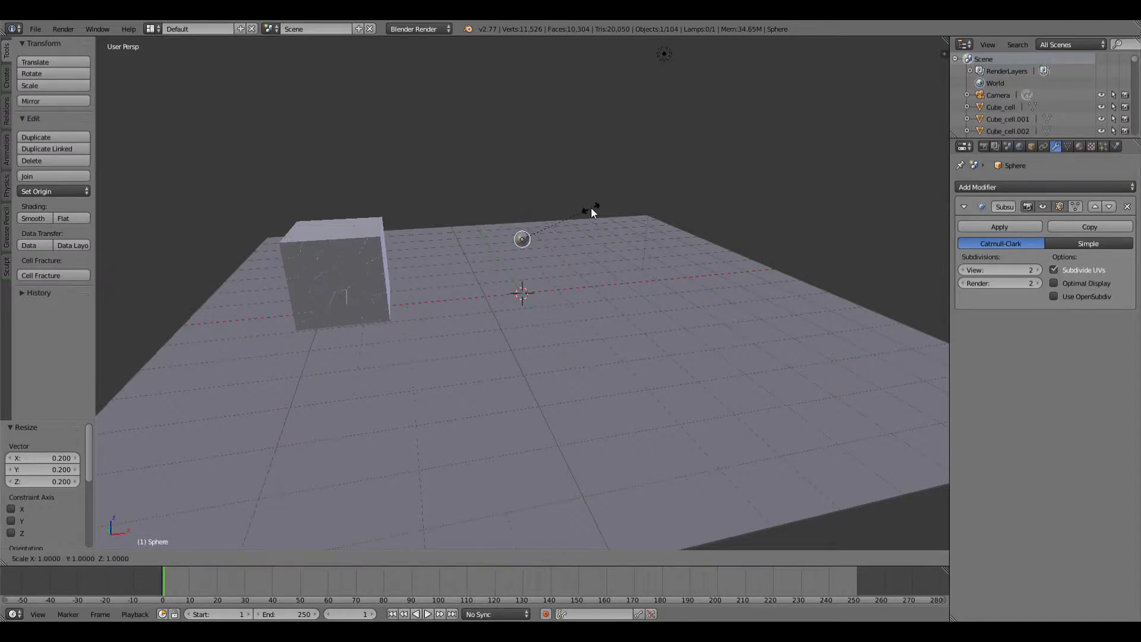
type(".5")
key("Return")
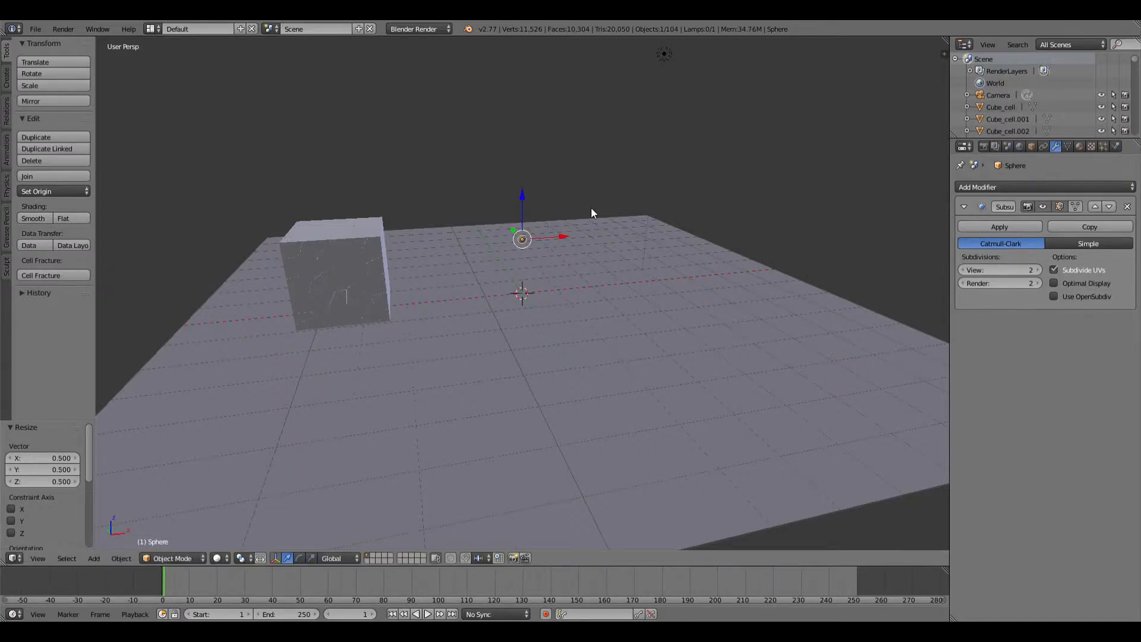
mouse_move(623, 257)
middle_mouse_down()
mouse_move(639, 262)
mouse_move(620, 258)
middle_mouse_up()
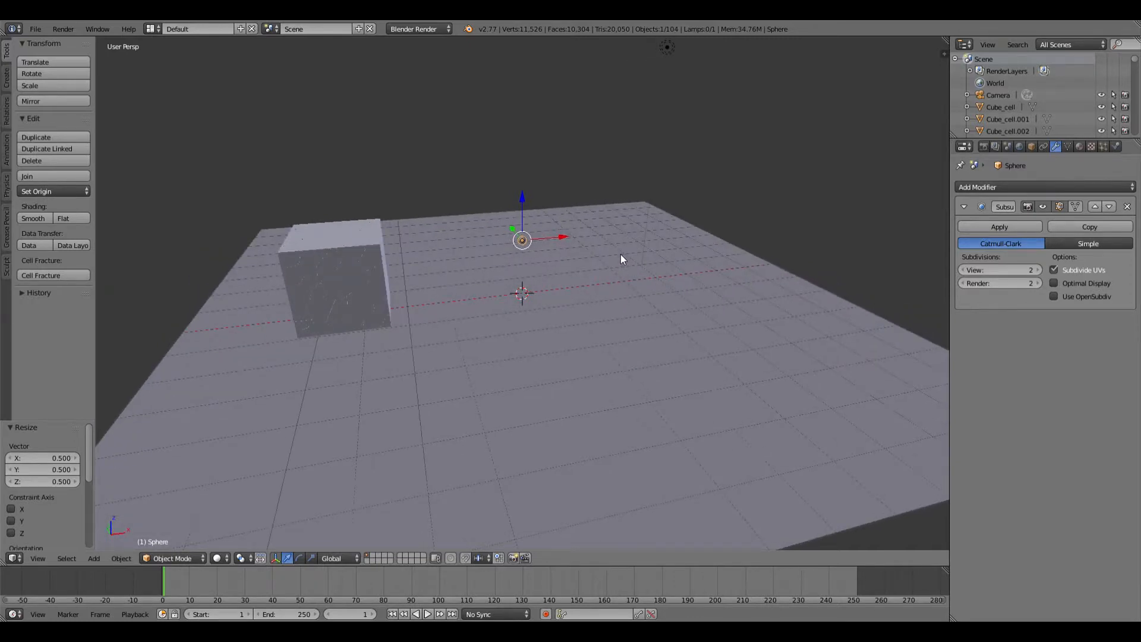
type("s.5")
key("Return")
key("s")
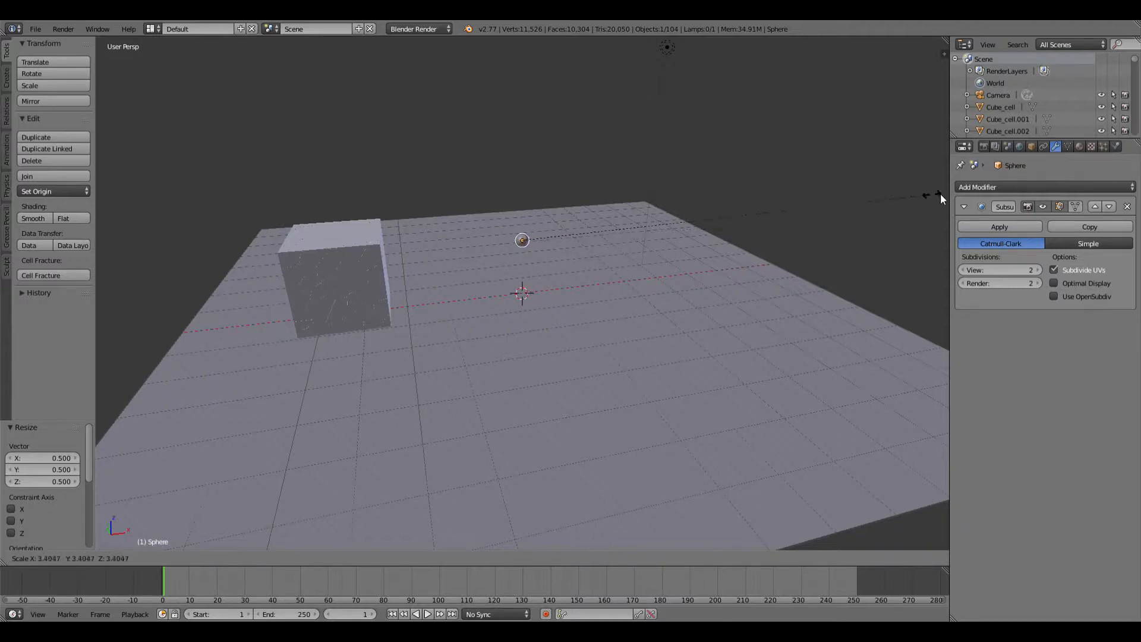
left_click(579, 225)
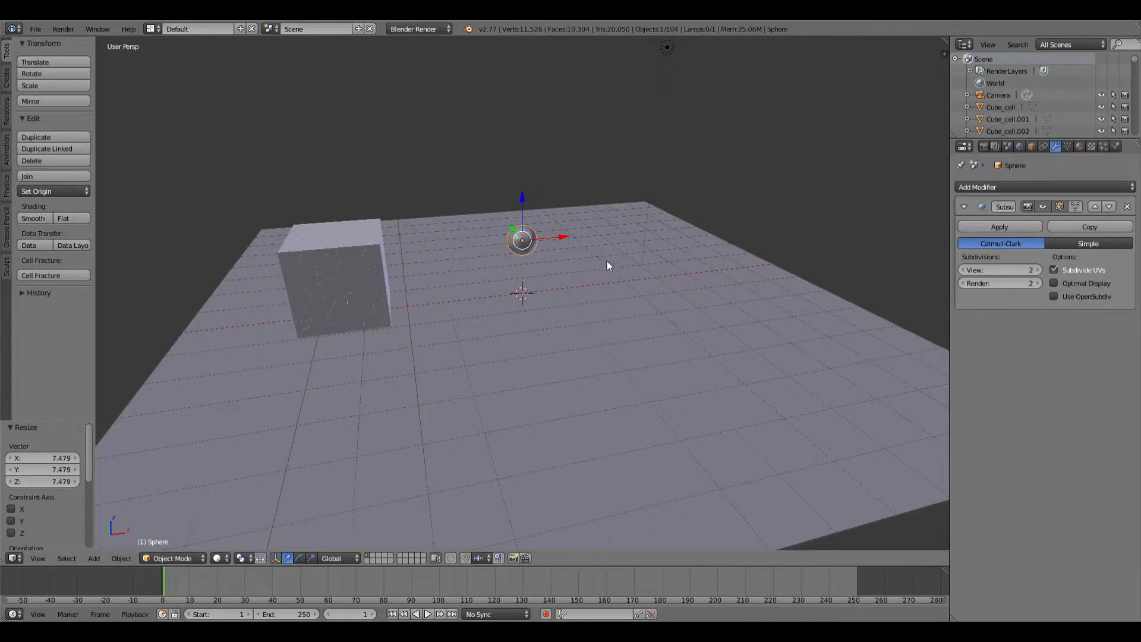
- In front orthographic view, move the sphere about 8.5 along X away from the cube and keyframe its position at frame 1
key("KP_8")
key("KP_8")
key("KP_1")
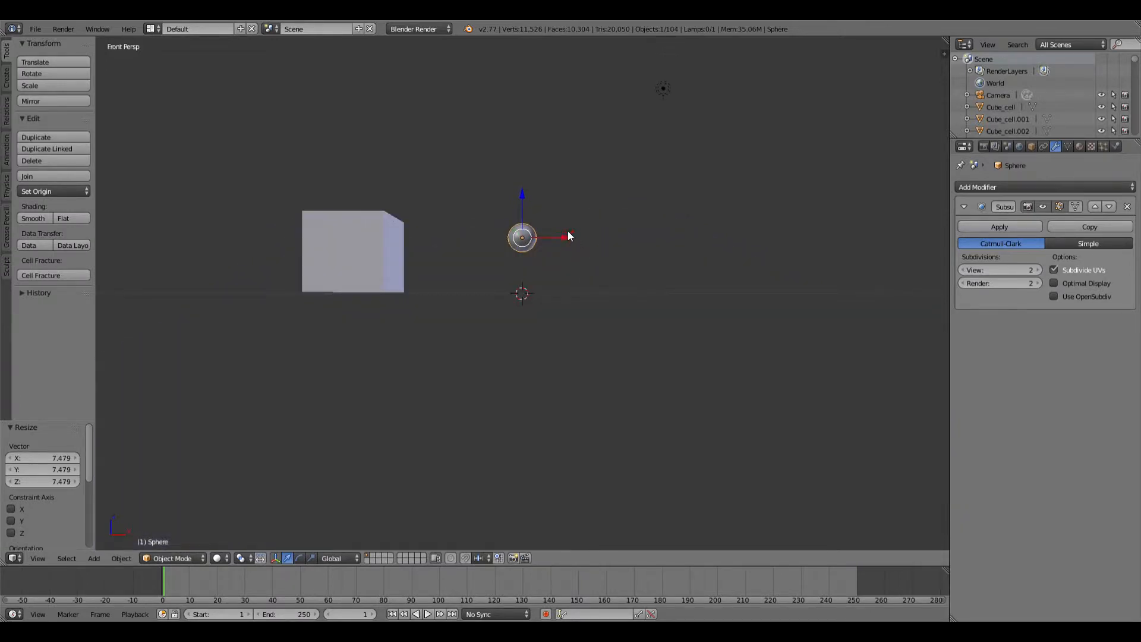
key("KP_5")
left_click_drag(551, 241, 864, 242)
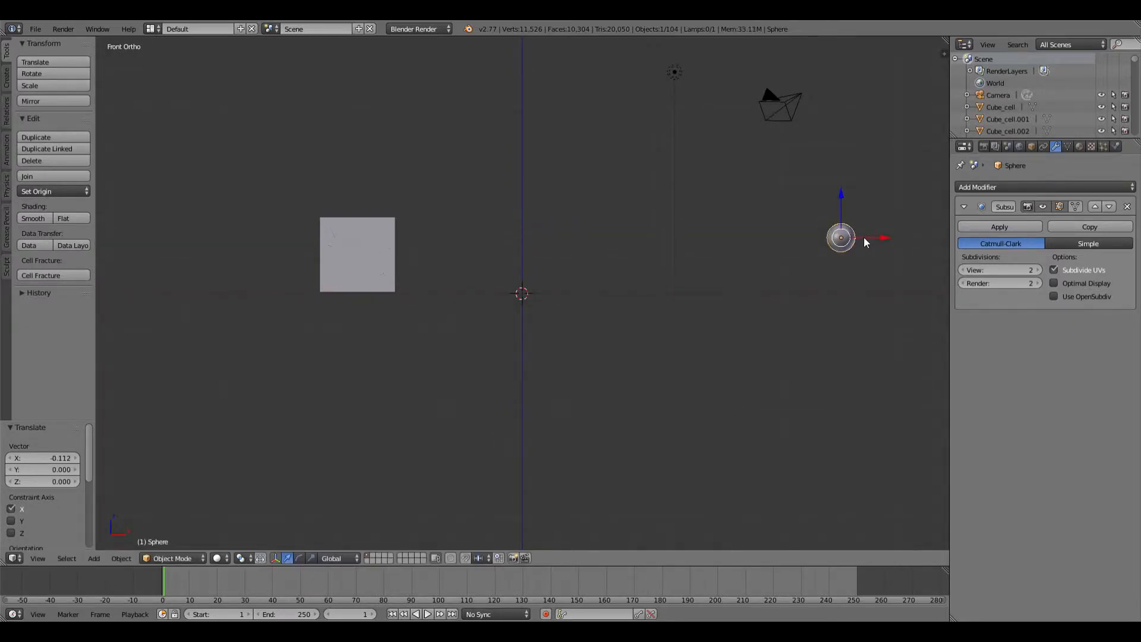
key("i")
left_click(810, 250)
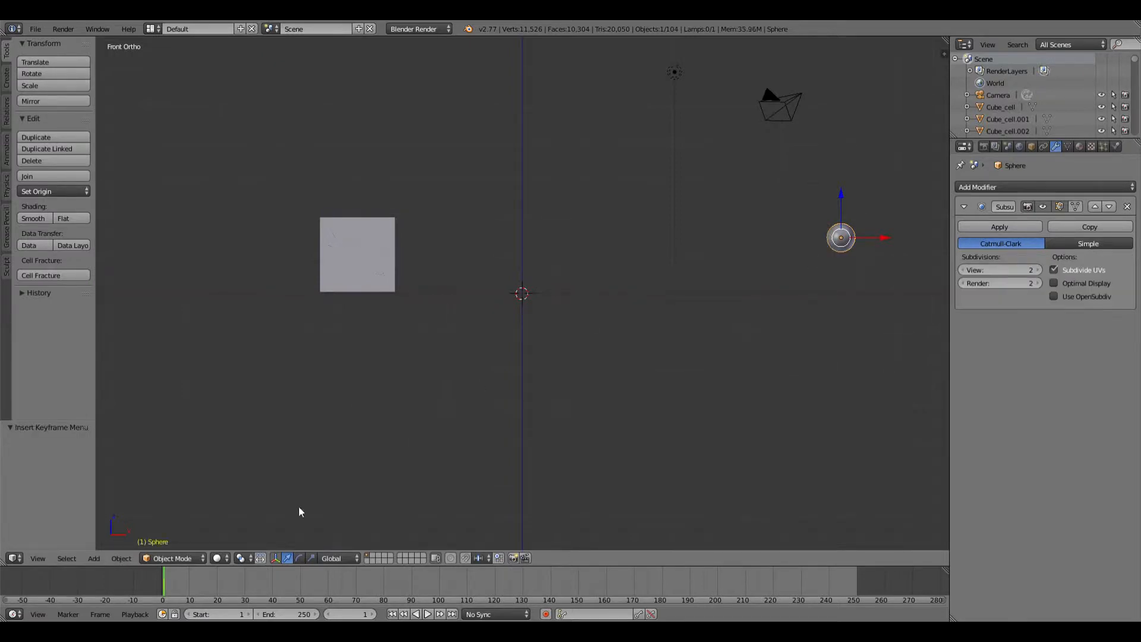
- At frame 10, move the sphere about -8.511 along X toward the cube and keyframe its position
left_click_drag(215, 573, 189, 579)
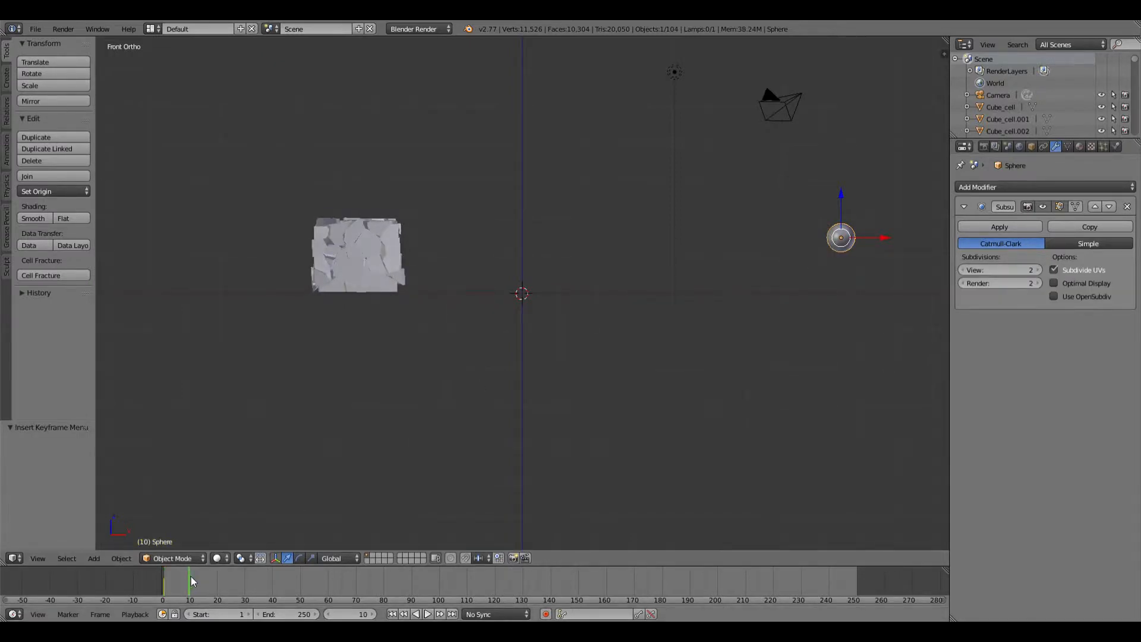
left_click_drag(884, 239, 563, 250)
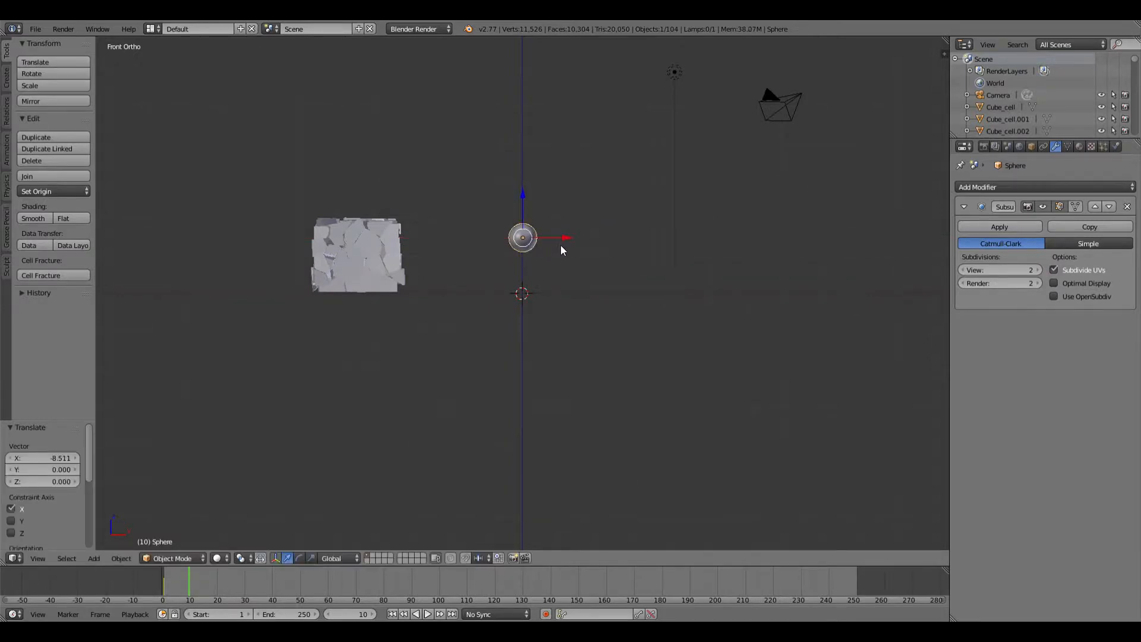
key("i")
left_click(561, 248)
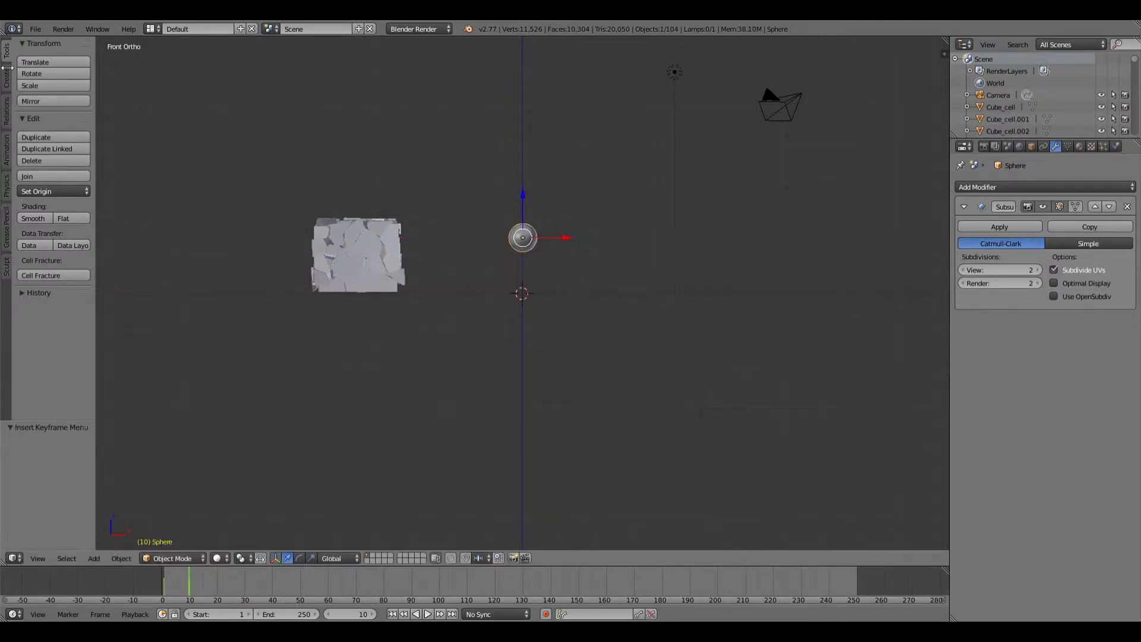
- Make the sphere an active rigid body, play the simulation from the start, and return to frame 1
left_click(6, 186)
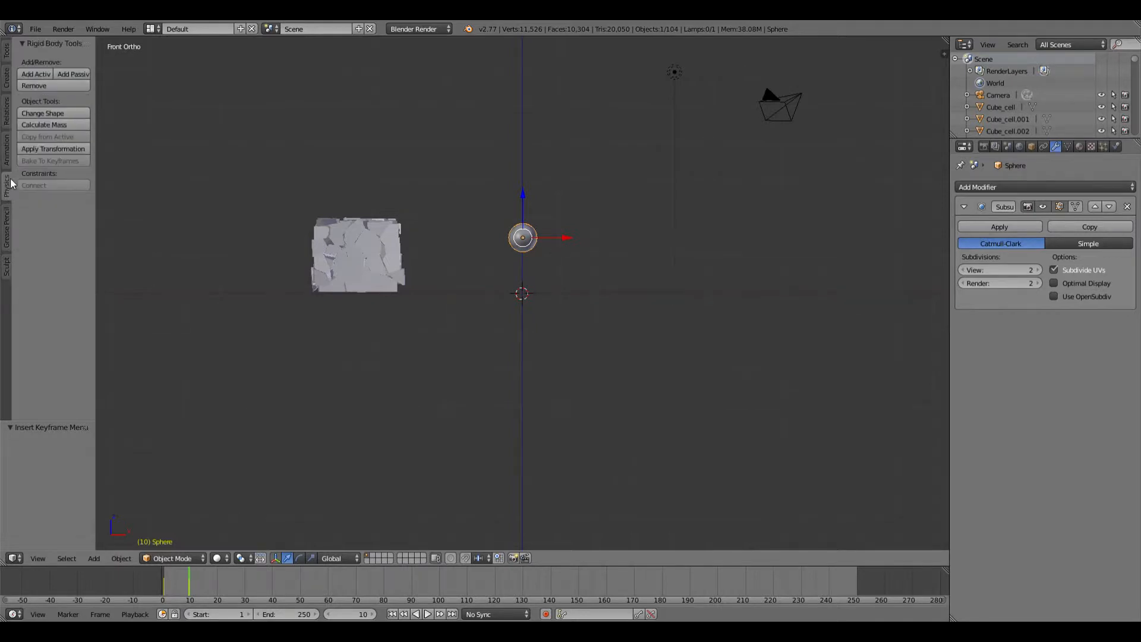
left_click(34, 76)
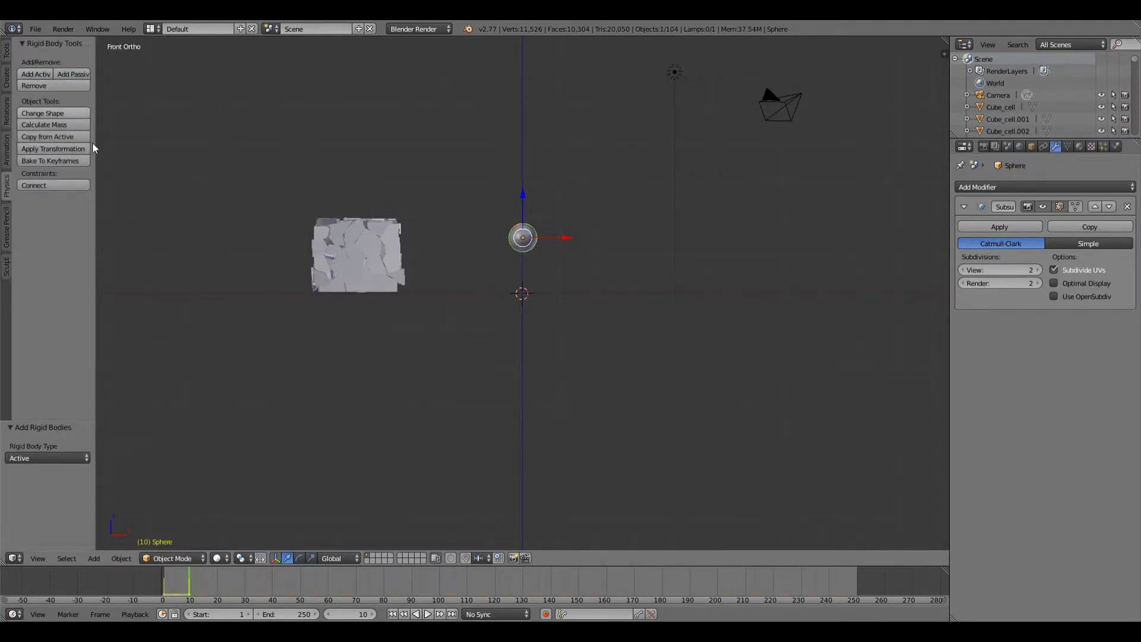
left_click(396, 613)
left_click(428, 613)
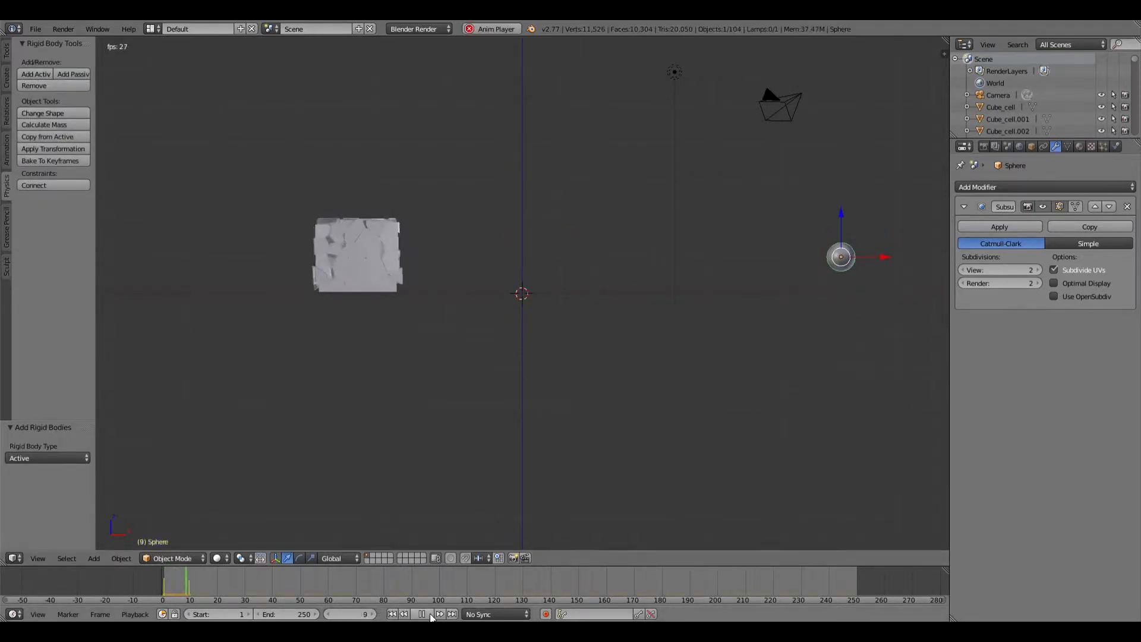
left_click(391, 614)
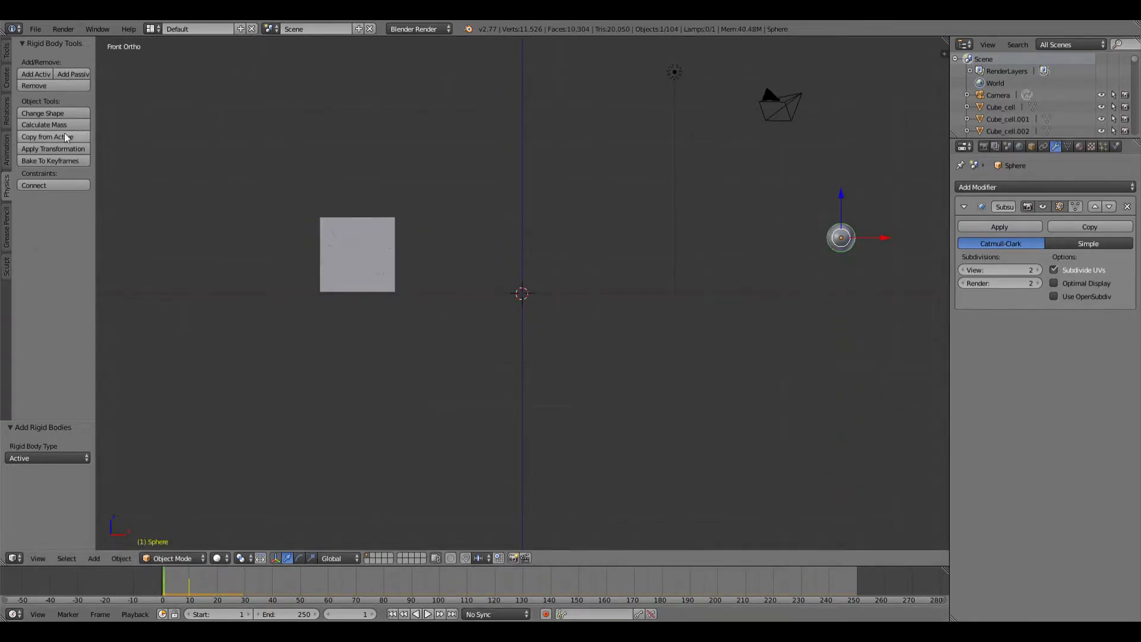
- Enable Animated in the sphere's rigid body physics, play back the simulation, and return to frame 1
left_click(1117, 147)
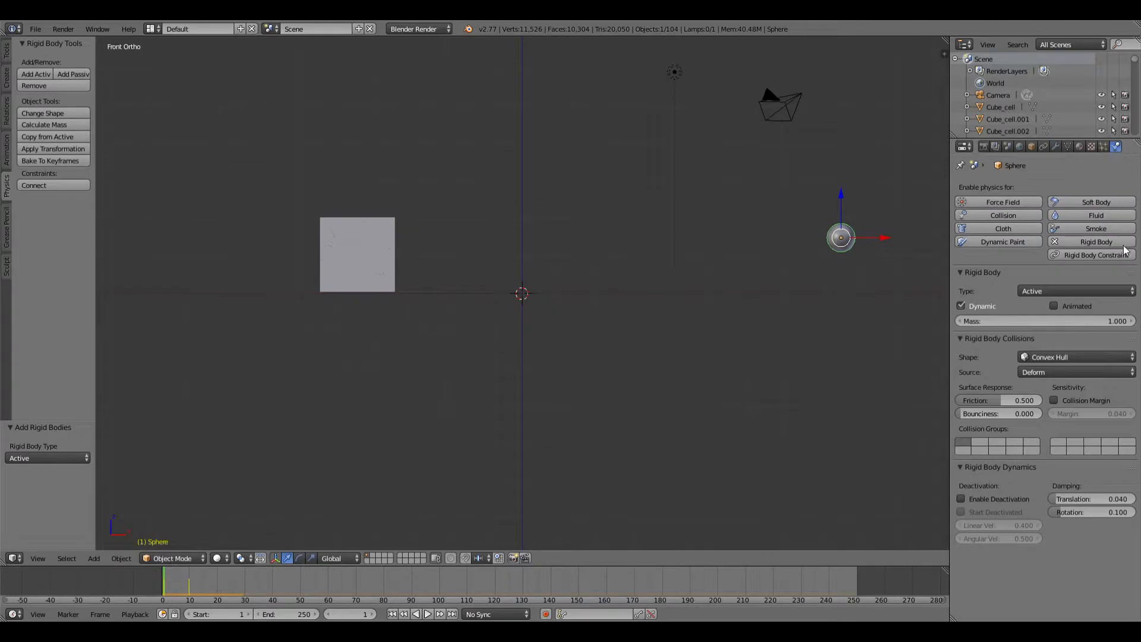
left_click(1057, 306)
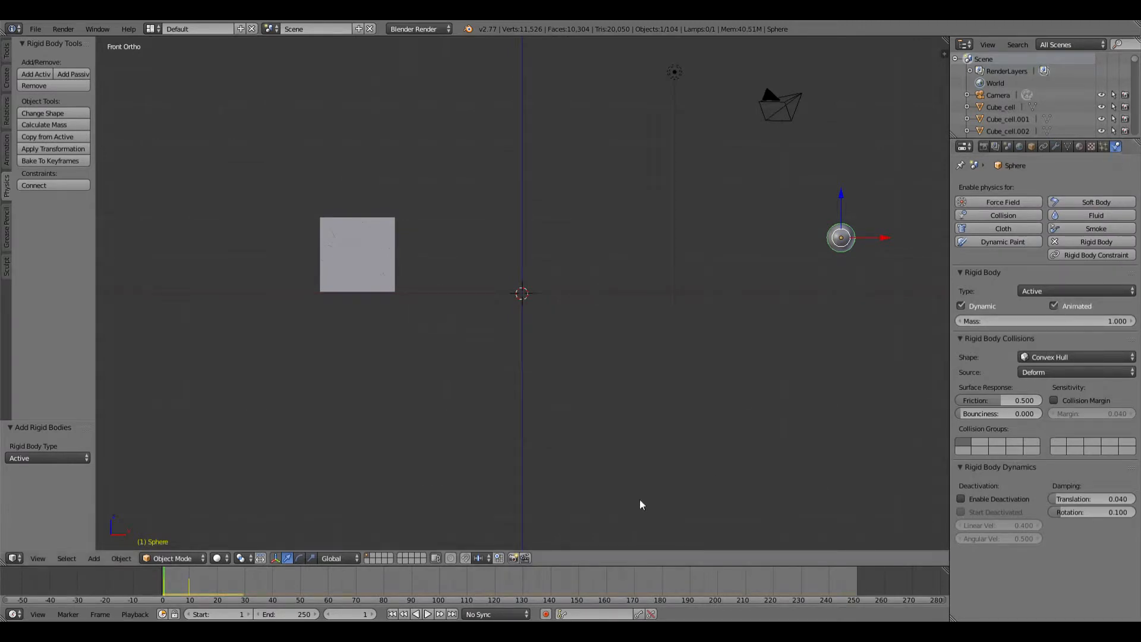
left_click(429, 614)
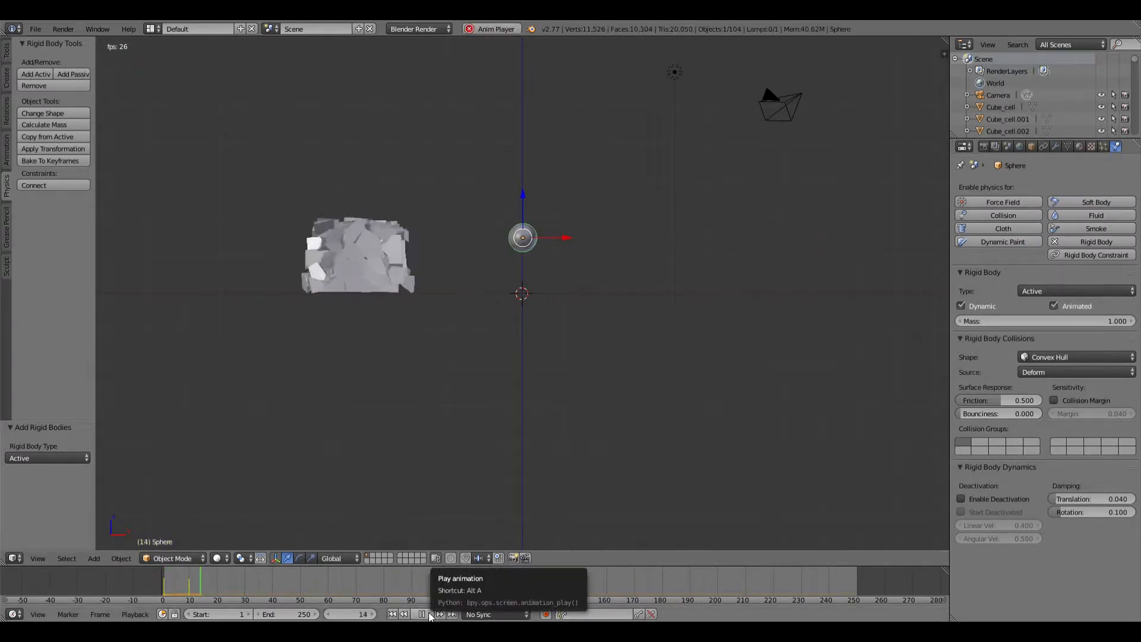
key("Escape")
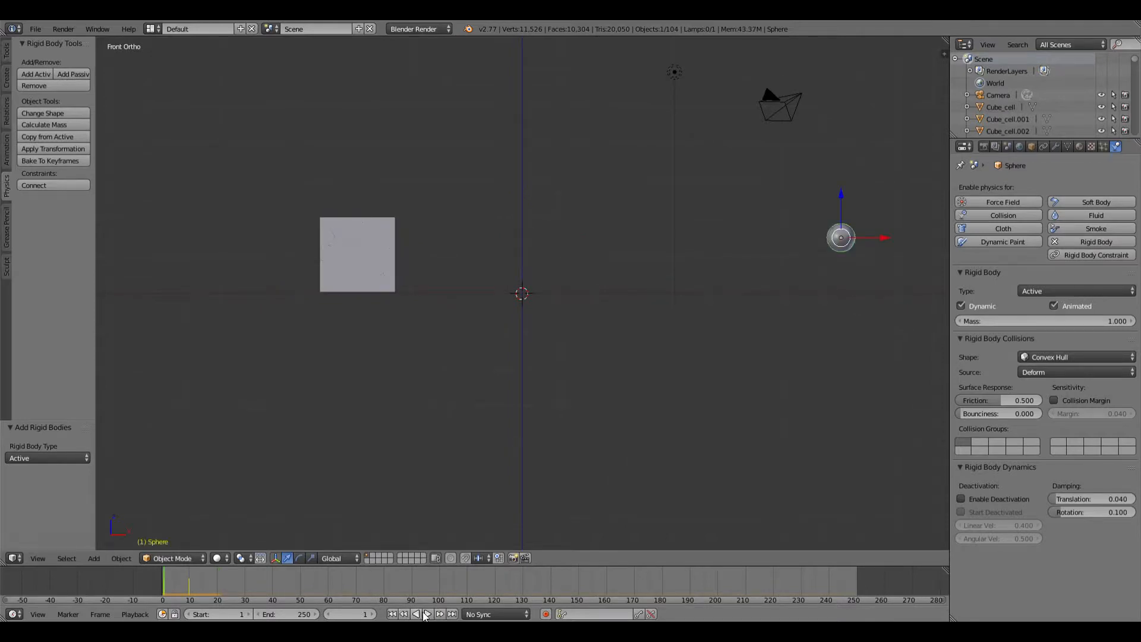
left_click(427, 615)
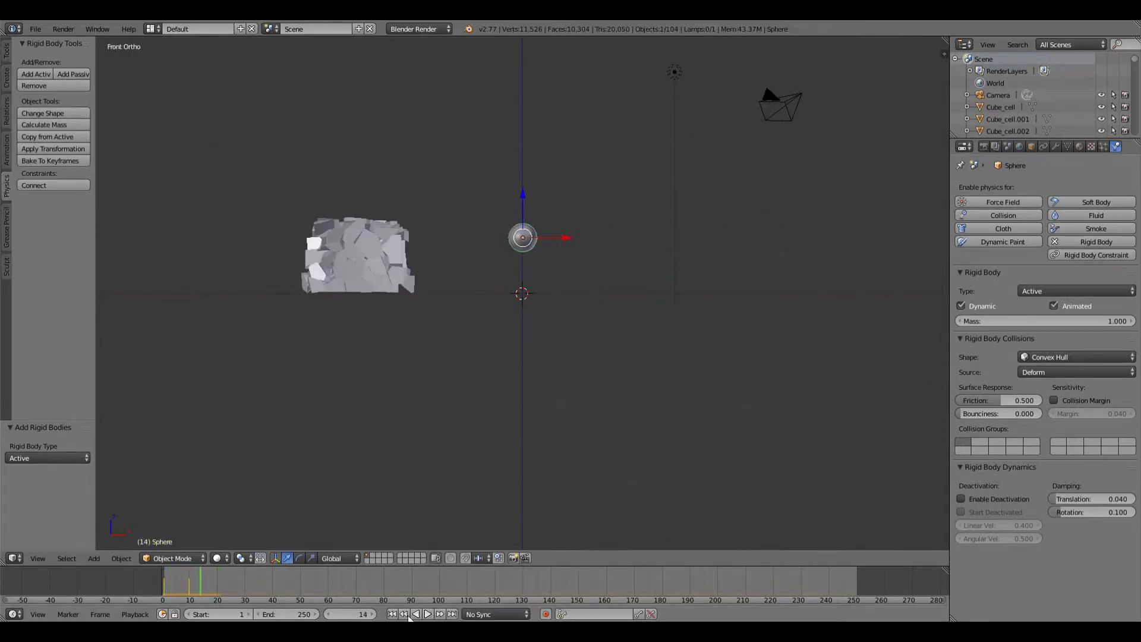
left_click(392, 615)
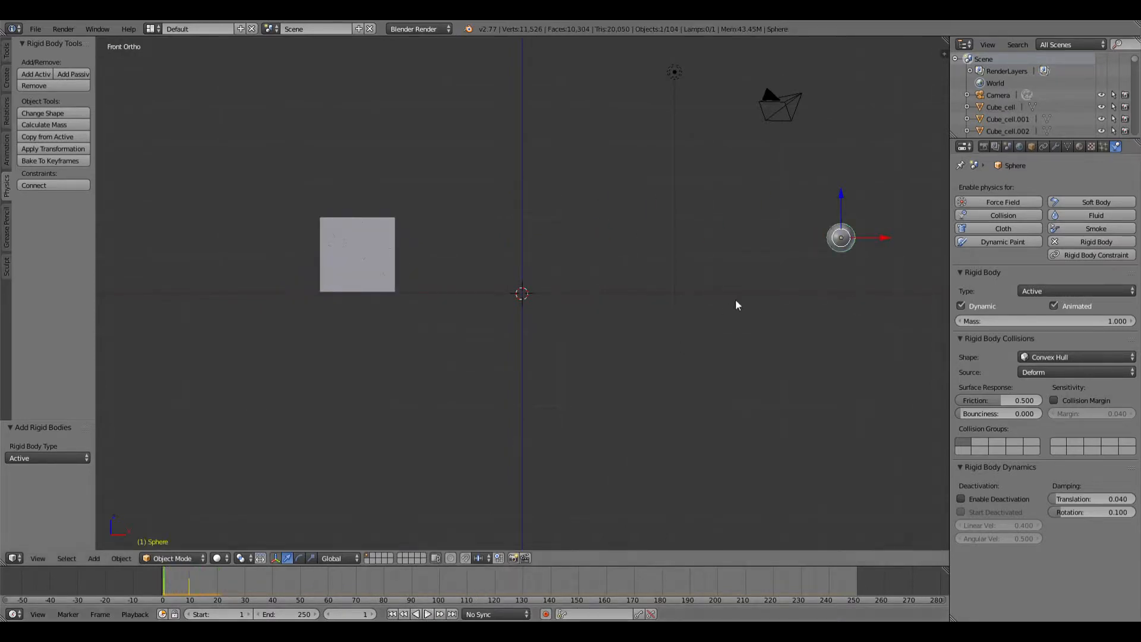
- Set the current frame to 8, two frames before the sphere's second position keyframe
left_click(190, 580)
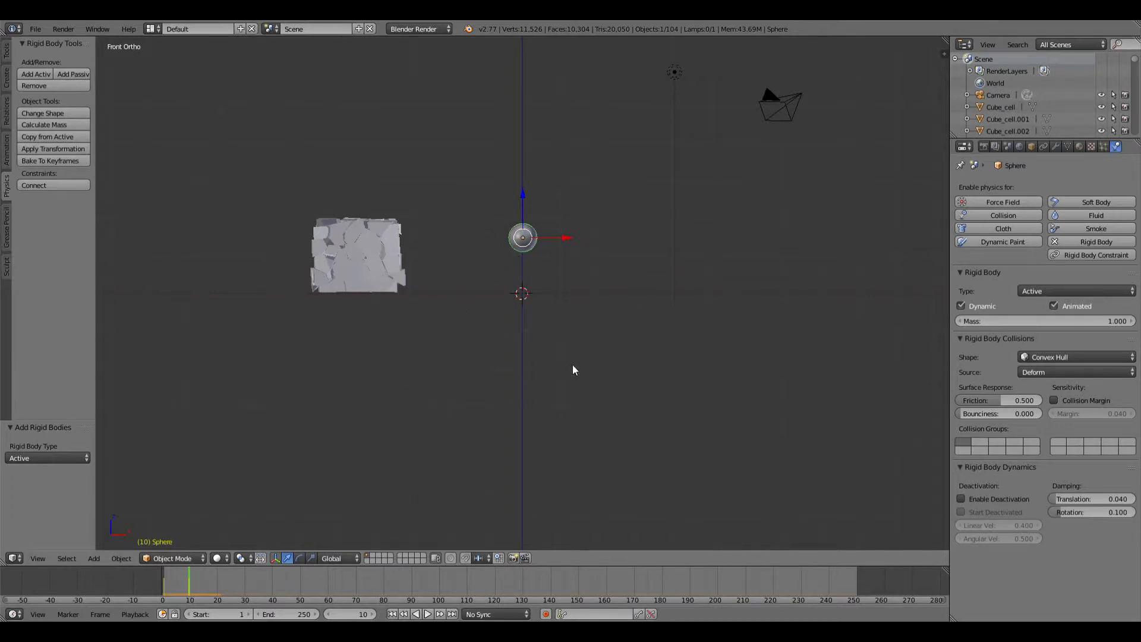
key("Left")
key("Left")
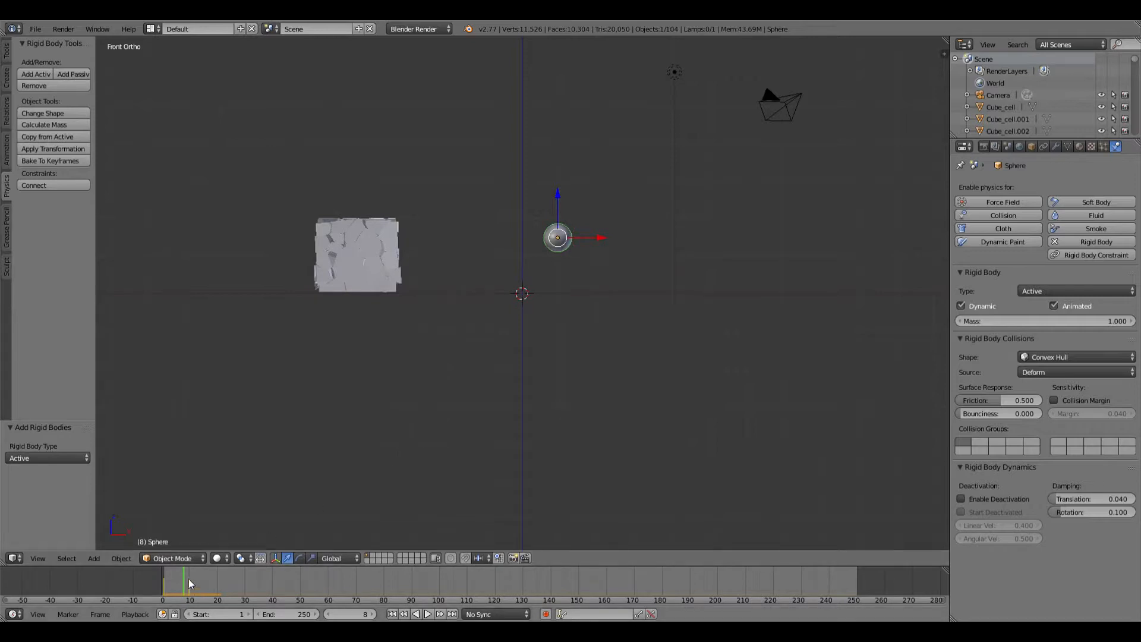
left_click_drag(586, 241, 551, 237)
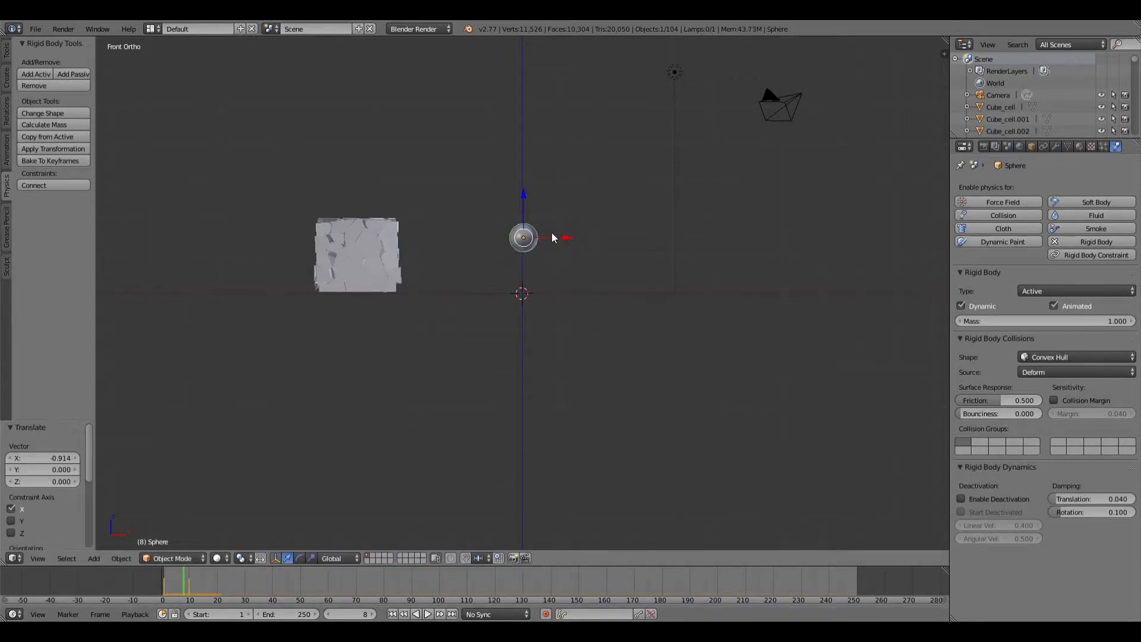
key("alt+a")
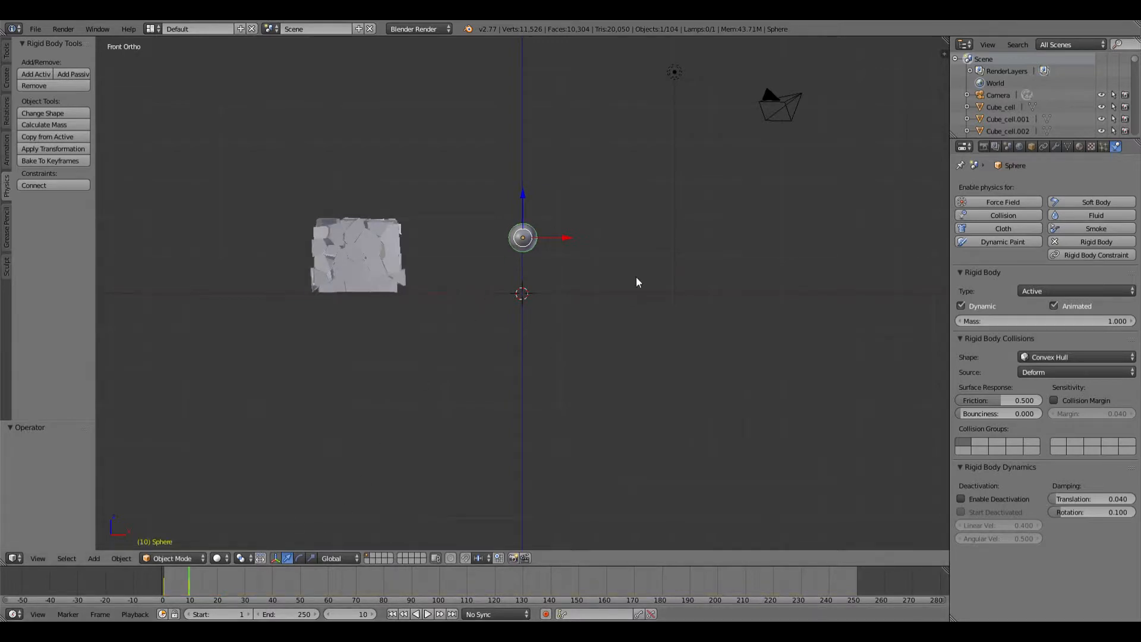
key("Escape")
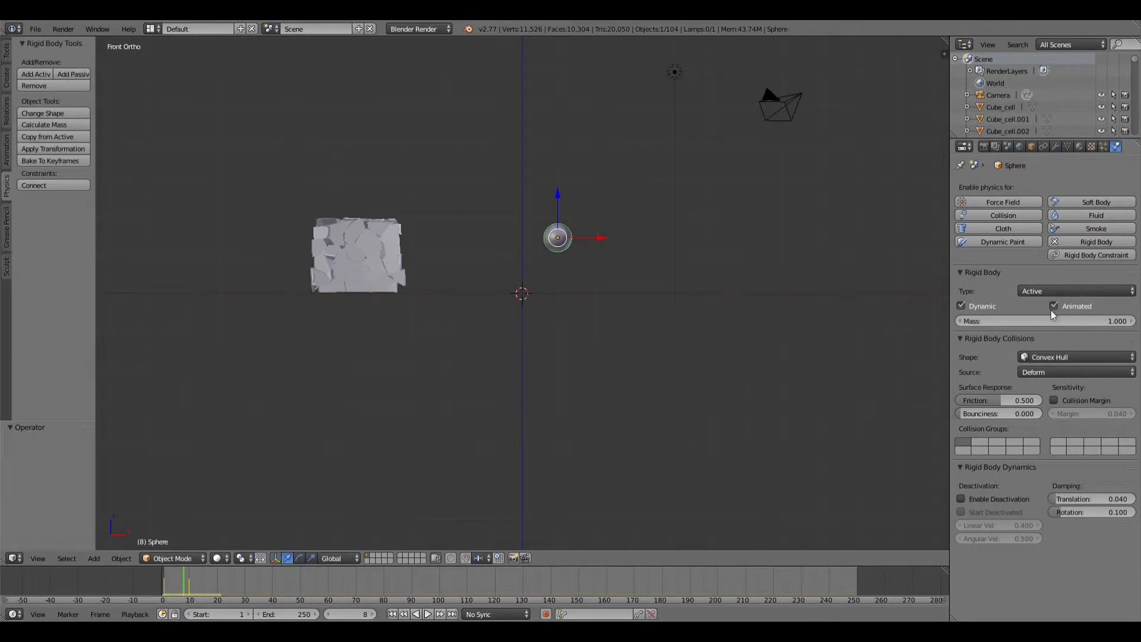
- Keyframe the sphere's Animated option as enabled at frame 8 and disabled at frame 9
key("i")
key("Right")
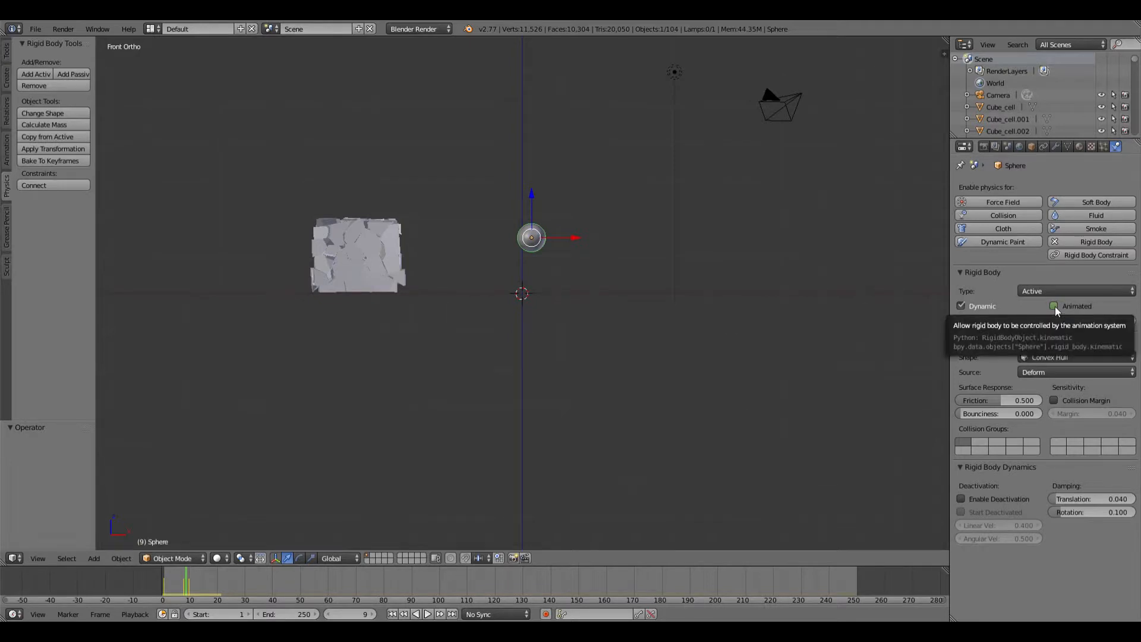
- Play the simulation from the start to check the sphere's flight into the cube, and return to frame 1
left_click(394, 614)
left_click(428, 614)
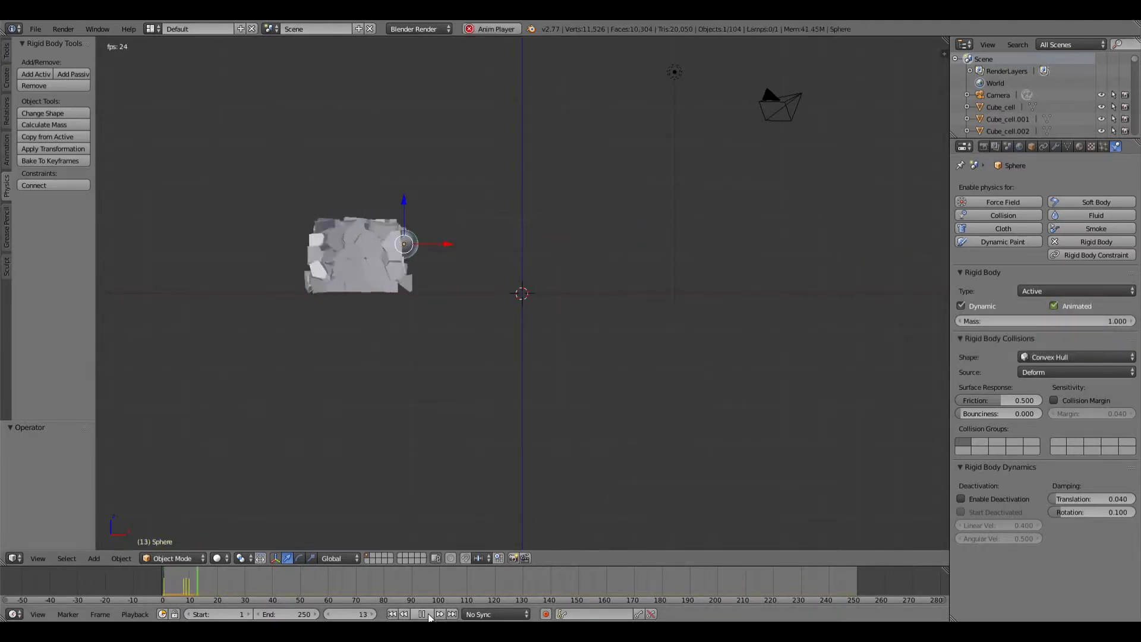
left_click(428, 614)
left_click(392, 614)
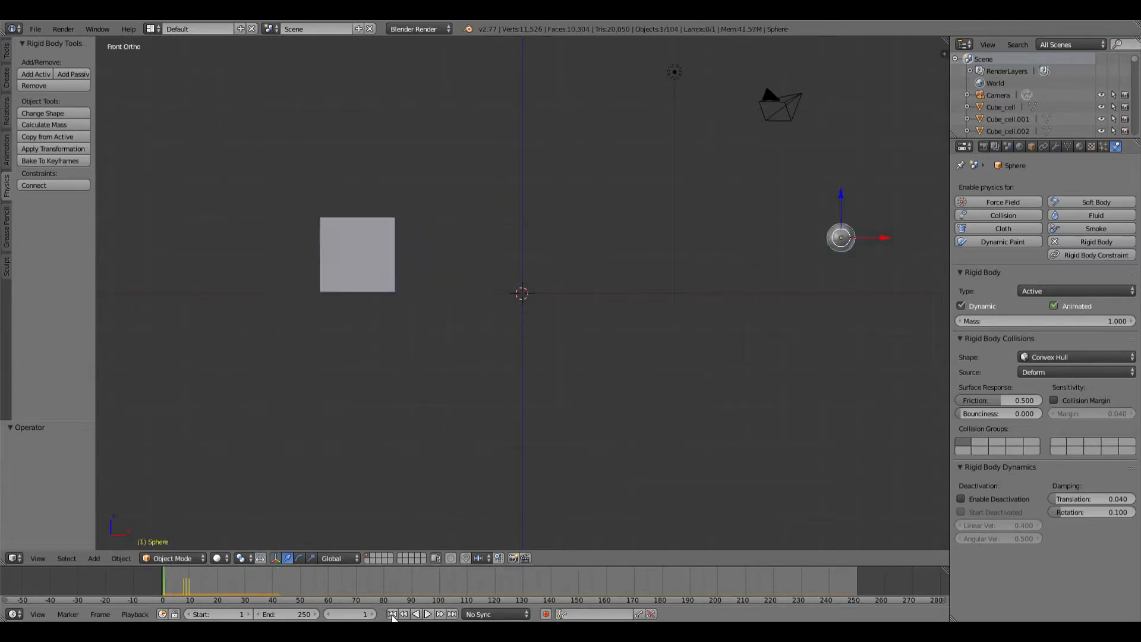
- Replay the sphere's impact on the fractured cube to about frame 21, and rewind to frame 1
left_click(427, 614)
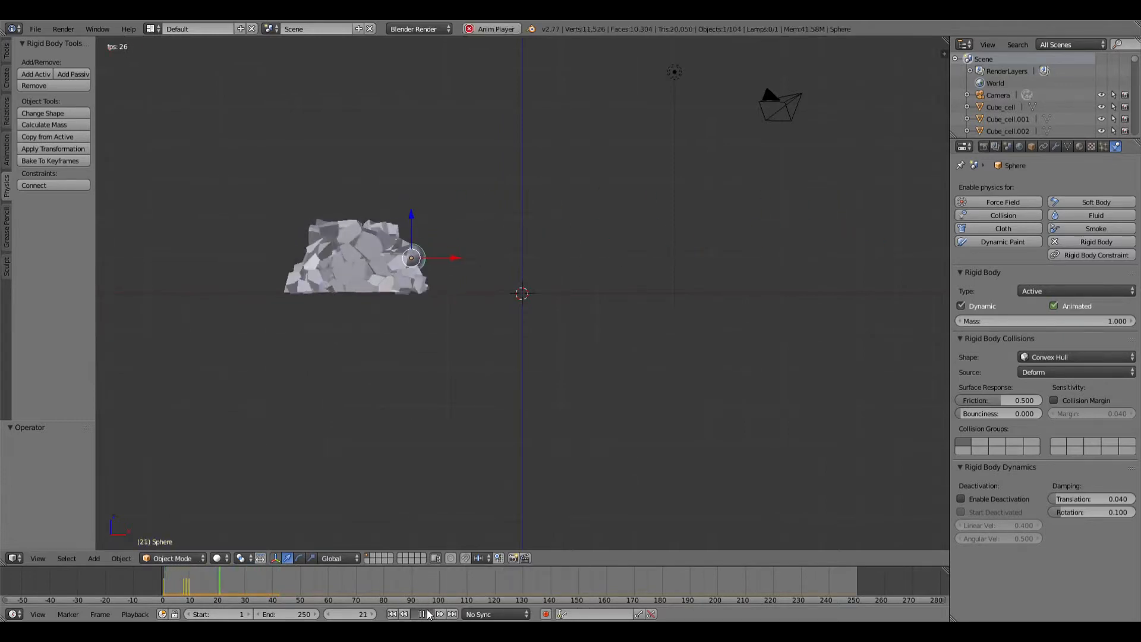
left_click(428, 614)
left_click(394, 615)
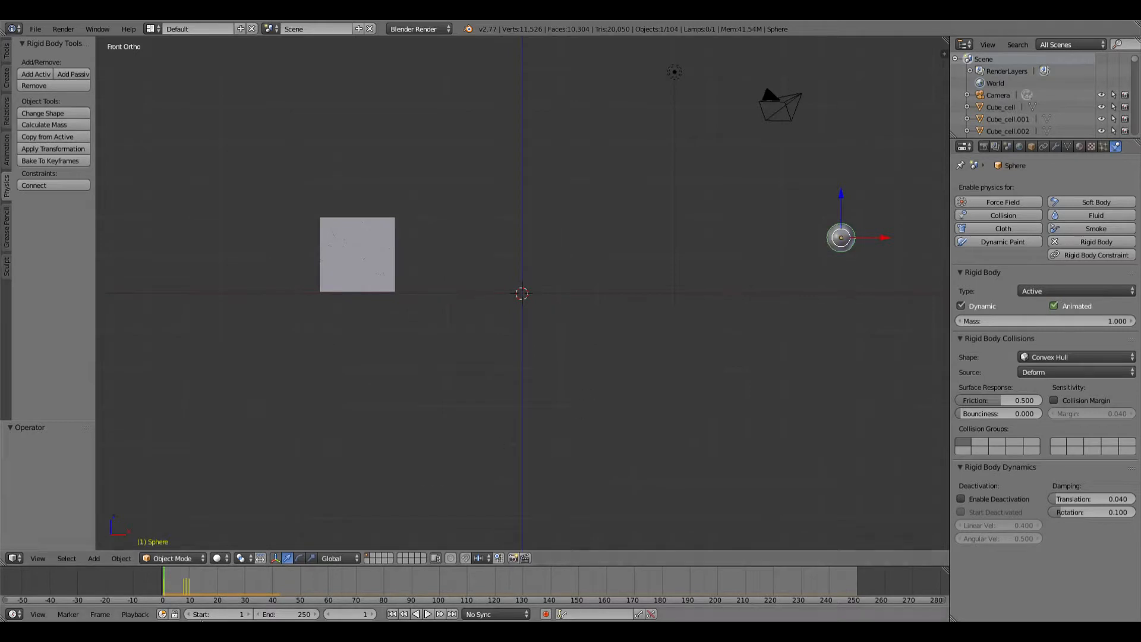
- Advance frame by frame from frame 1 to examine the sphere's approach until it reaches the cube
key("Right")
key("Right")
key("Right")
key("Right")
key("Right")
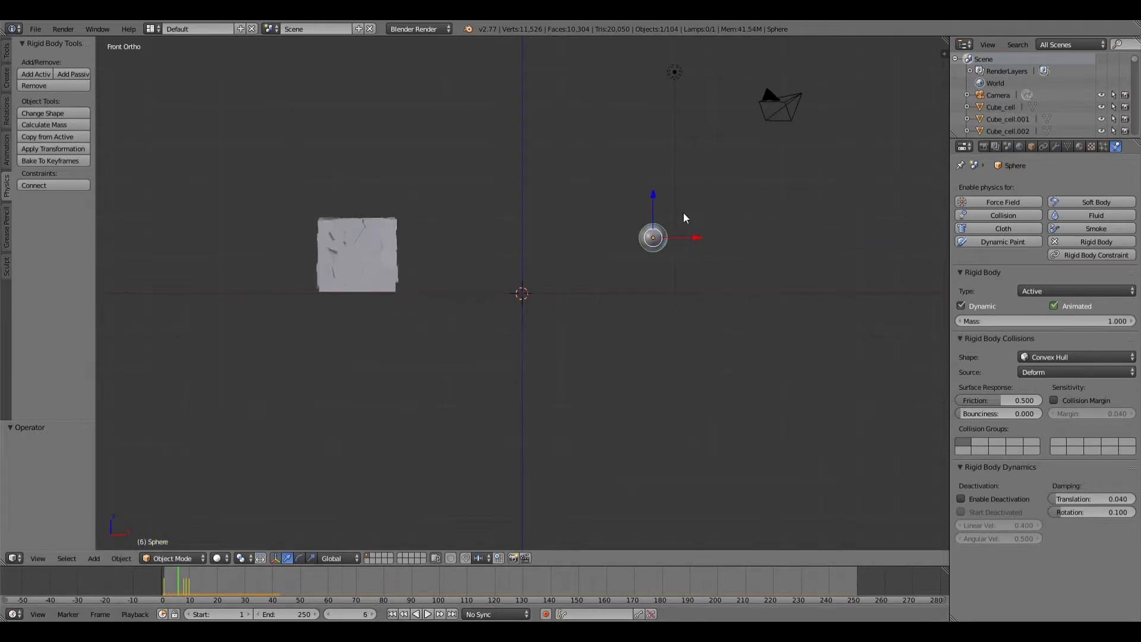
key("Right")
key("Right")
key("Right")
key("Right")
key("Right")
key("Right")
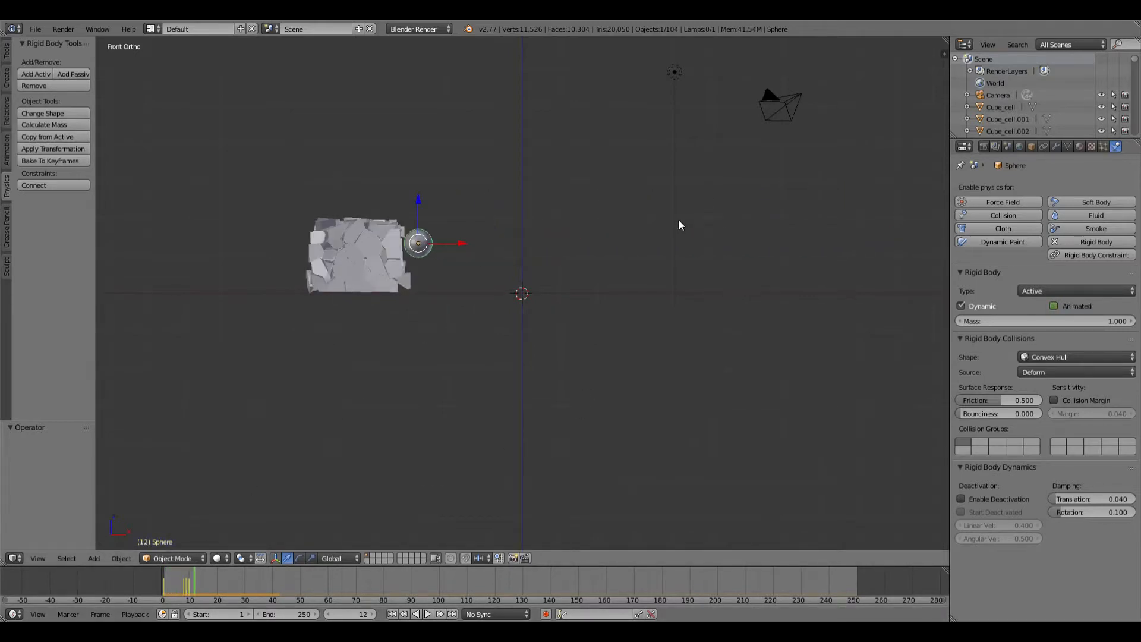
key("Right")
key("Right")
- Step backward frame by frame to examine where the sphere's Animated option switches, and return to frame 1
key("Left")
key("Left")
key("Left")
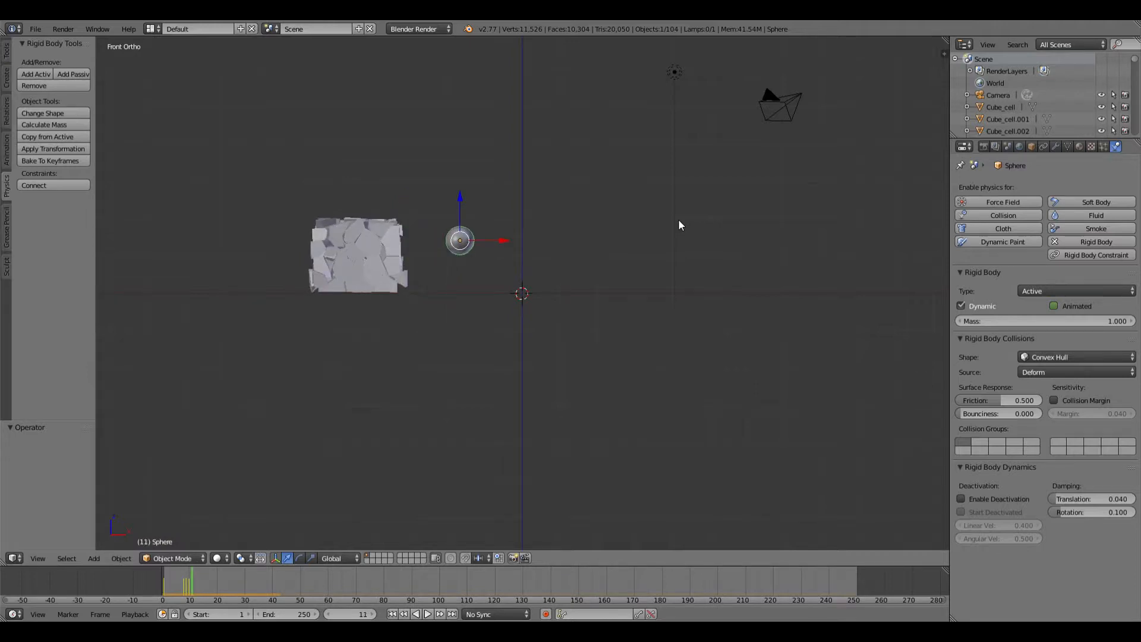
key("Left")
key("Left")
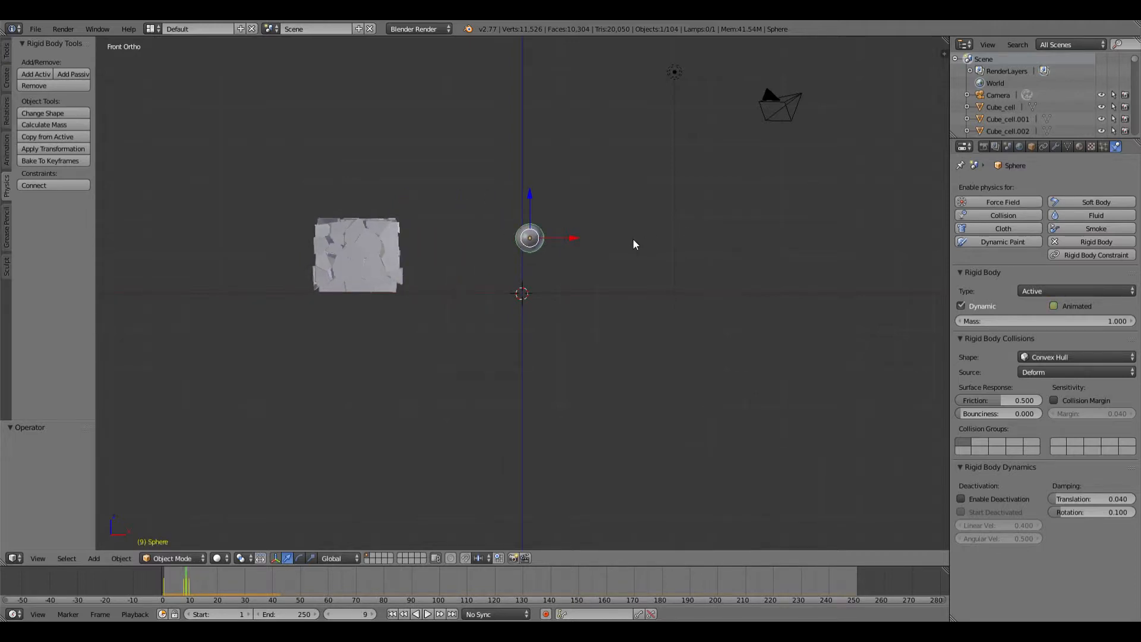
key("Left")
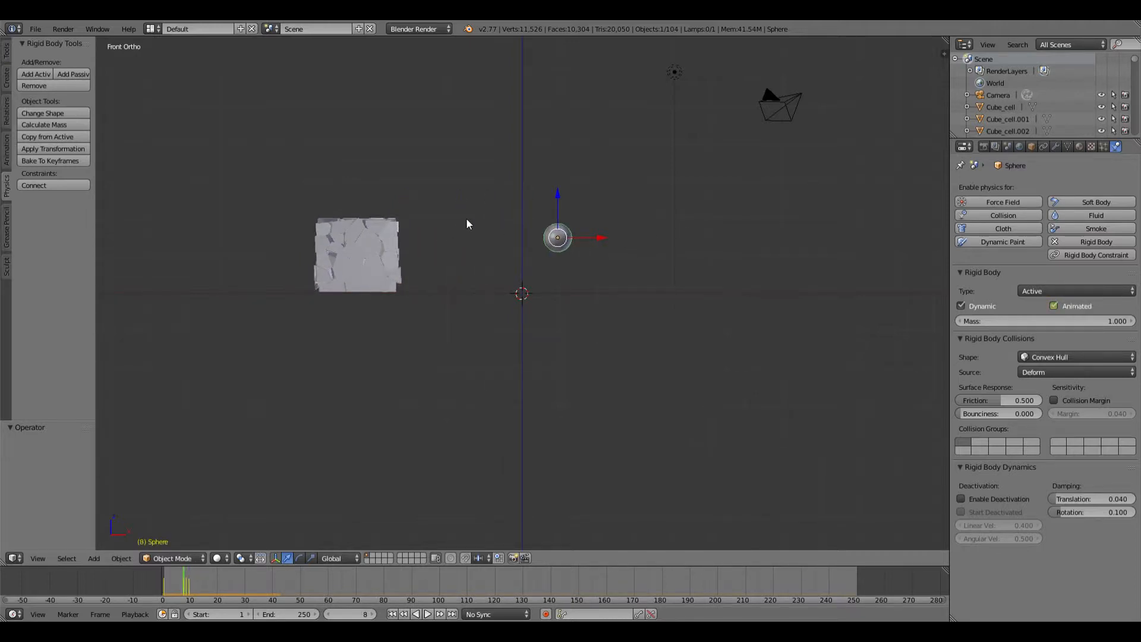
key("Left")
key("Left")
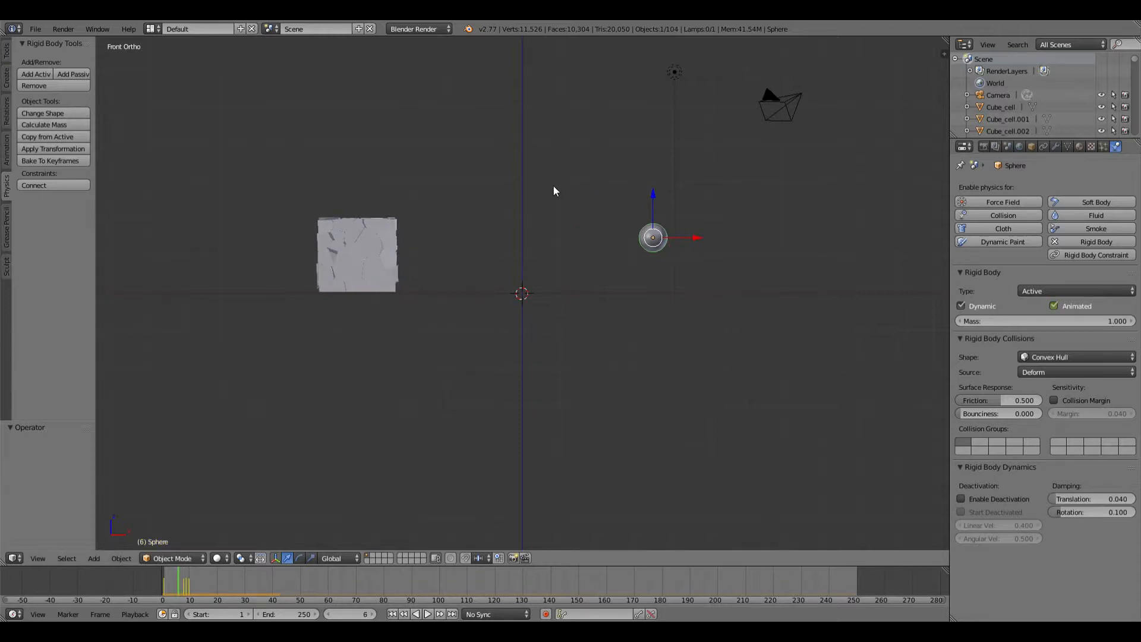
key("Left")
key("Left")
key("Left")
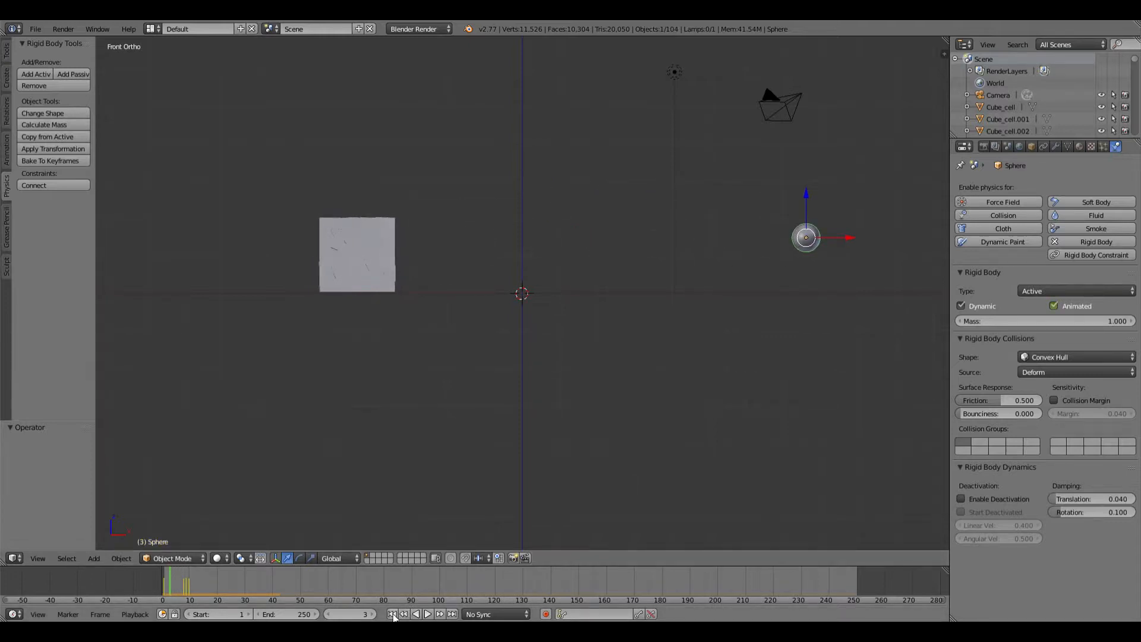
left_click(393, 614)
- Deselect the sphere, box-select all the fragments of the cube, and play the simulation
key("b")
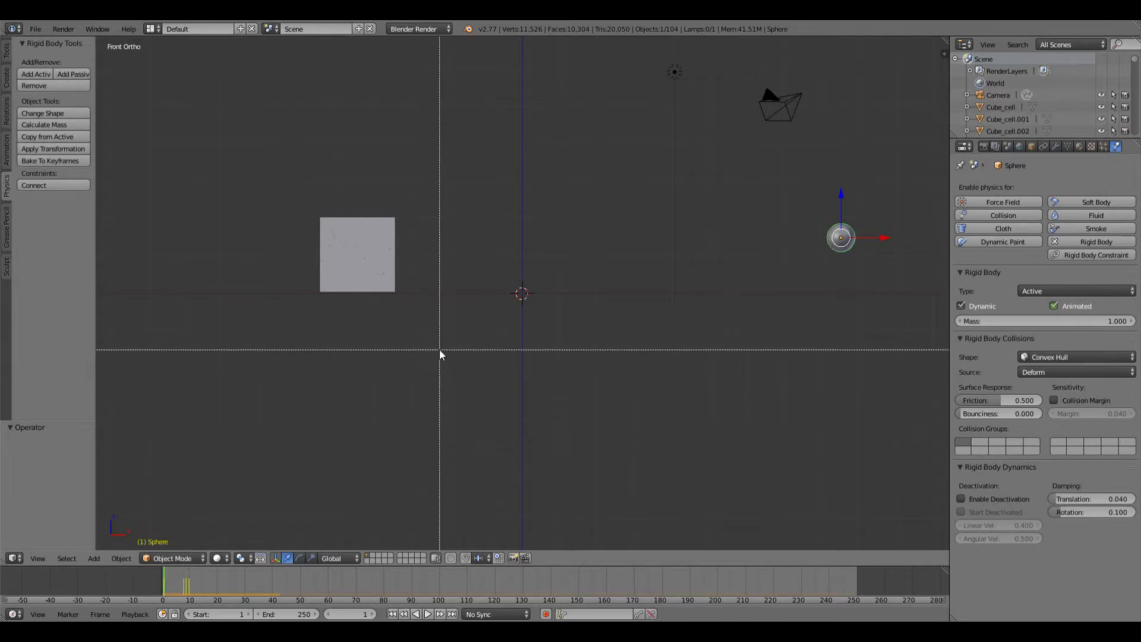
key("Escape")
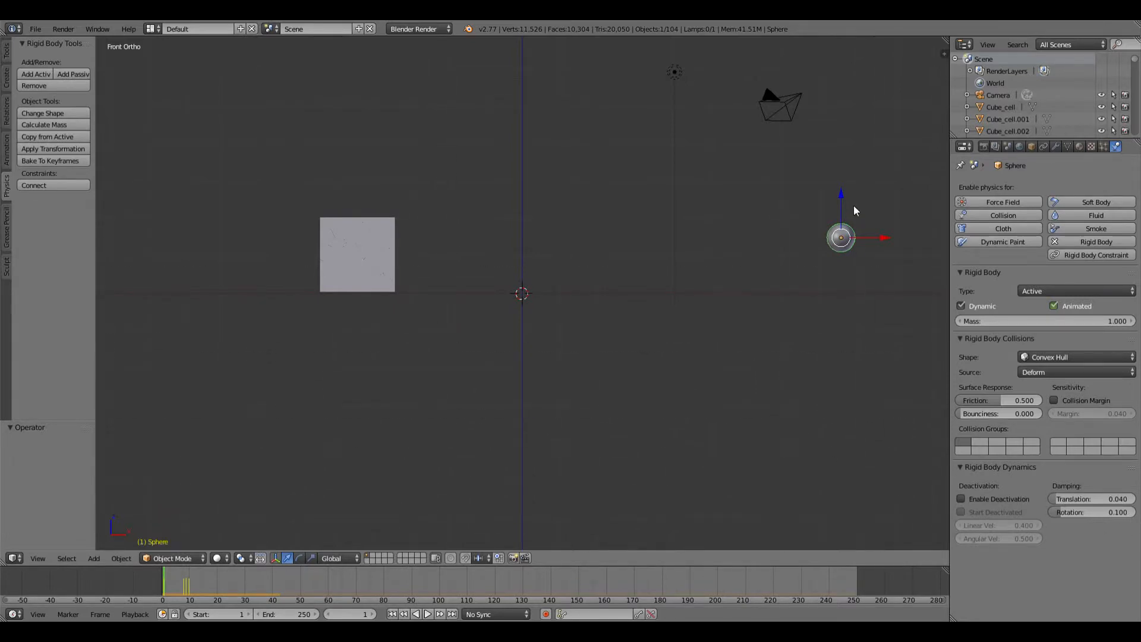
key("a")
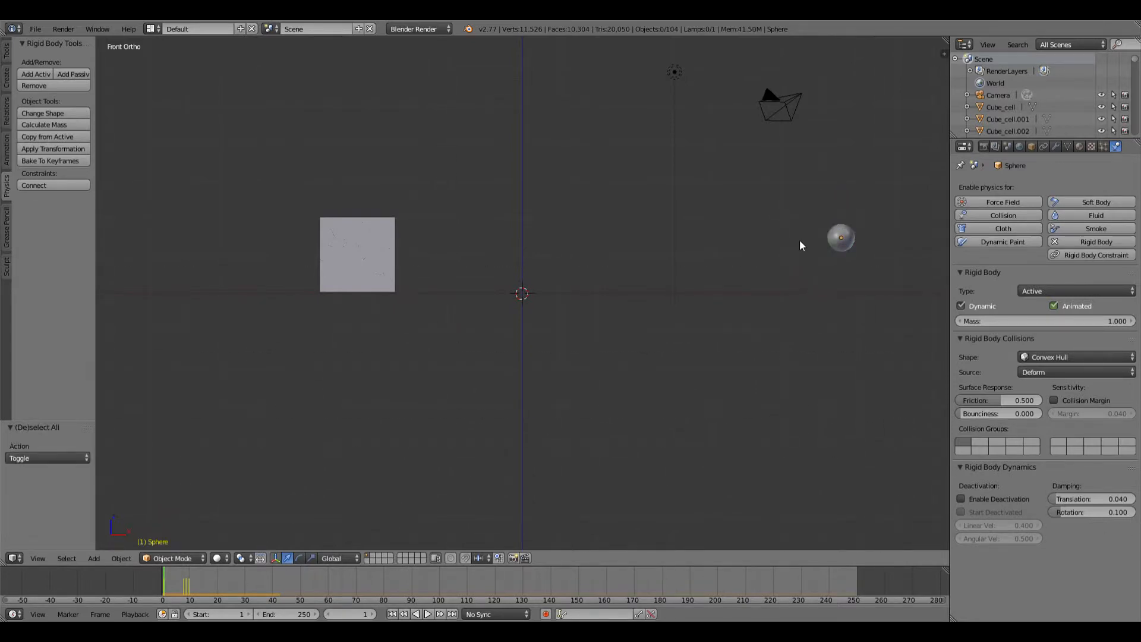
key("b")
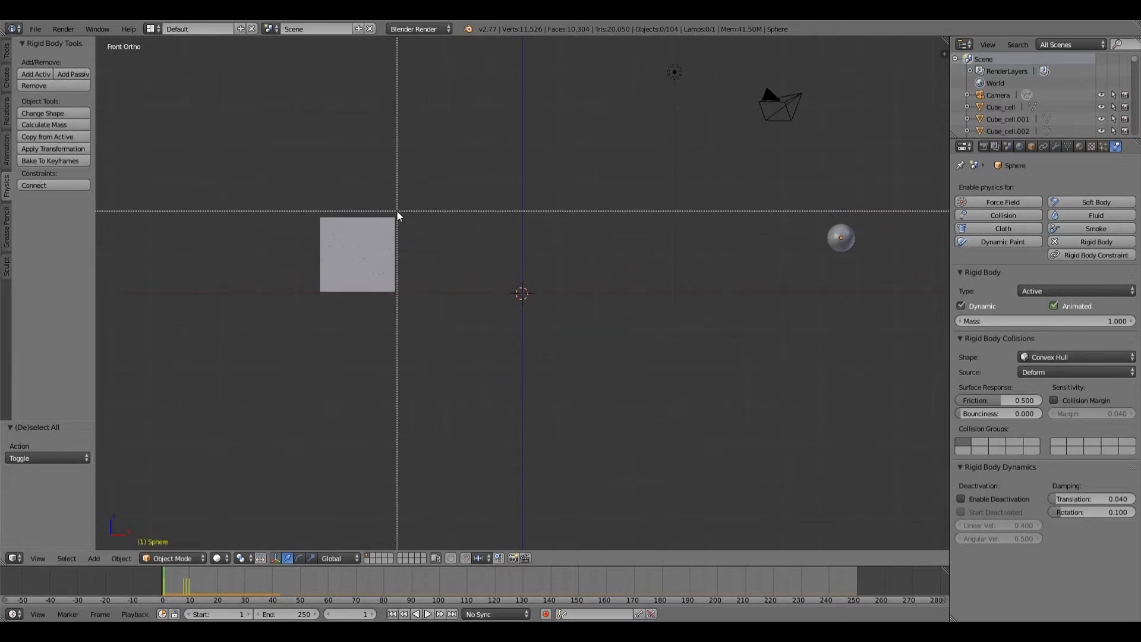
left_click_drag(397, 213, 298, 290)
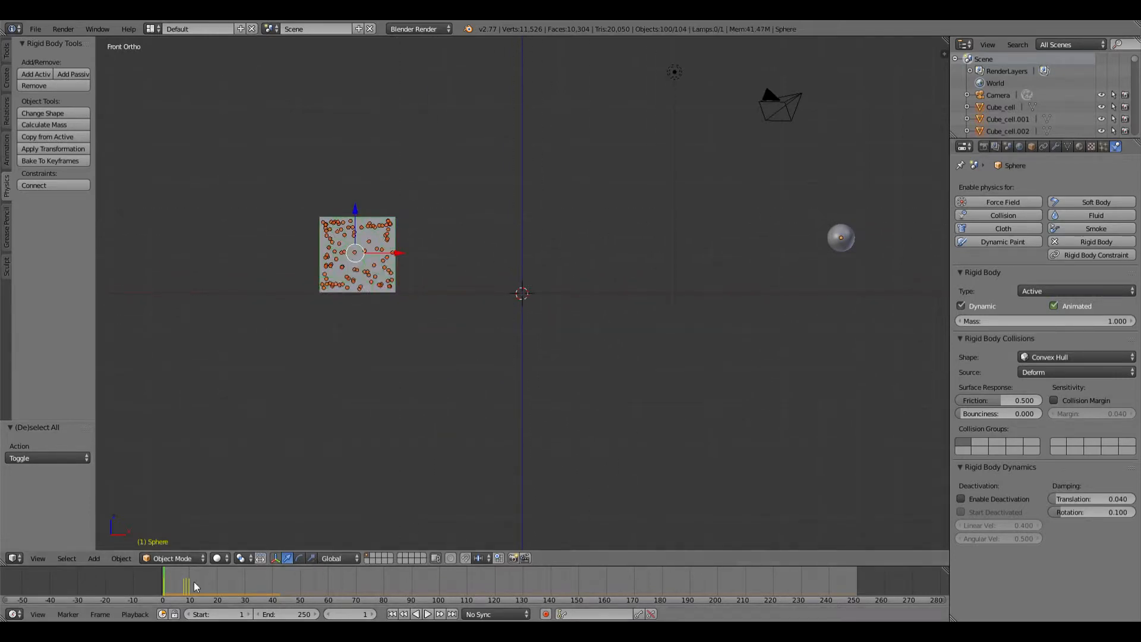
key("alt+a")
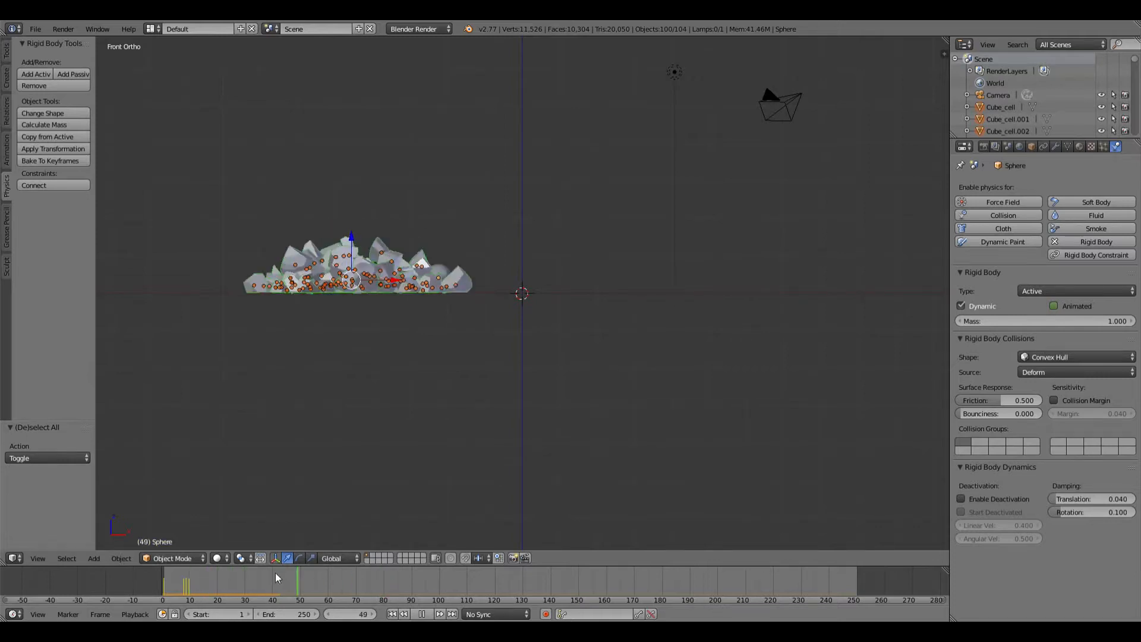
- Keyframe the sphere's Animated option as enabled at frame 11
left_click_drag(276, 574, 197, 572)
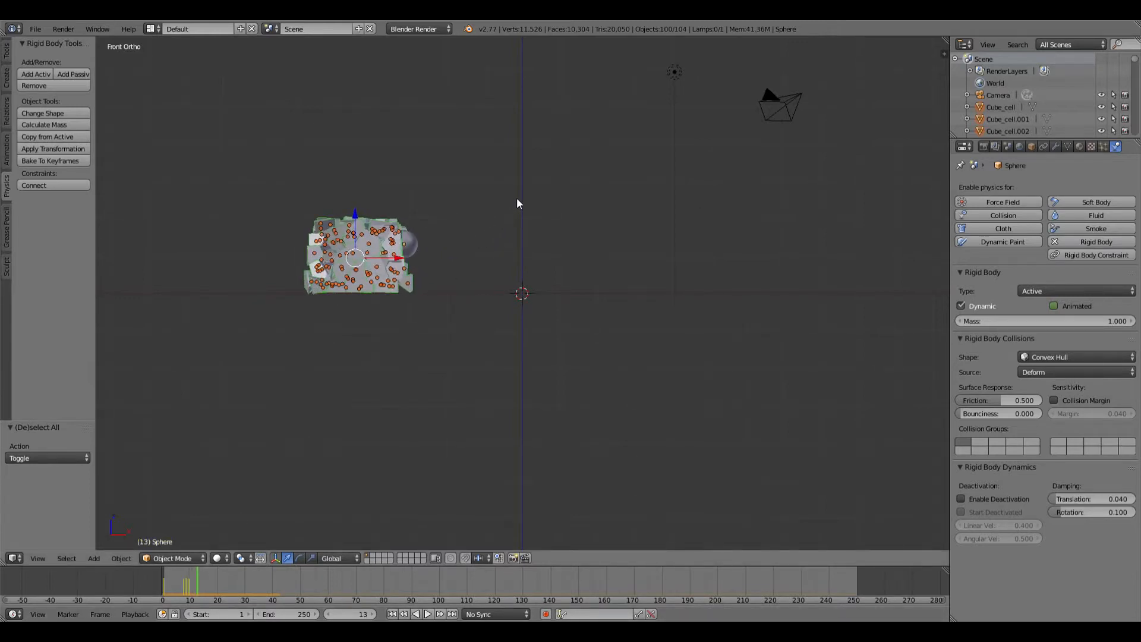
key("Left")
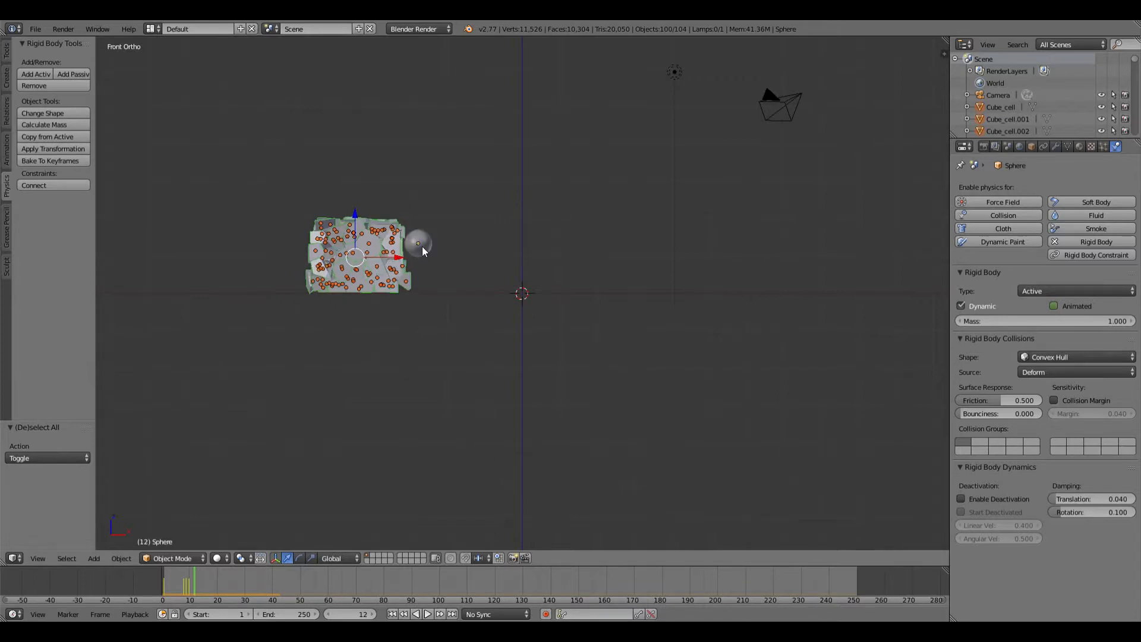
key("Left")
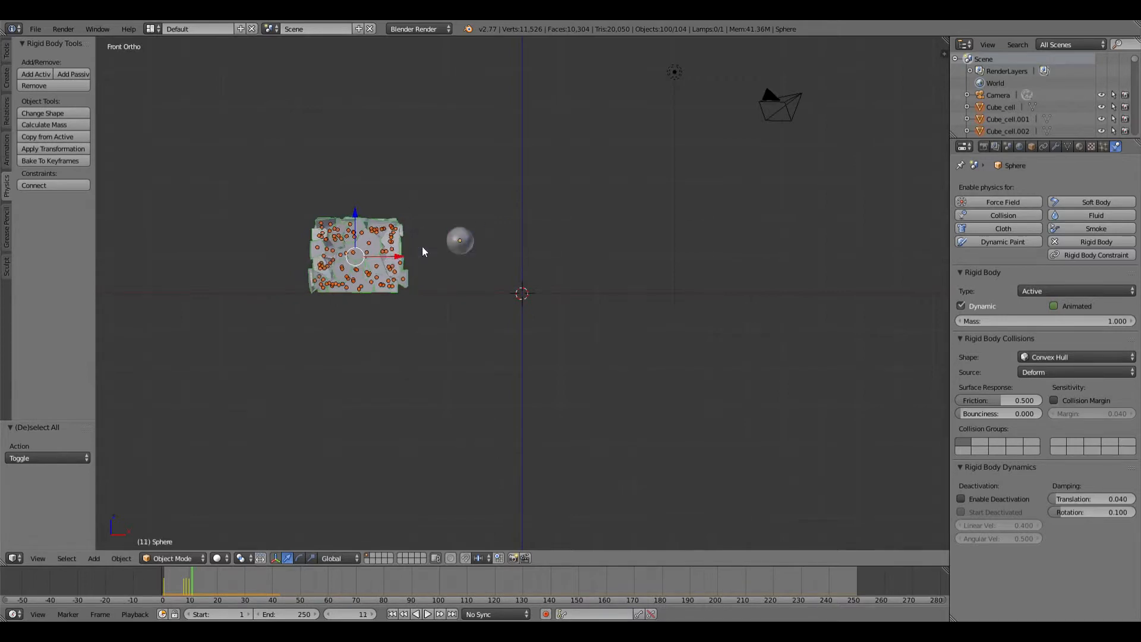
left_click(1054, 306)
key("i")
key("g")
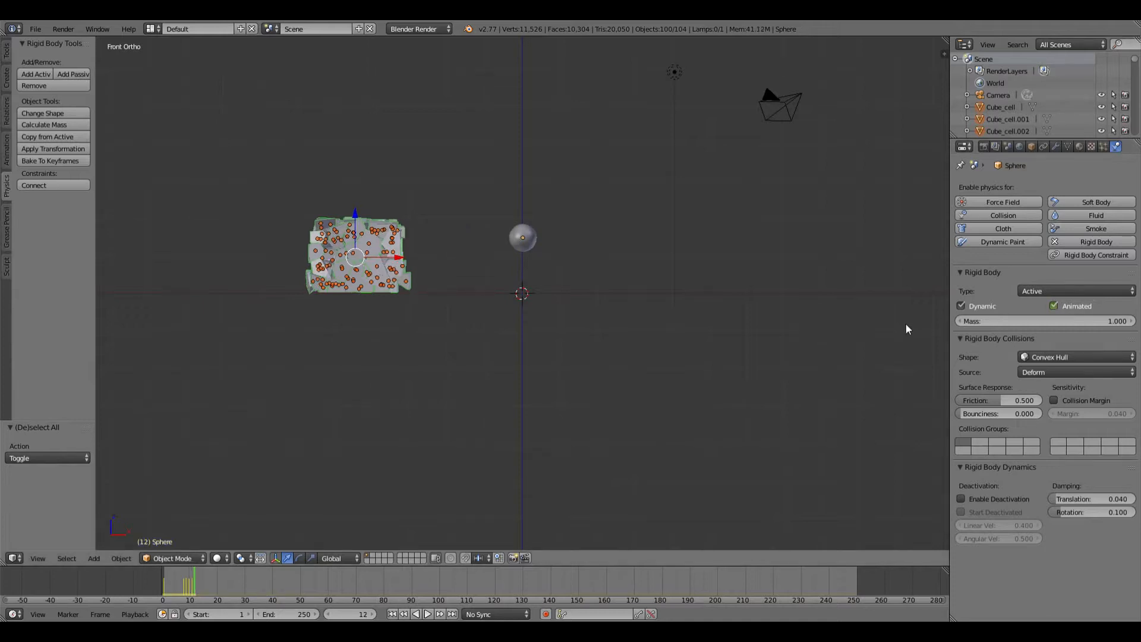
left_click(904, 323)
- Step between frames 10 and 12 to examine the sphere's motion, and toggle its Animated option at frame 10
key("Left")
key("Left")
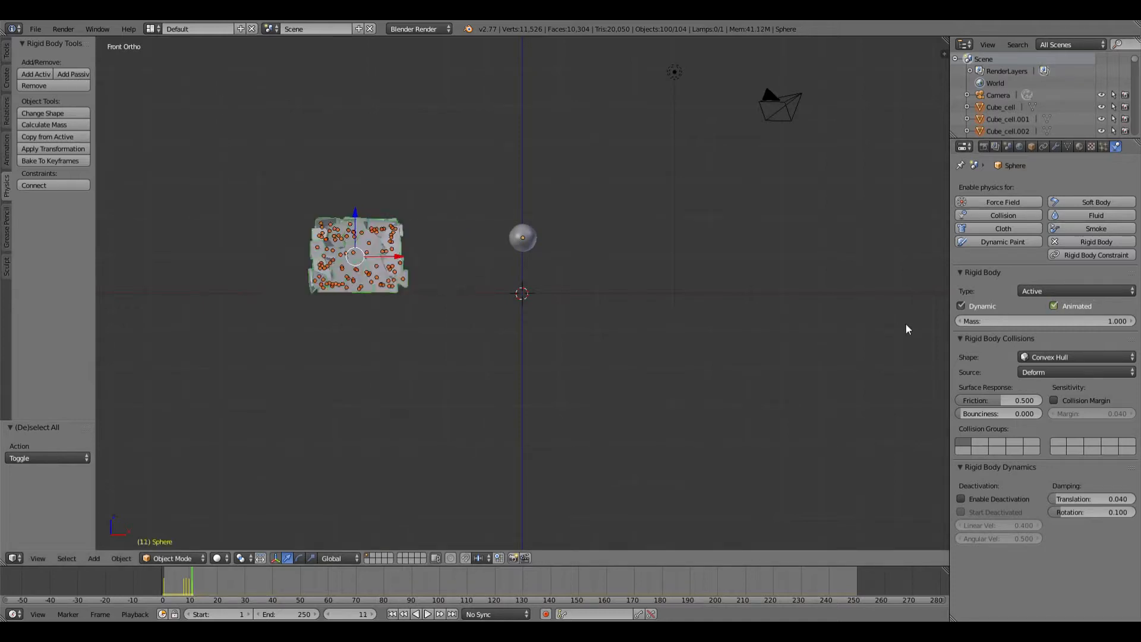
key("Right")
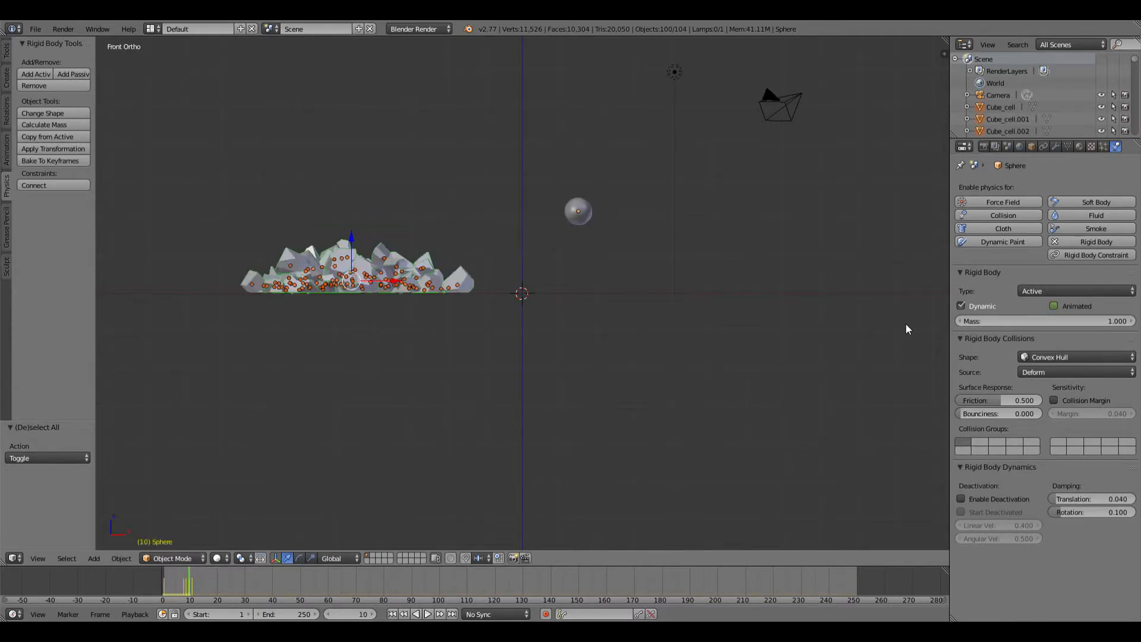
key("Left")
key("Right")
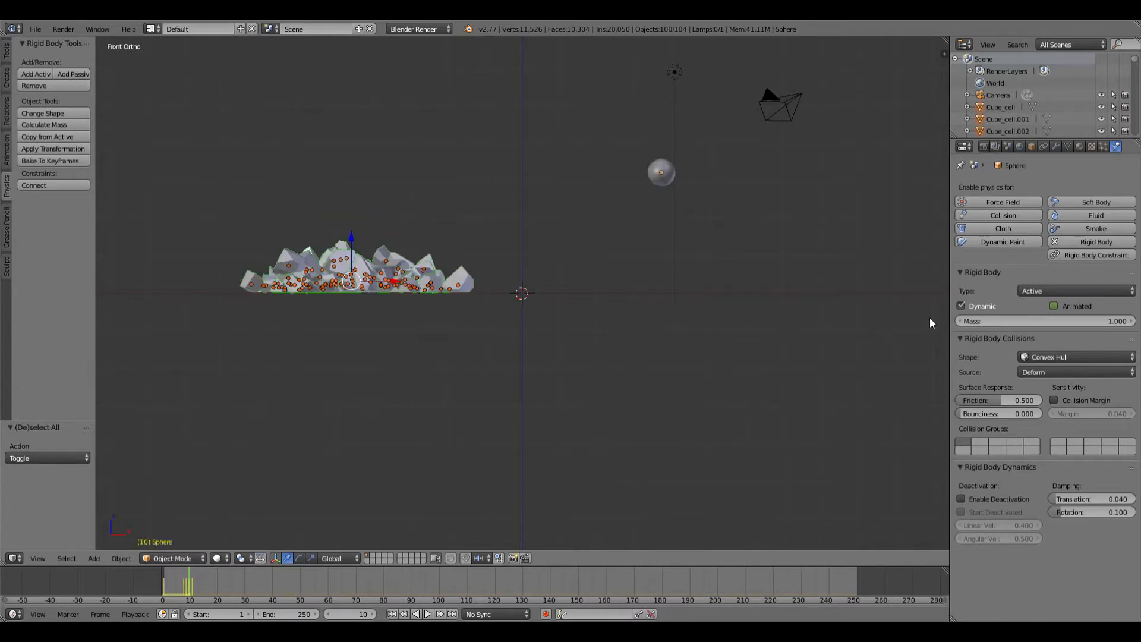
left_click(1053, 306)
- Step back to the early frames and forward to frame 9 to examine the sphere's keyframed motion
key("Left")
key("Left")
key("Left")
key("Left")
key("Left")
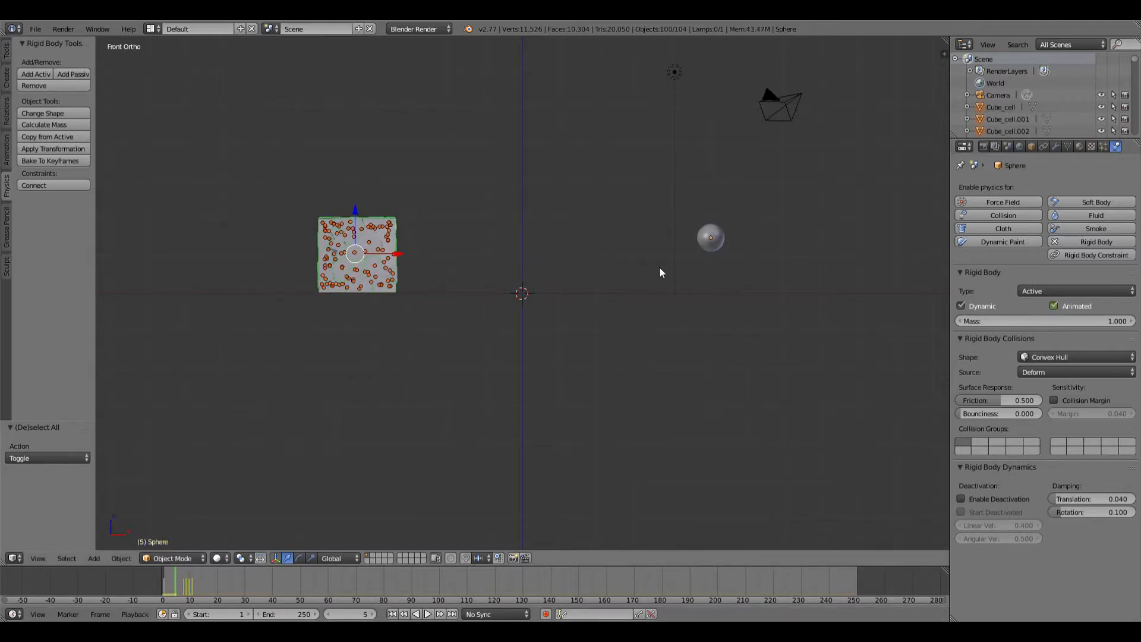
key("Left")
key("Left")
key("Right")
key("Right")
key("Right")
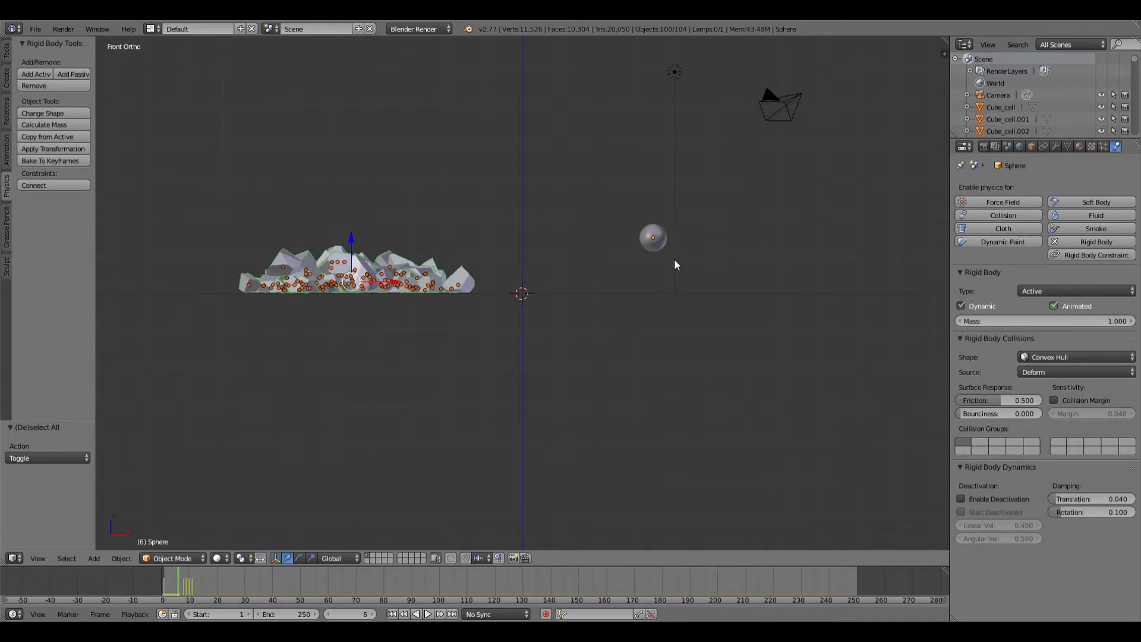
key("Right")
key("Right")
key("Right")
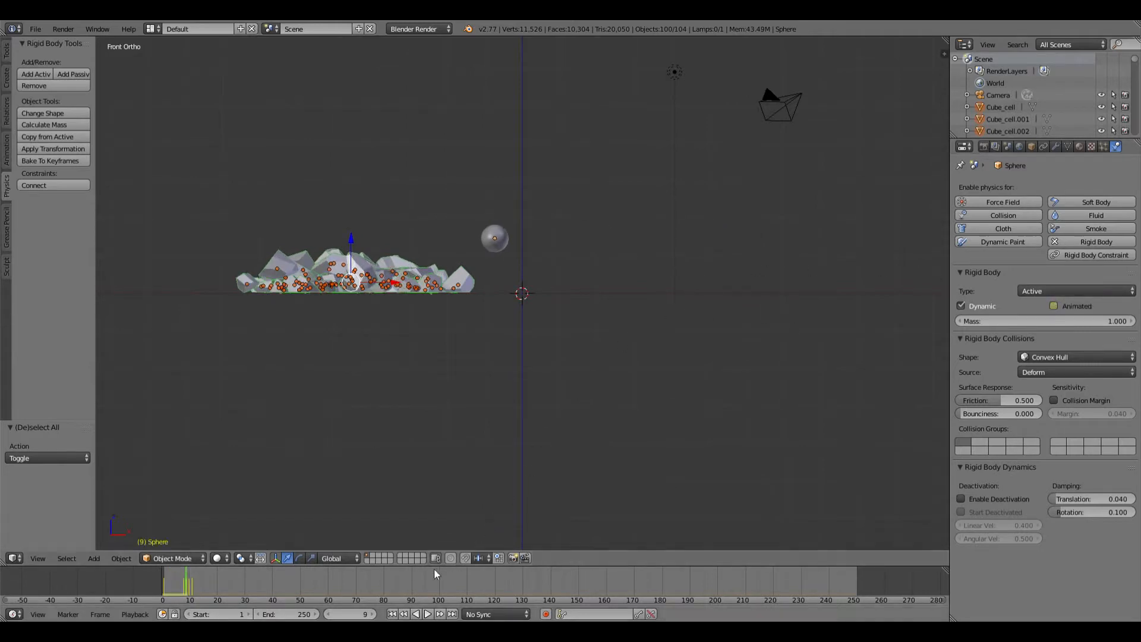
- Play the simulation from frame 1 twice, selecting the sphere between the two runs
left_click(392, 614)
left_click(427, 614)
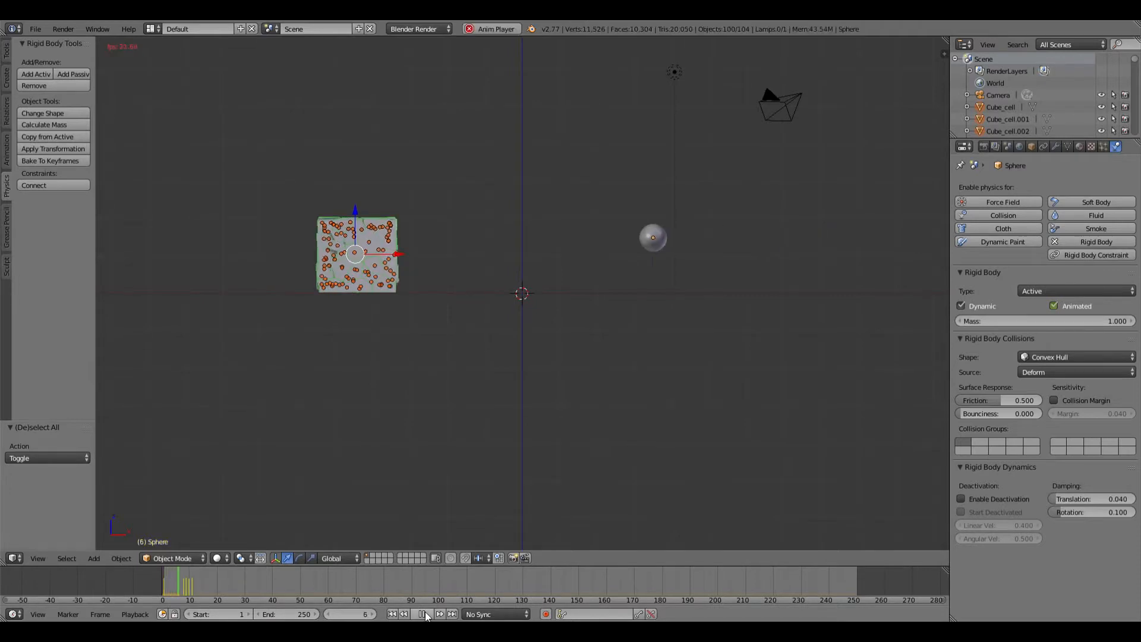
left_click(426, 615)
right_click(541, 238)
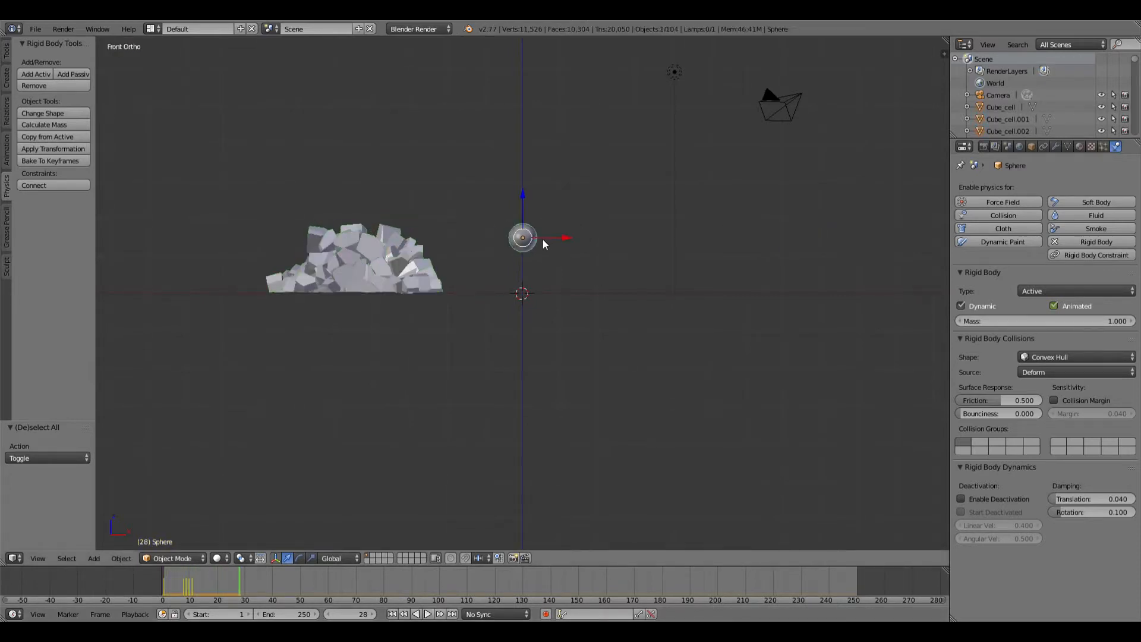
left_click(392, 614)
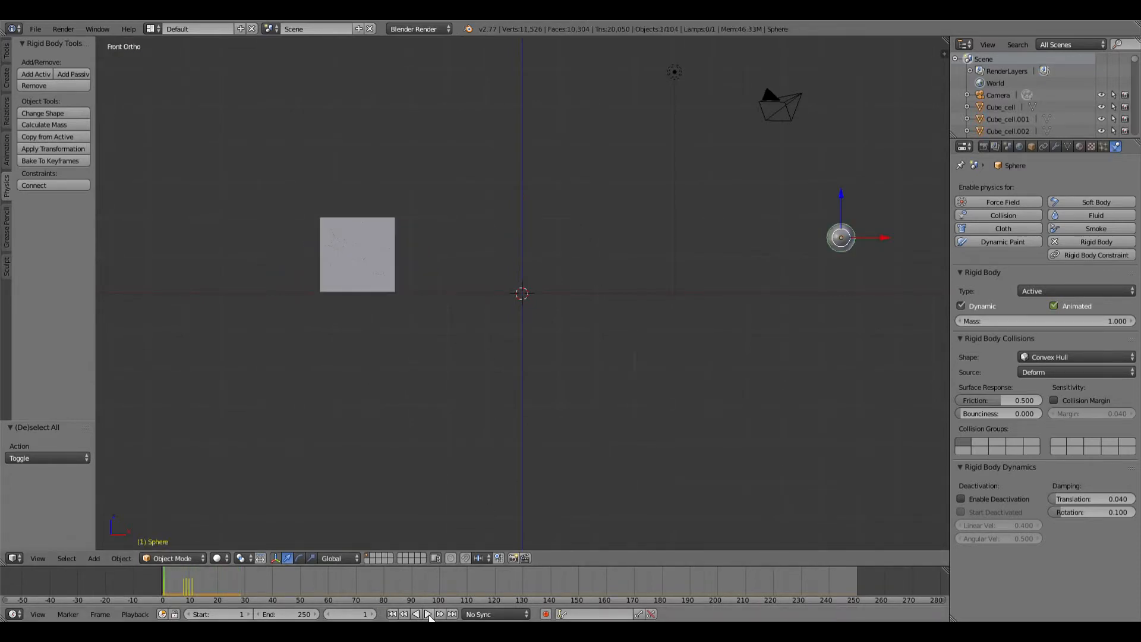
left_click(427, 613)
left_click(426, 614)
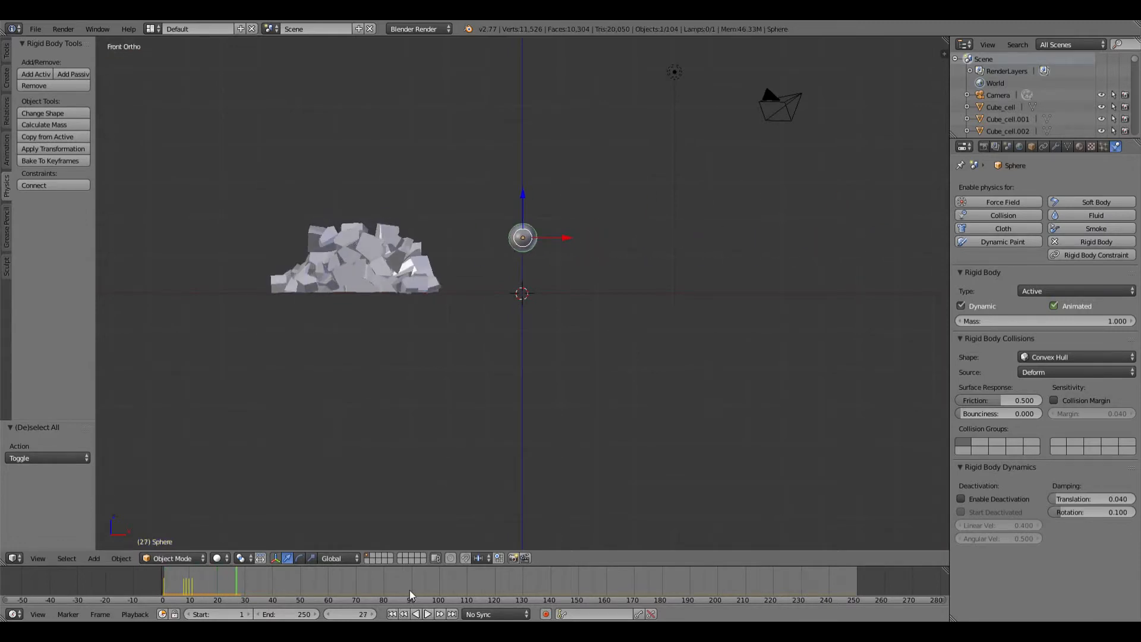
- Keyframe the sphere's Animated option as disabled at frame 12
left_click_drag(261, 582, 196, 593)
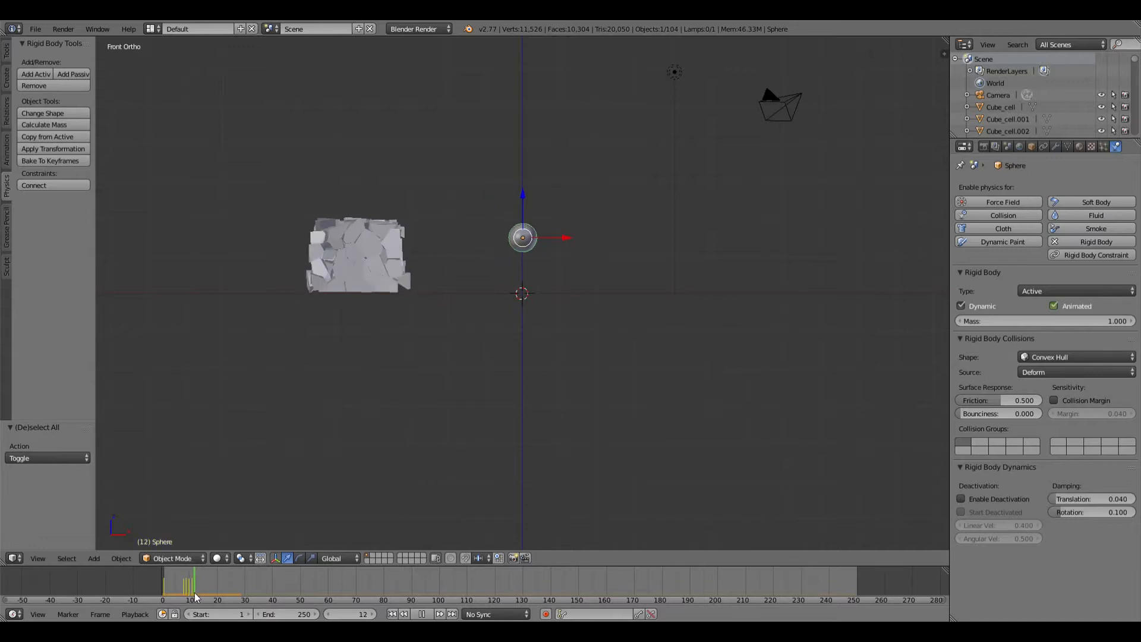
left_click(1052, 306)
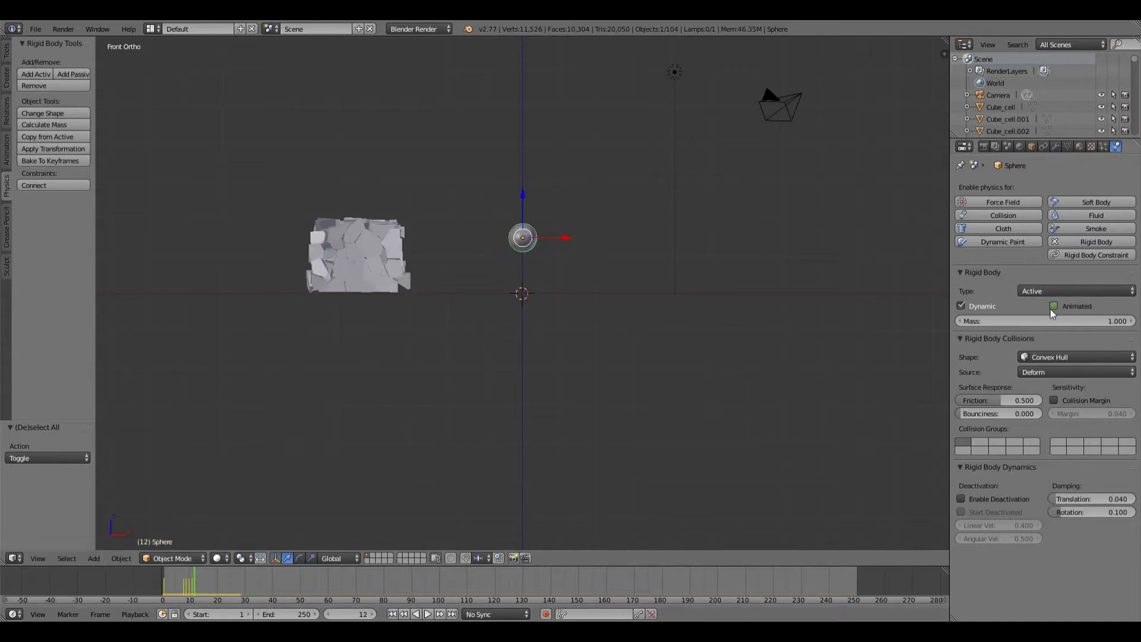
key("i")
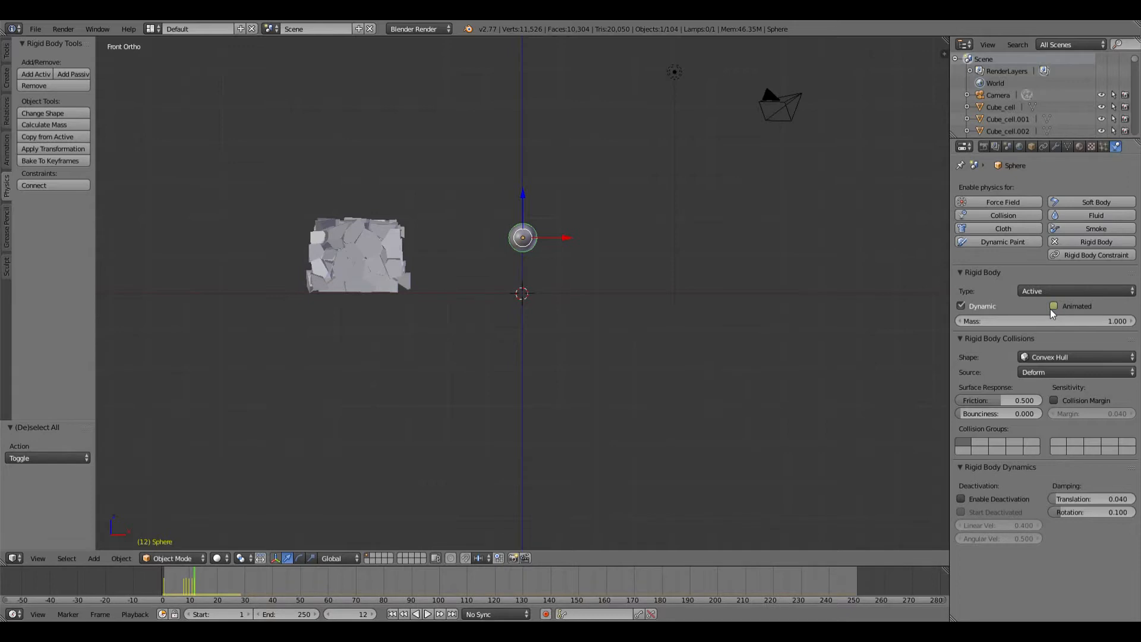
- Play the simulation from the start, rewind to frame 1, and play it again up to frame 6 to check the sphere's flight
left_click(392, 614)
left_click(427, 613)
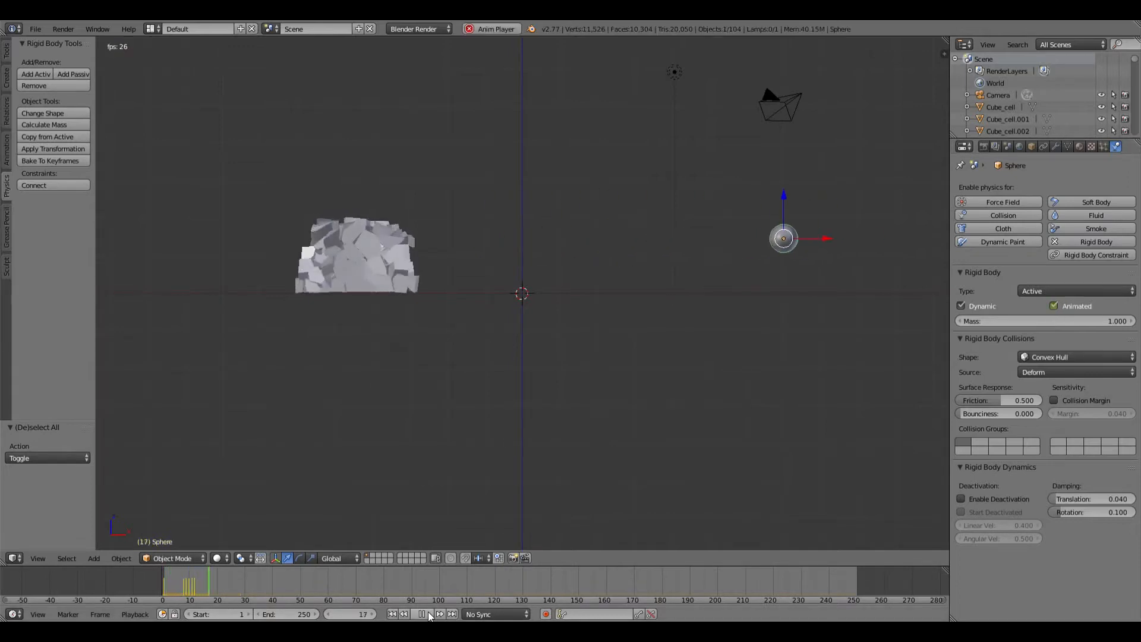
left_click(428, 614)
left_click(392, 613)
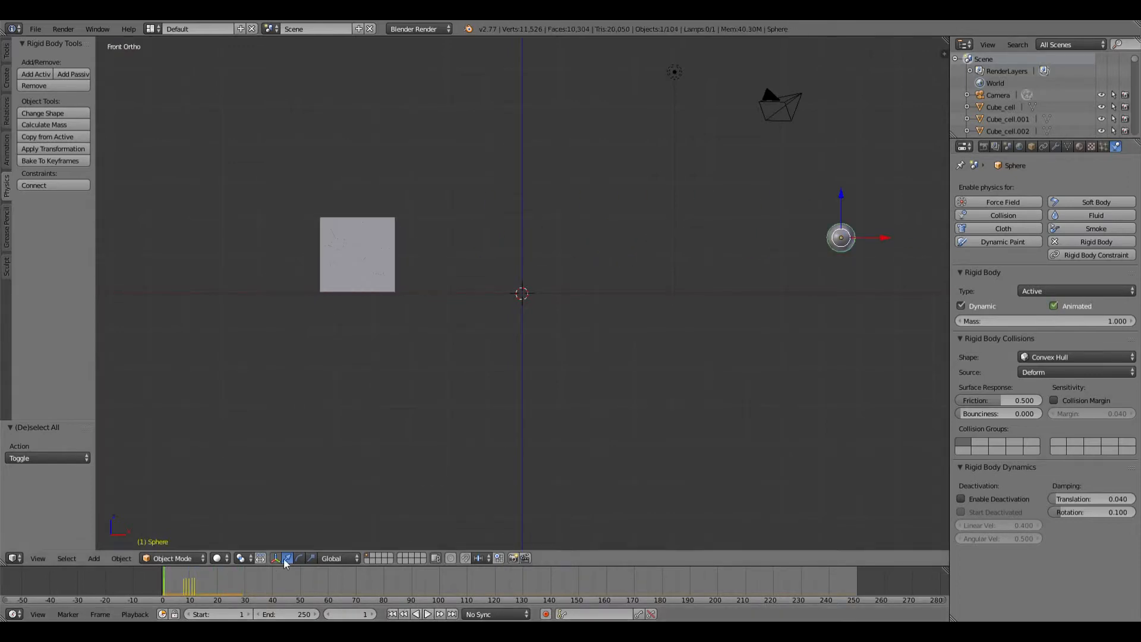
key("alt+a")
key("alt+a")
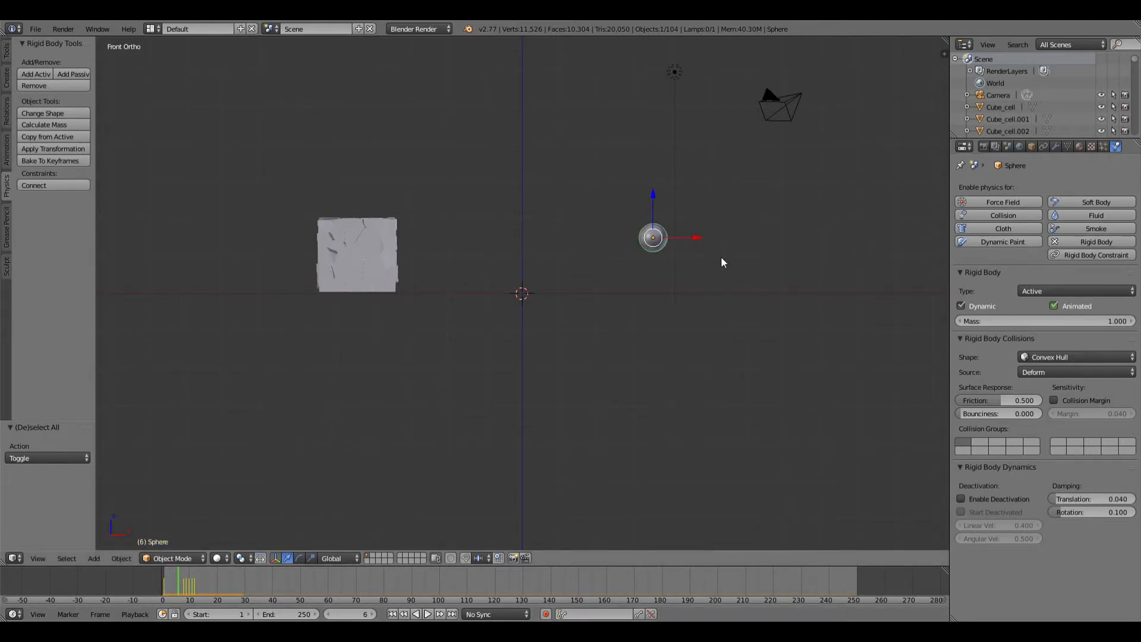
- Keyframe the sphere's Animated option as disabled at frames 11 and 12
key("Right")
key("Right")
key("Right")
key("Right")
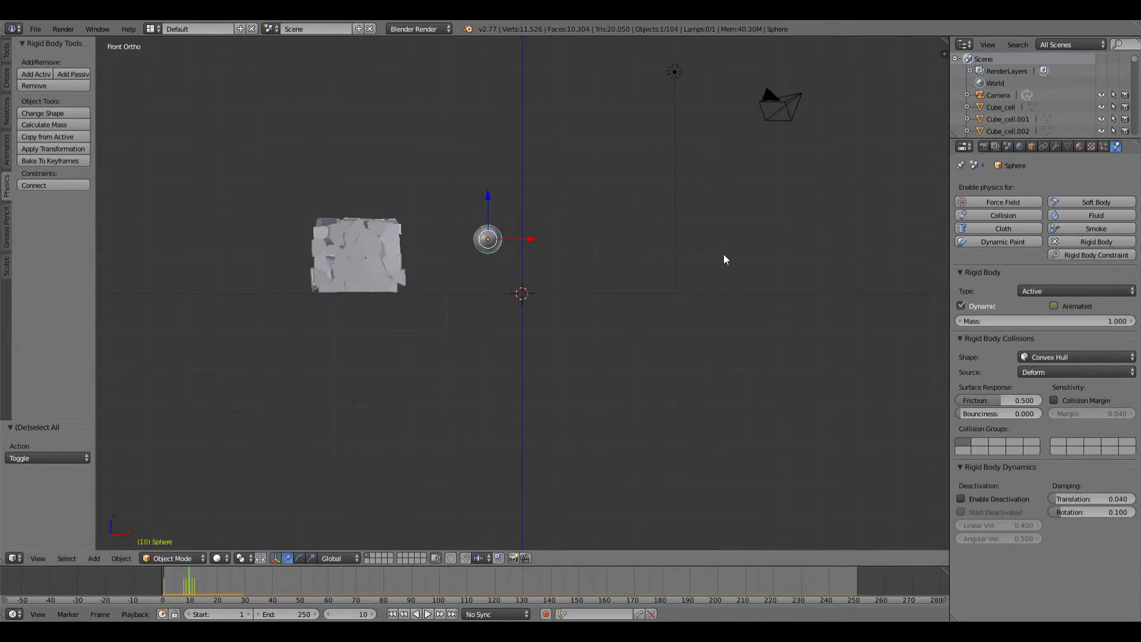
key("Right")
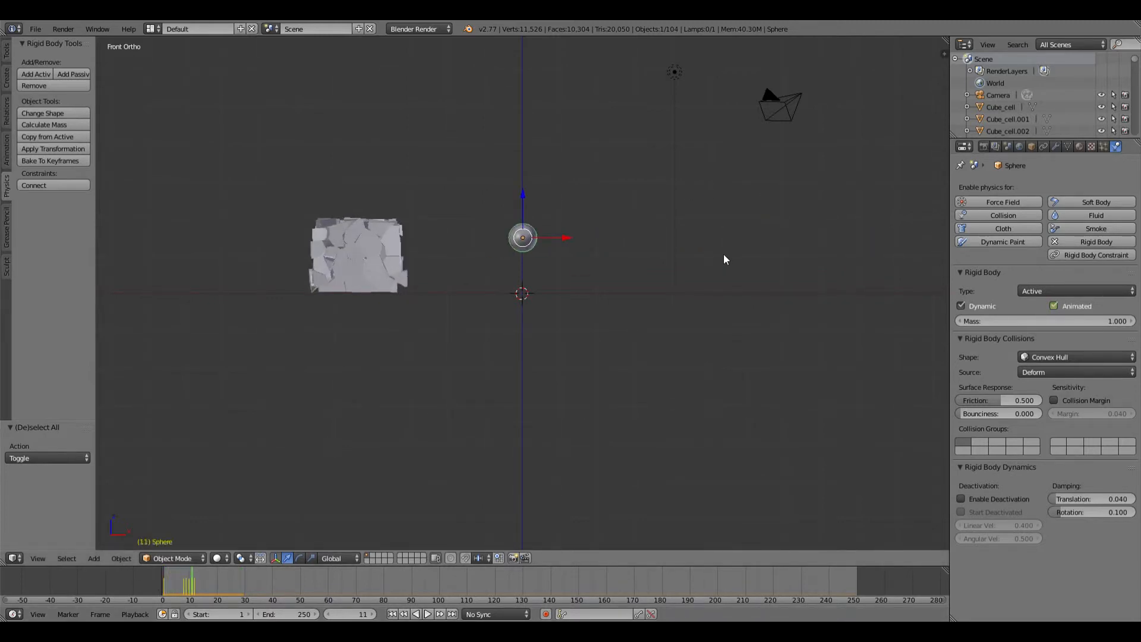
left_click(1054, 306)
key("Right")
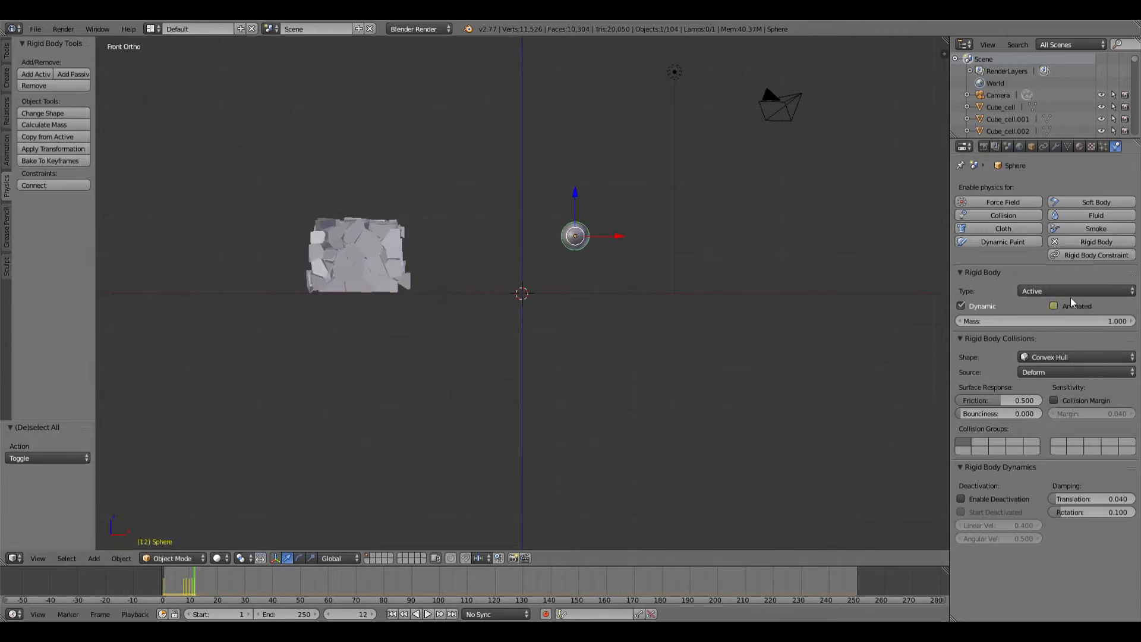
left_click(1054, 306)
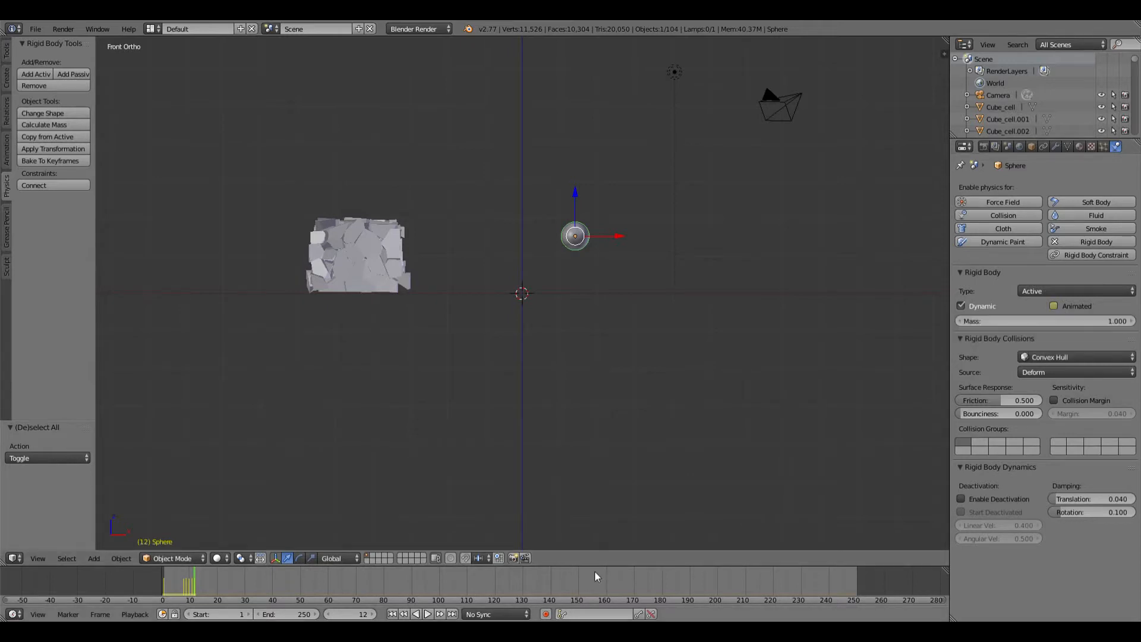
- Play the simulation from frame 1 to check the sphere's impact on the cube, and rewind
left_click(392, 614)
left_click(428, 614)
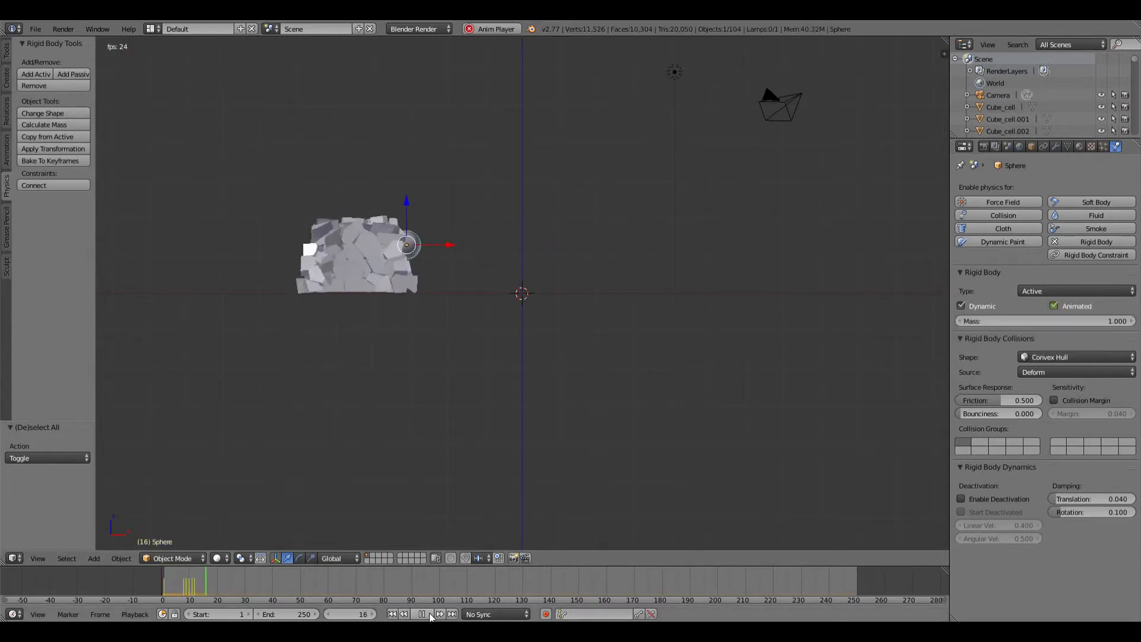
left_click(392, 614)
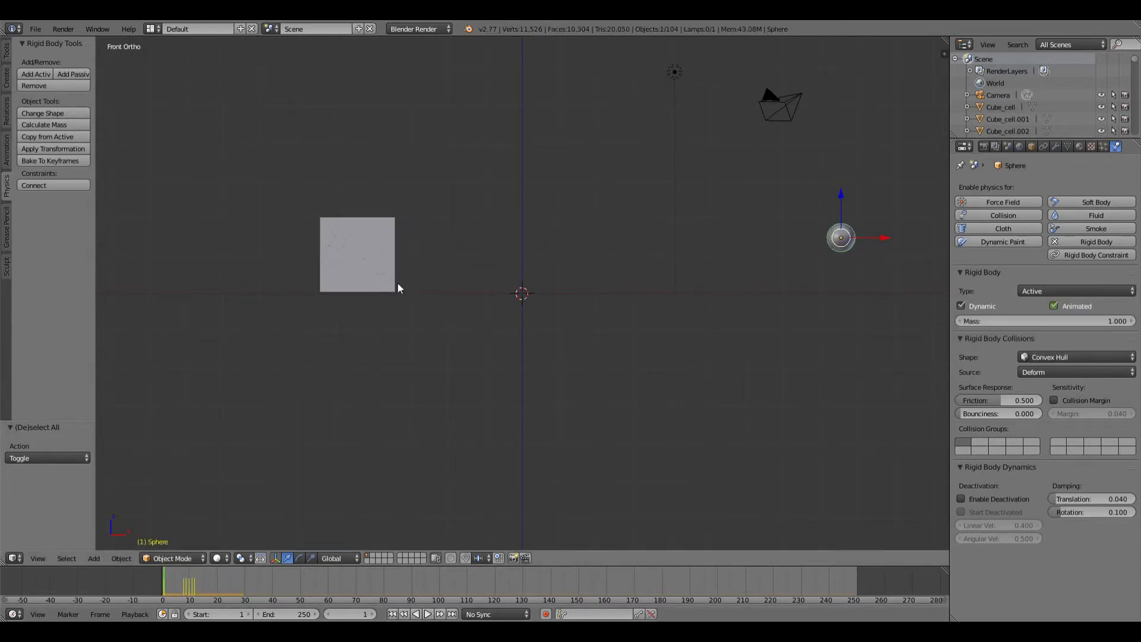
- Keyframe the Animated option of the fragment at the cube's upper corner nearest the sphere as enabled at frame 11 and disabled at frame 12
right_click(397, 221)
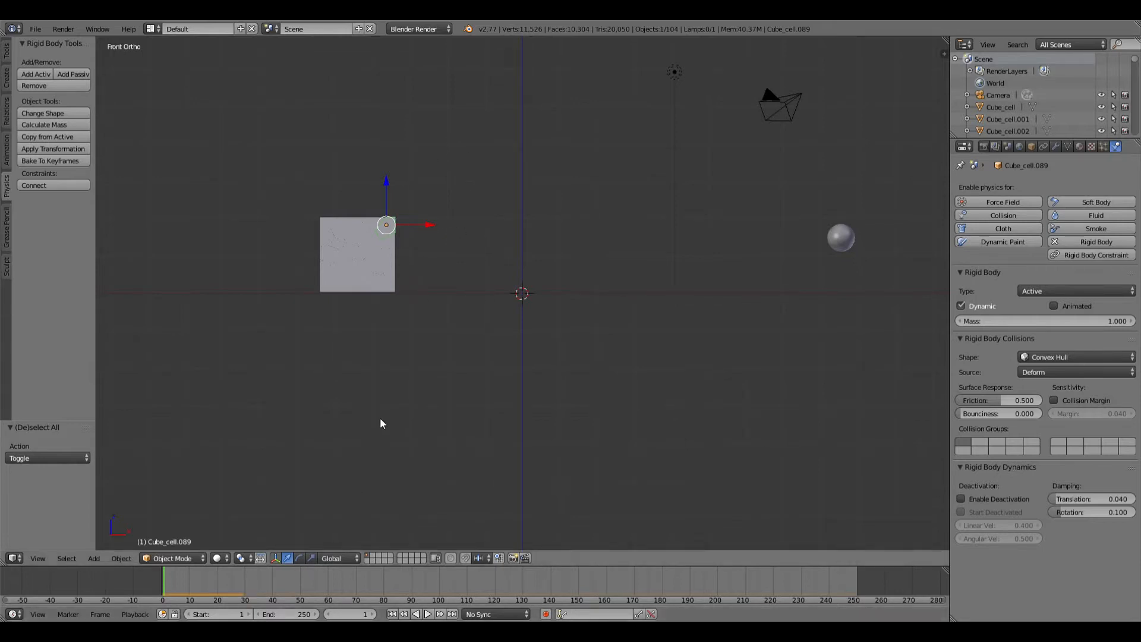
key("alt+a")
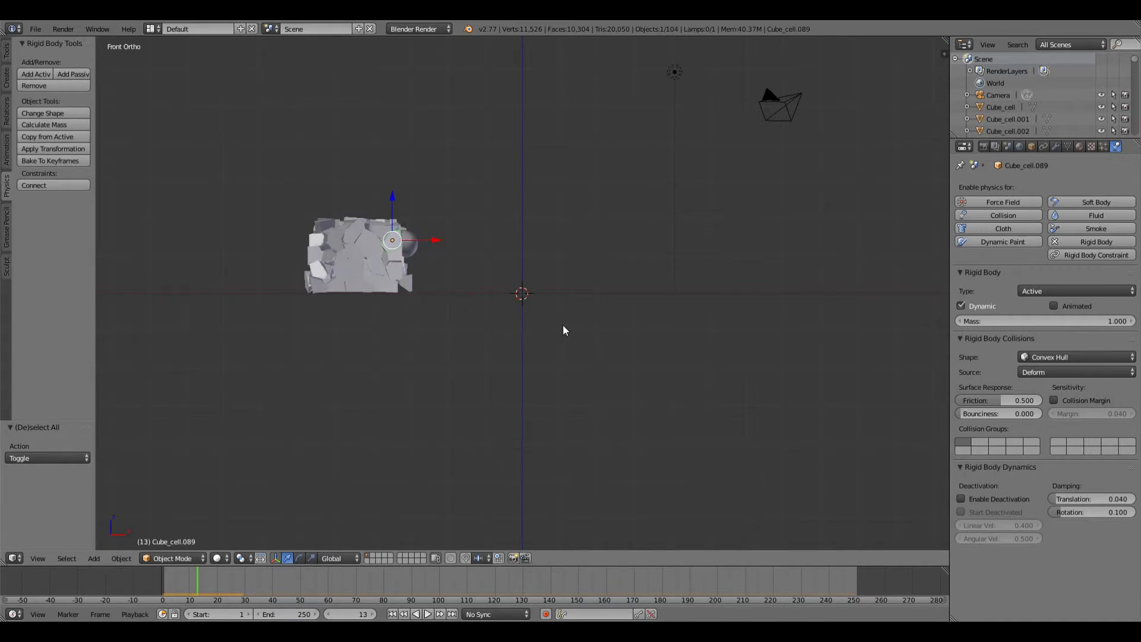
key("Left")
key("Left")
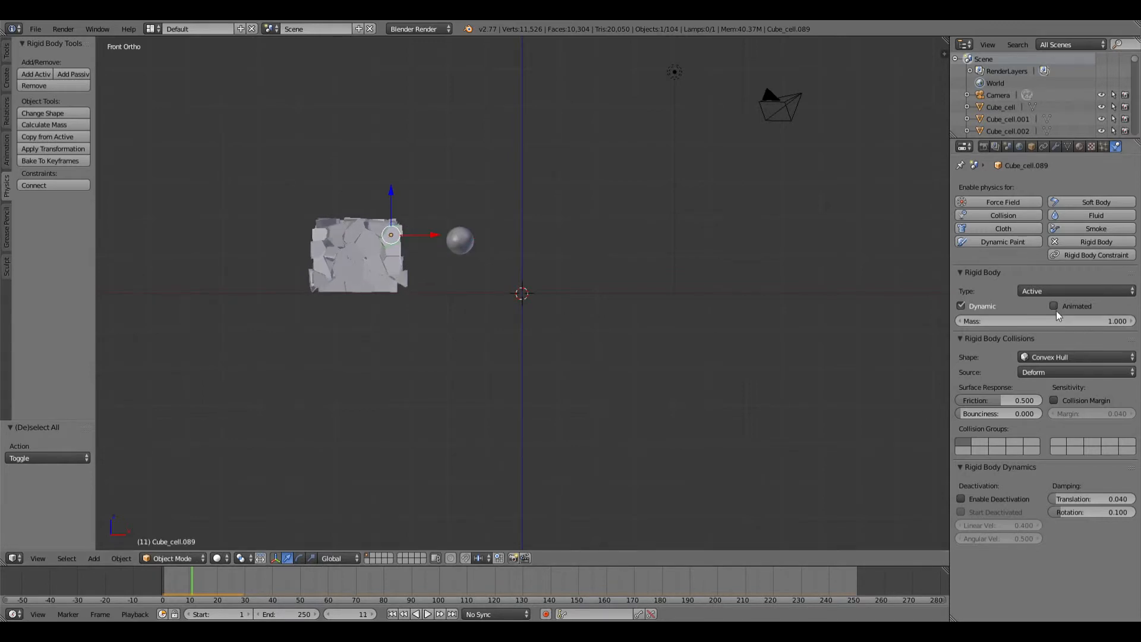
key("i")
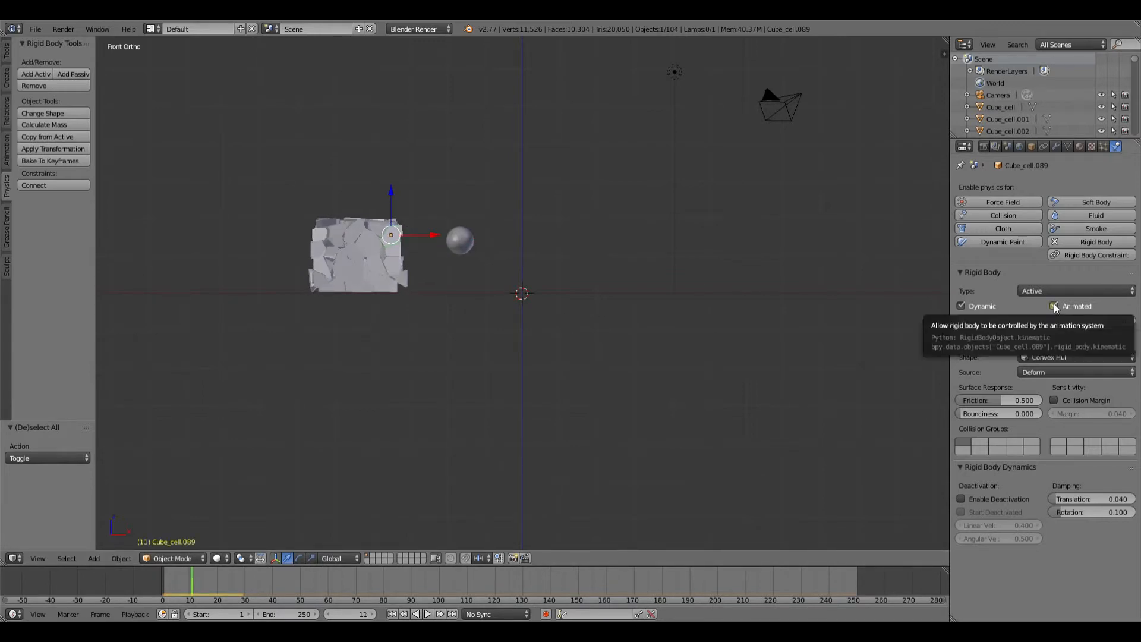
key("Right")
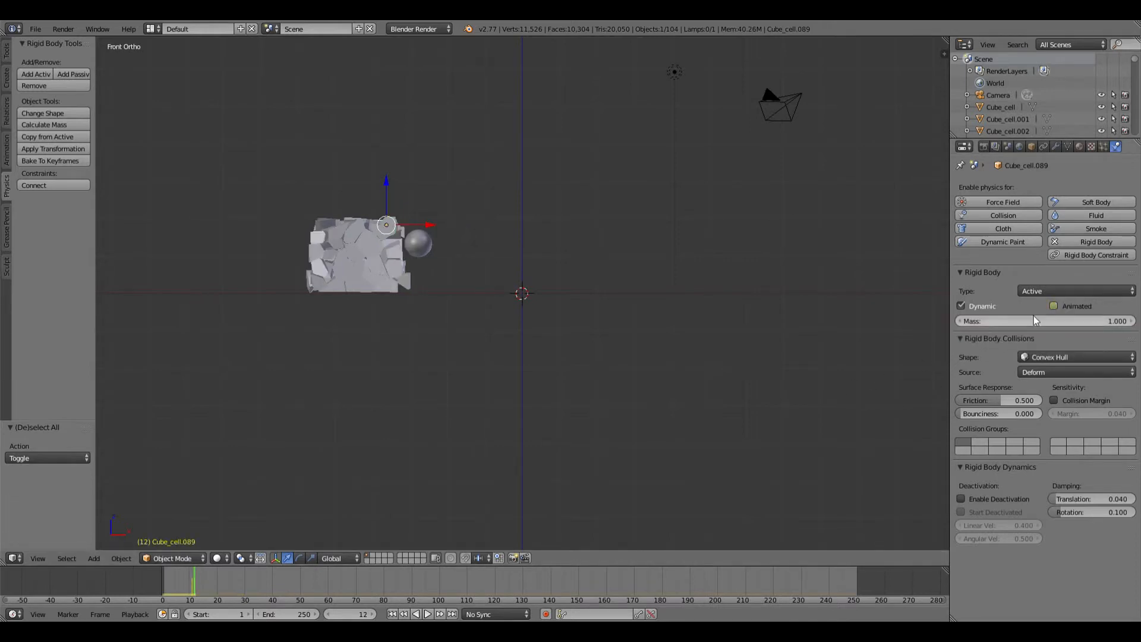
- Replay the simulation from frame 1 to check how the keyframed fragment behaves, and return to frame 1
key("Left")
key("alt+a")
key("Escape")
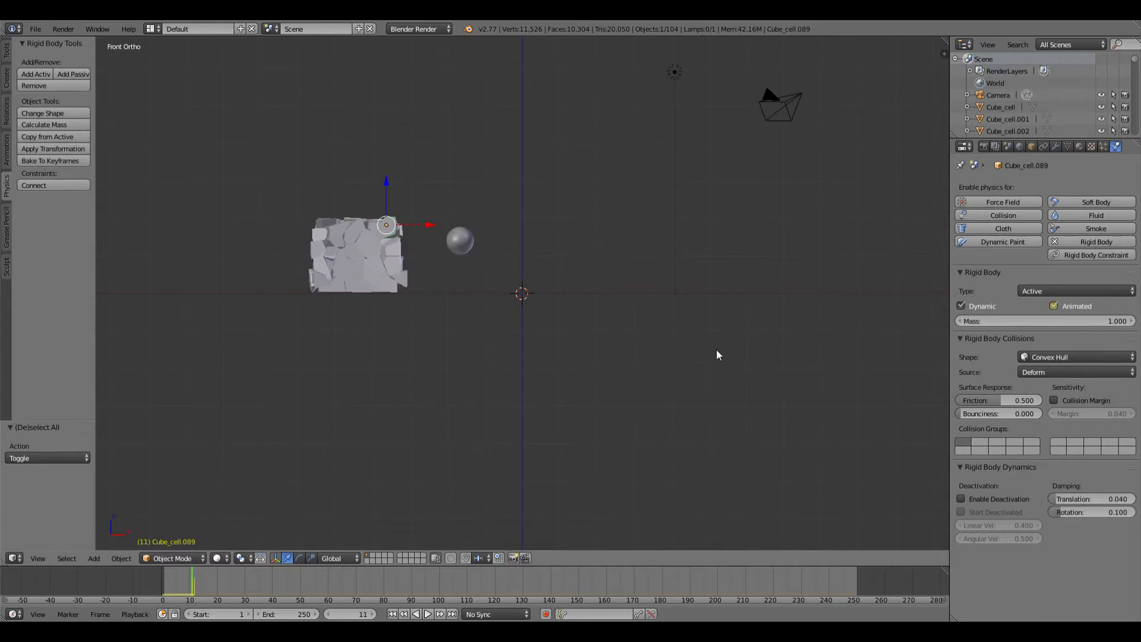
left_click(394, 614)
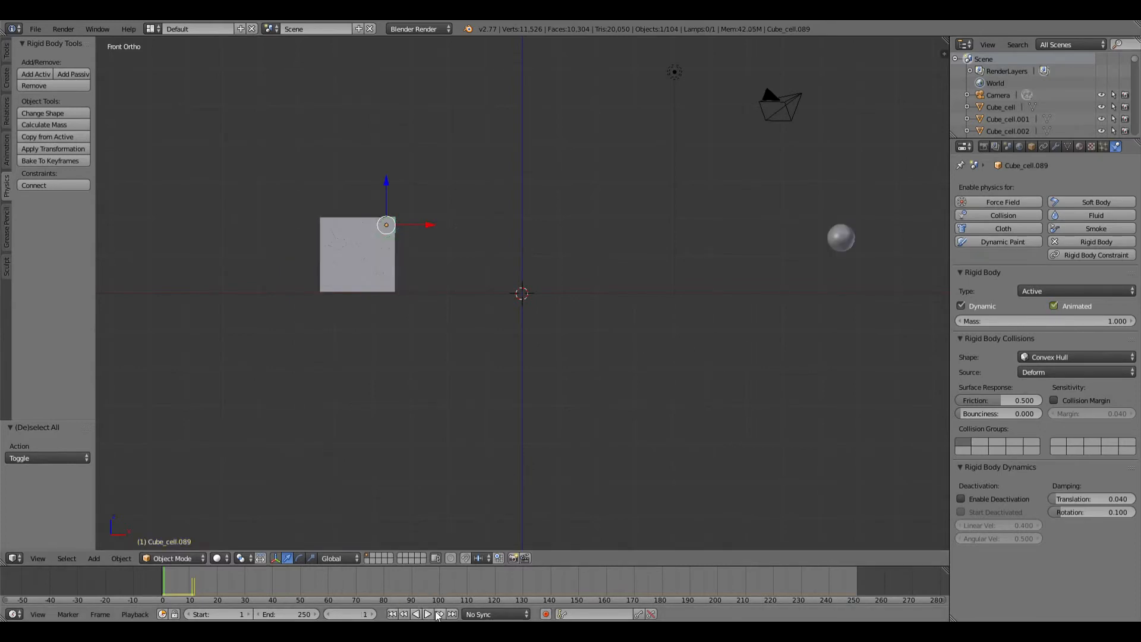
left_click(429, 614)
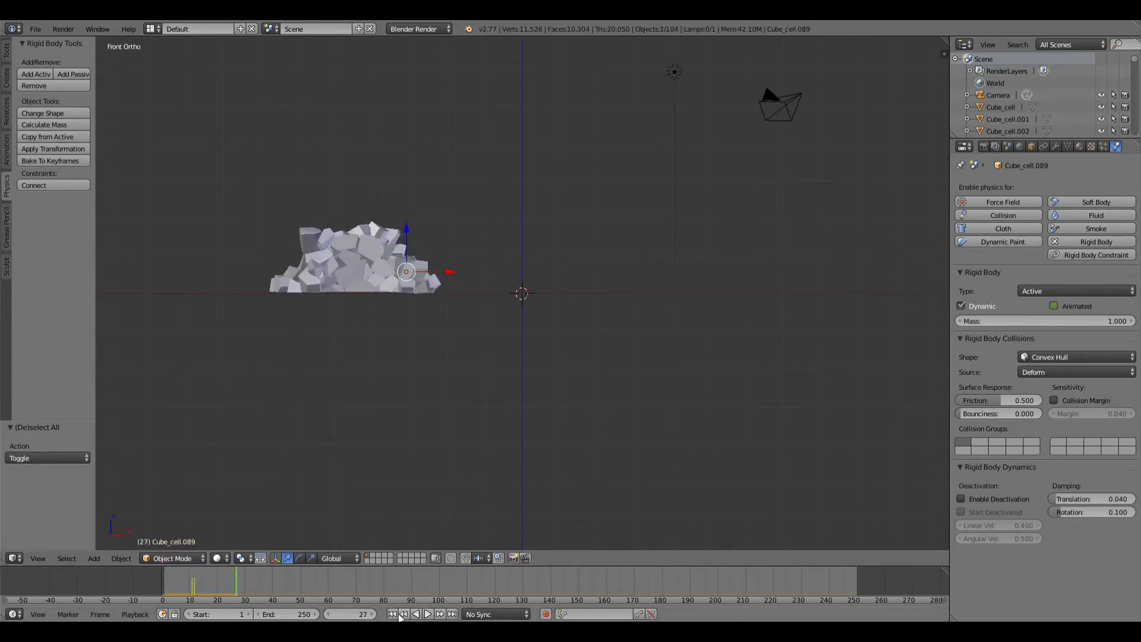
key("Escape")
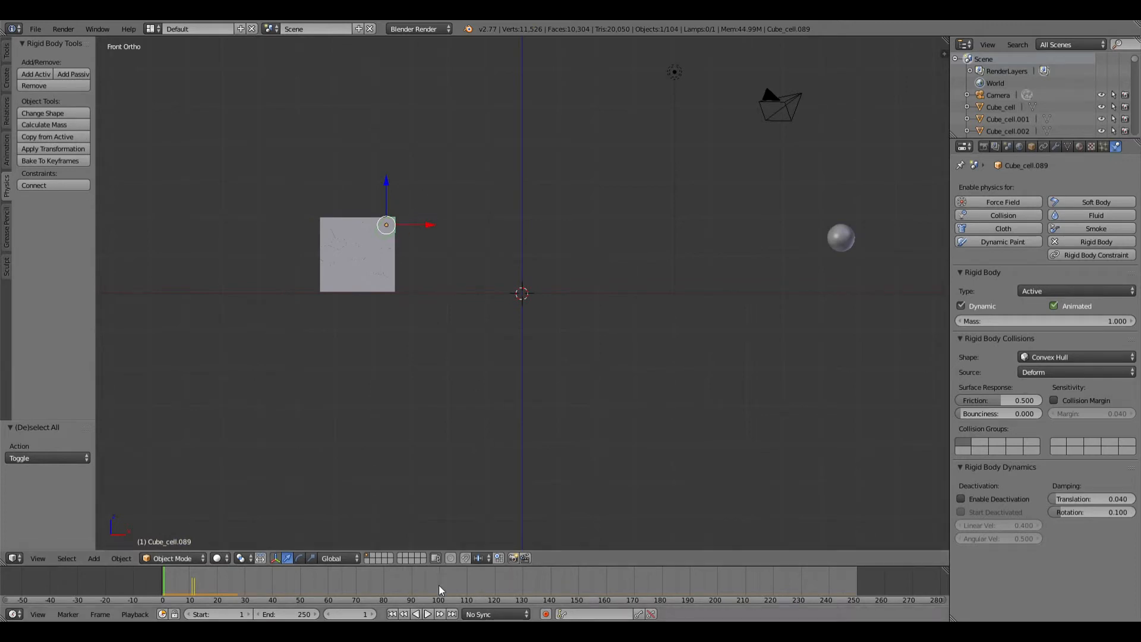
left_click(428, 613)
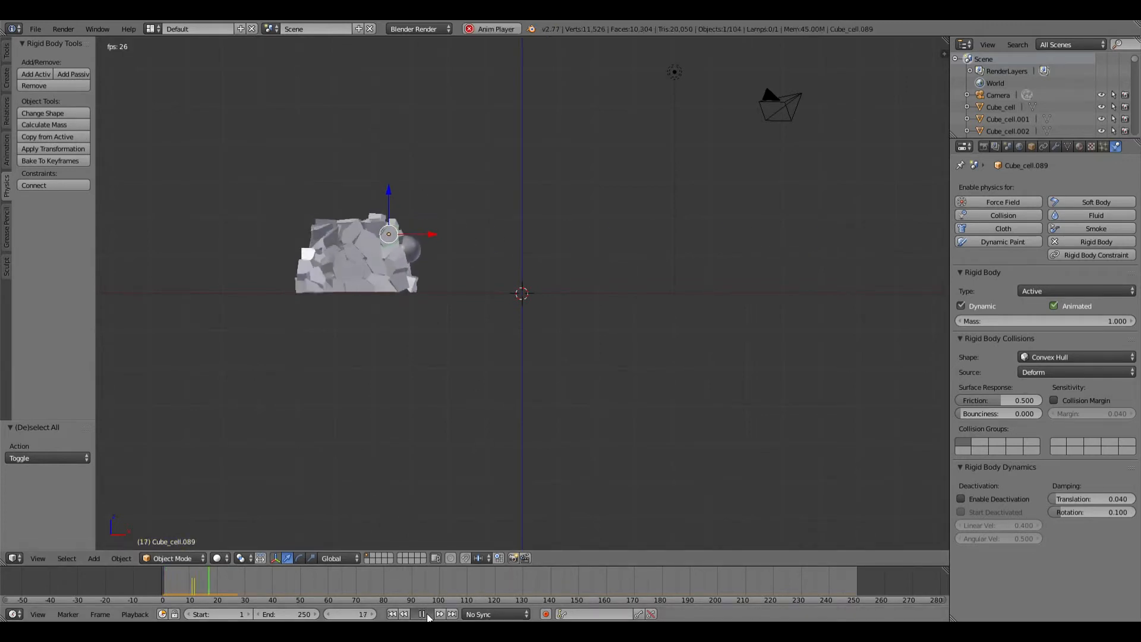
left_click(425, 614)
left_click(392, 614)
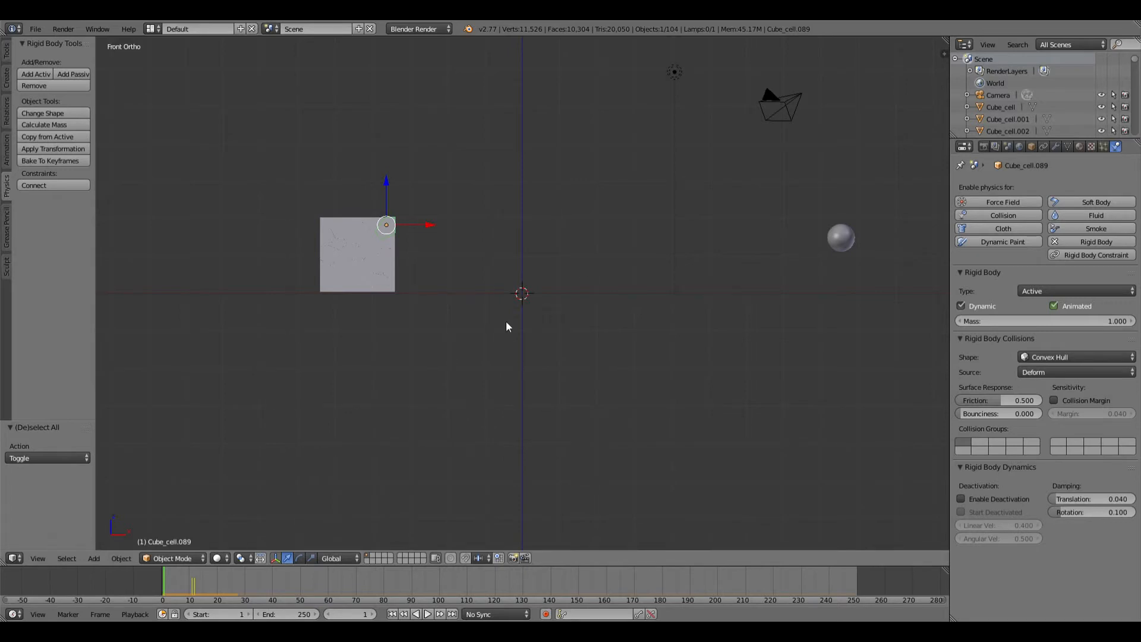
- Select all fragments of the cube and link the keyframed fragment's Animation Data to them
key("b")
left_click_drag(401, 208, 305, 291)
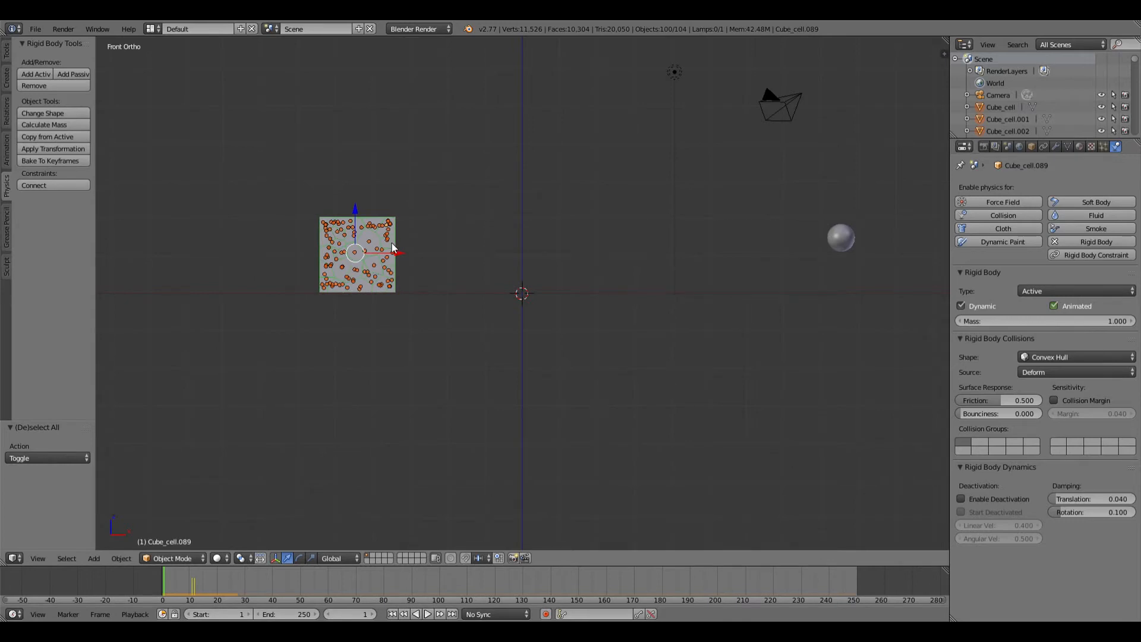
key("ctrl+l")
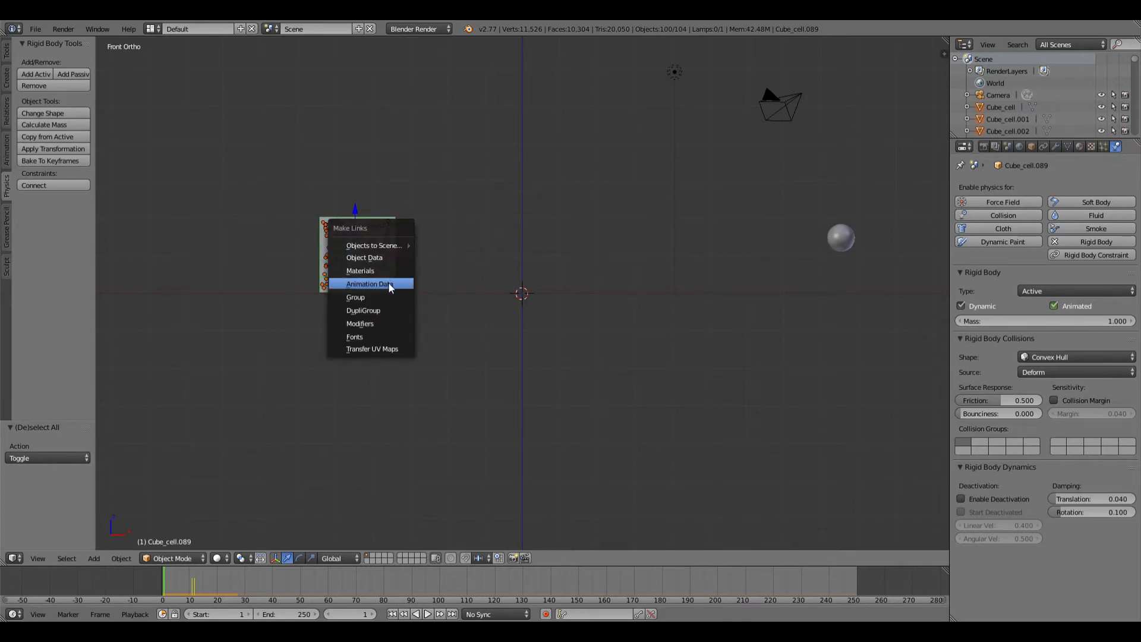
left_click(387, 282)
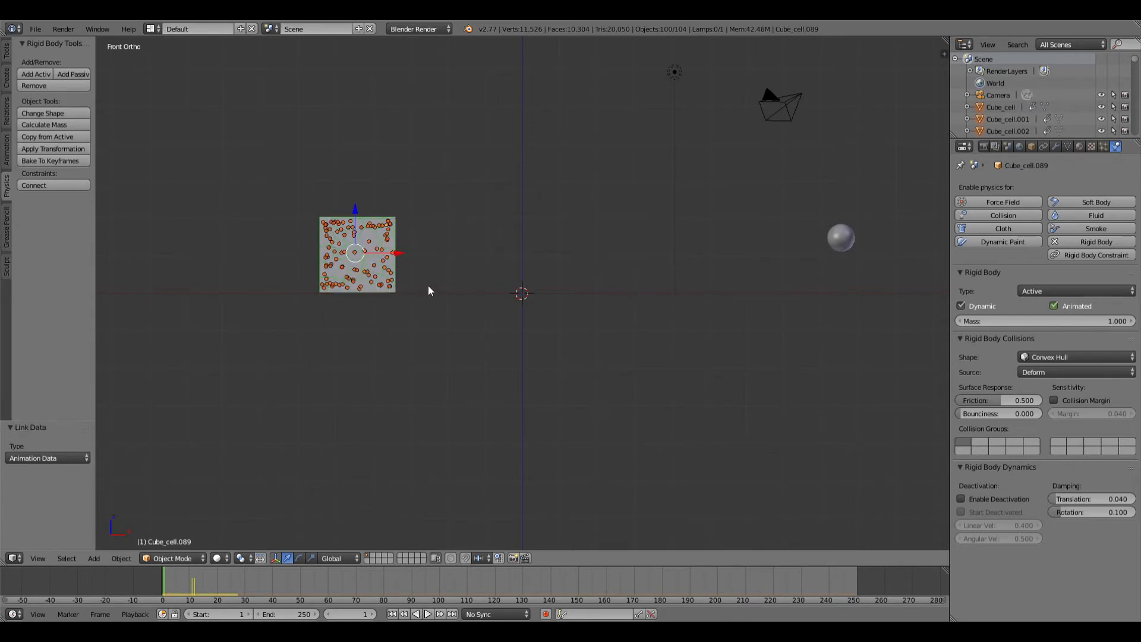
- Check another fragment around frames 11 and 12, and replay the whole simulation from frame 1 with everything deselected
right_click(372, 266)
key("alt+a")
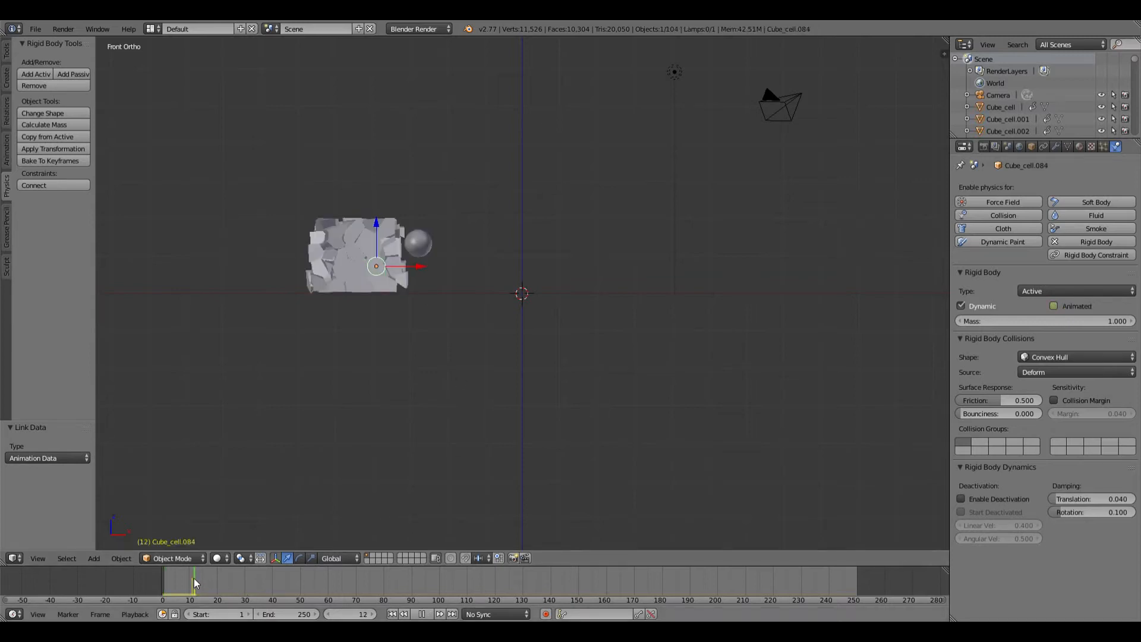
left_click_drag(197, 579, 193, 577)
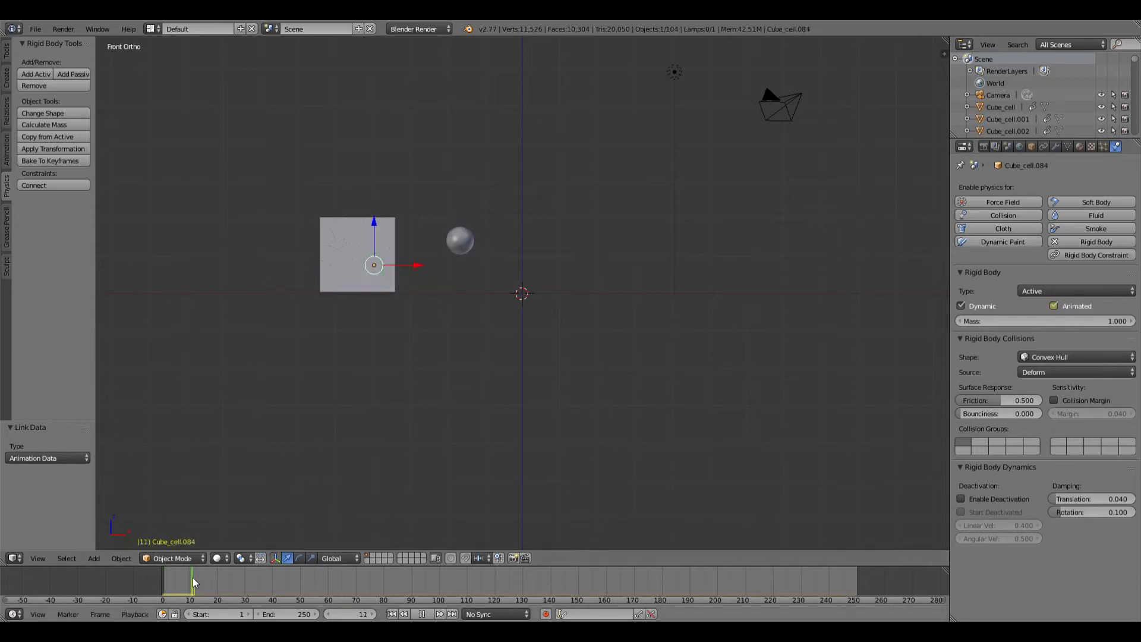
key("alt+a")
left_click(394, 614)
key("a")
left_click(420, 614)
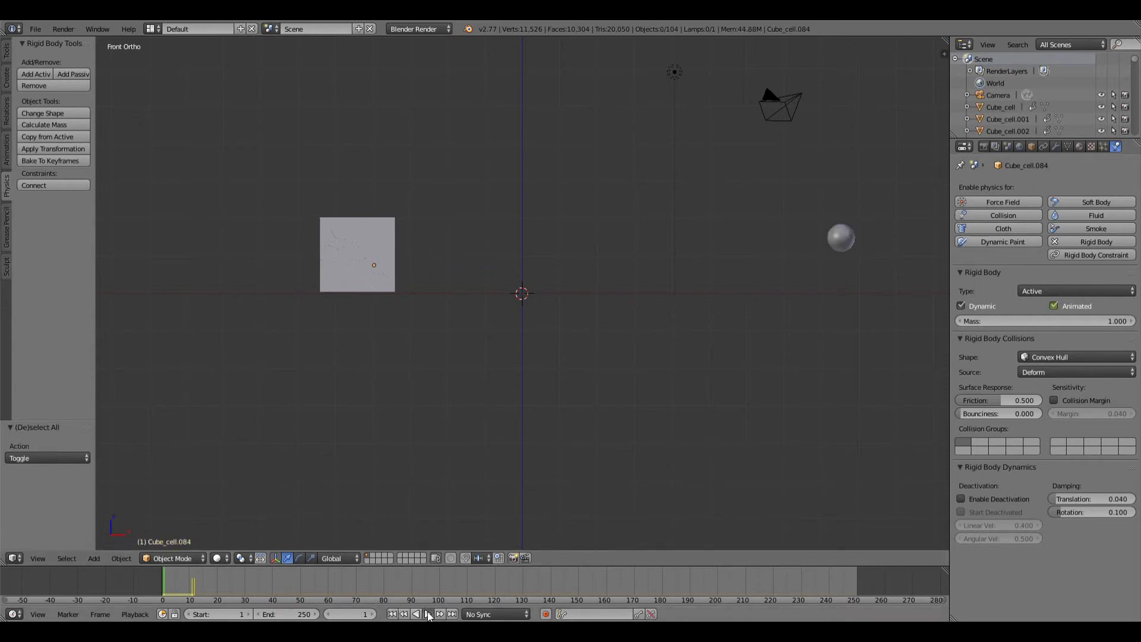
left_click(419, 614)
left_click(395, 614)
- Lock the camera to the view and frame the fractured cube close up in the middle of the camera view
middle_click_drag(470, 440, 508, 390)
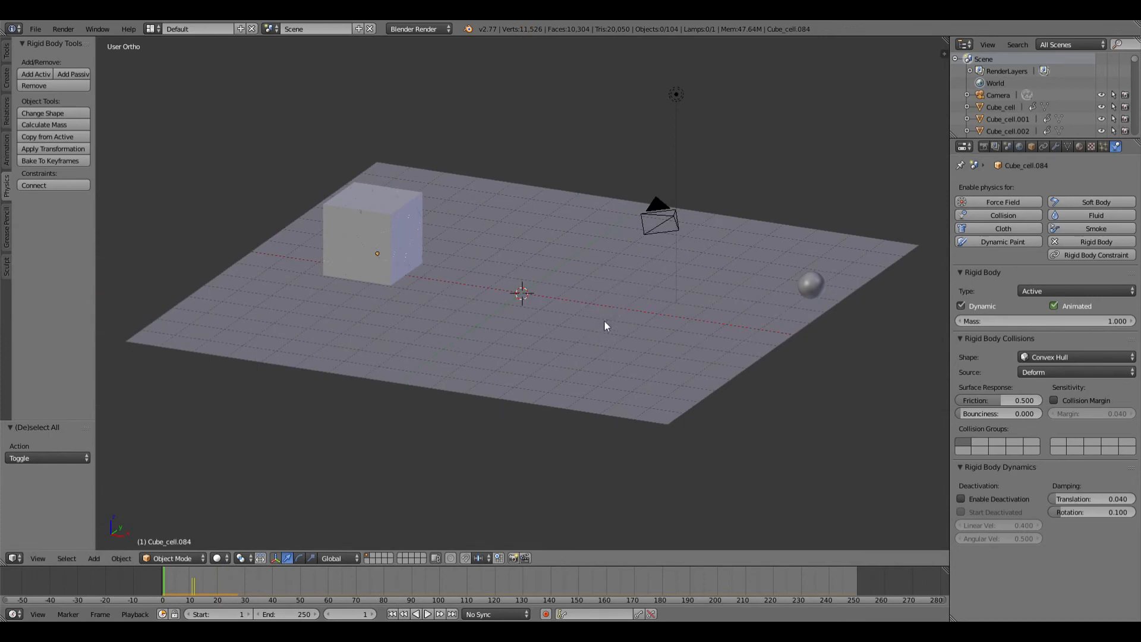
key("KP_0")
scroll(555, 270, "up", 1)
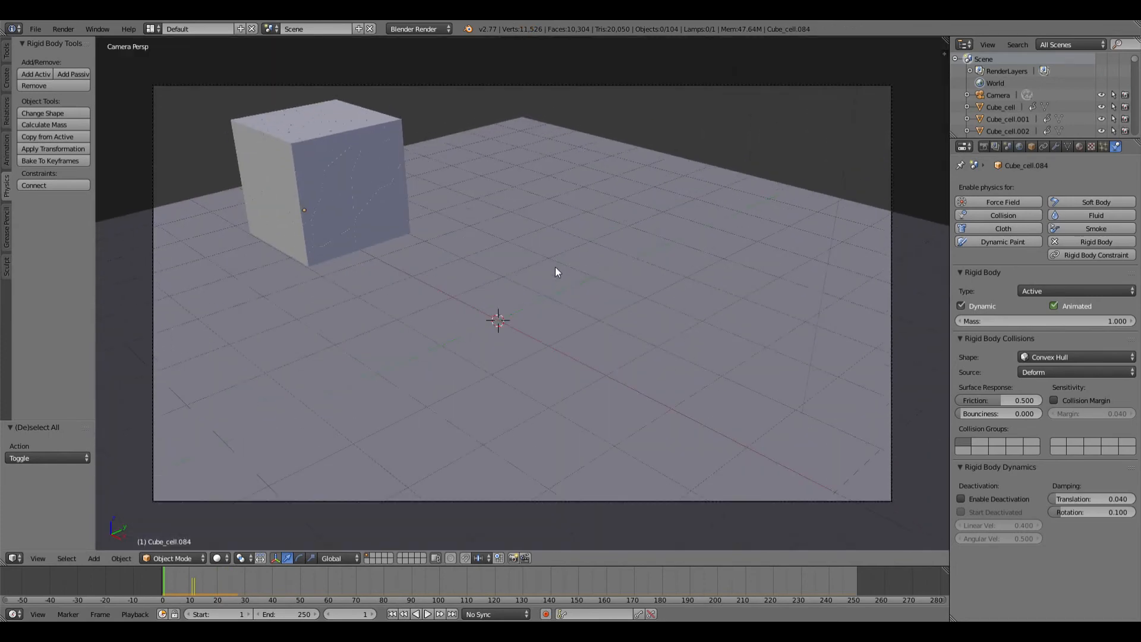
key("n")
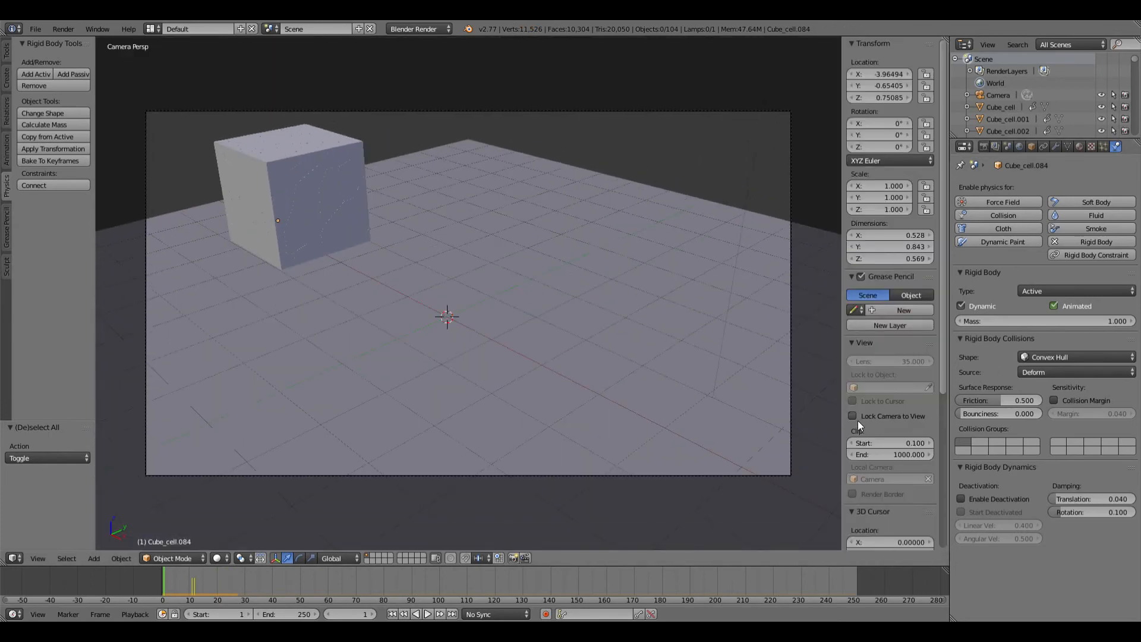
left_click(854, 417)
key("n")
middle_click_drag(506, 299, 730, 394, "shift")
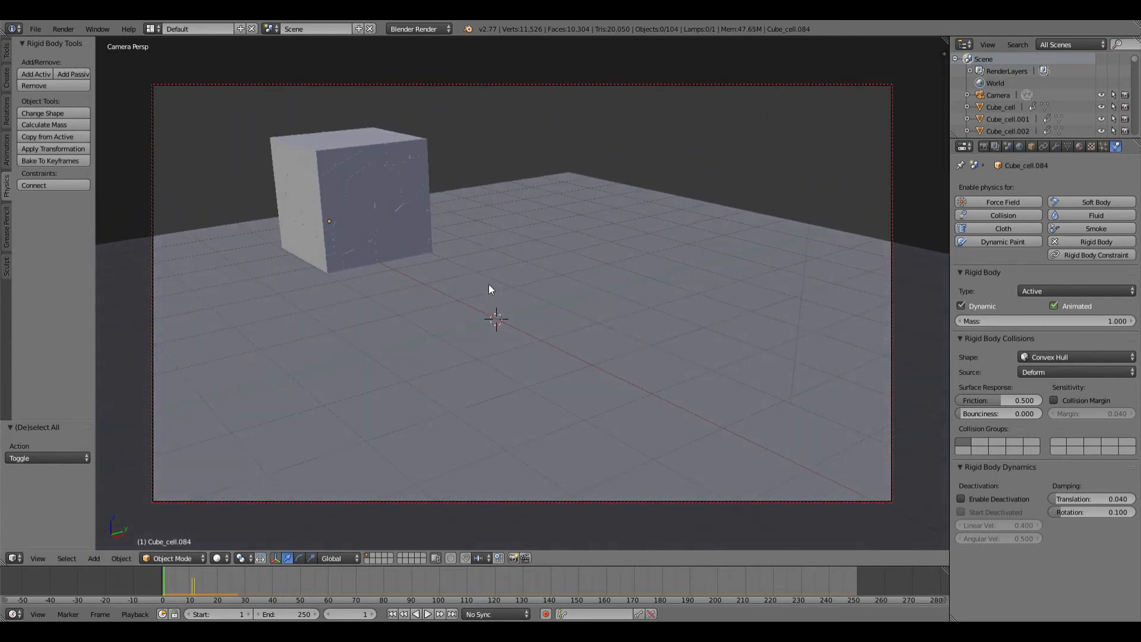
scroll(722, 392, "up", 3)
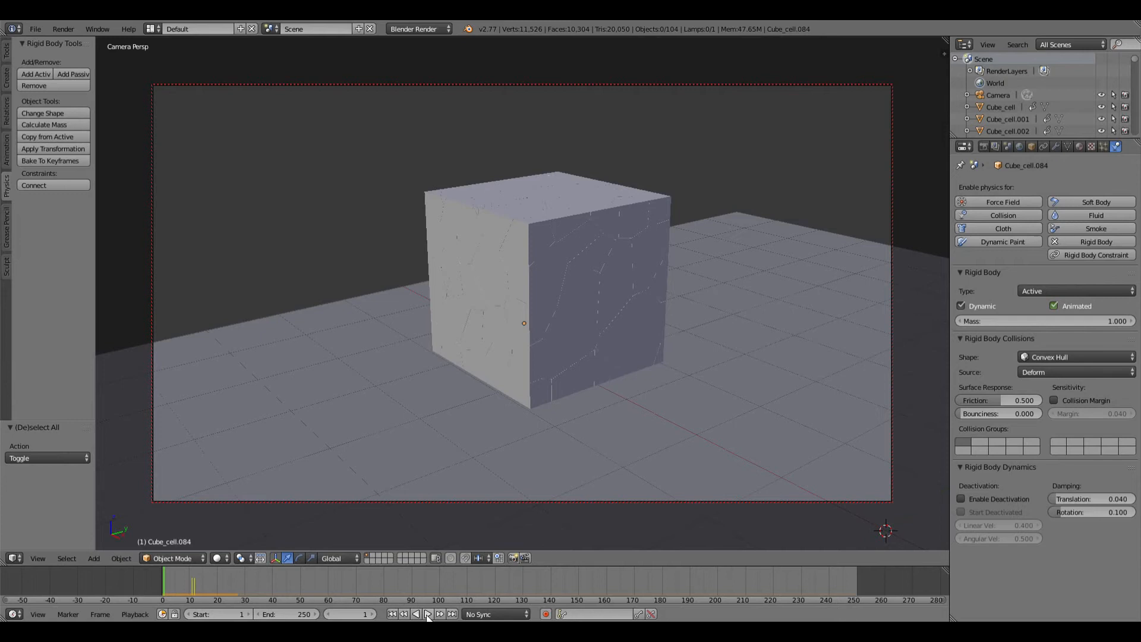
- Play the simulation through the camera and slightly readjust the camera's angle on the cube
left_click(427, 614)
left_click(393, 614)
middle_click_drag(846, 343, 852, 348)
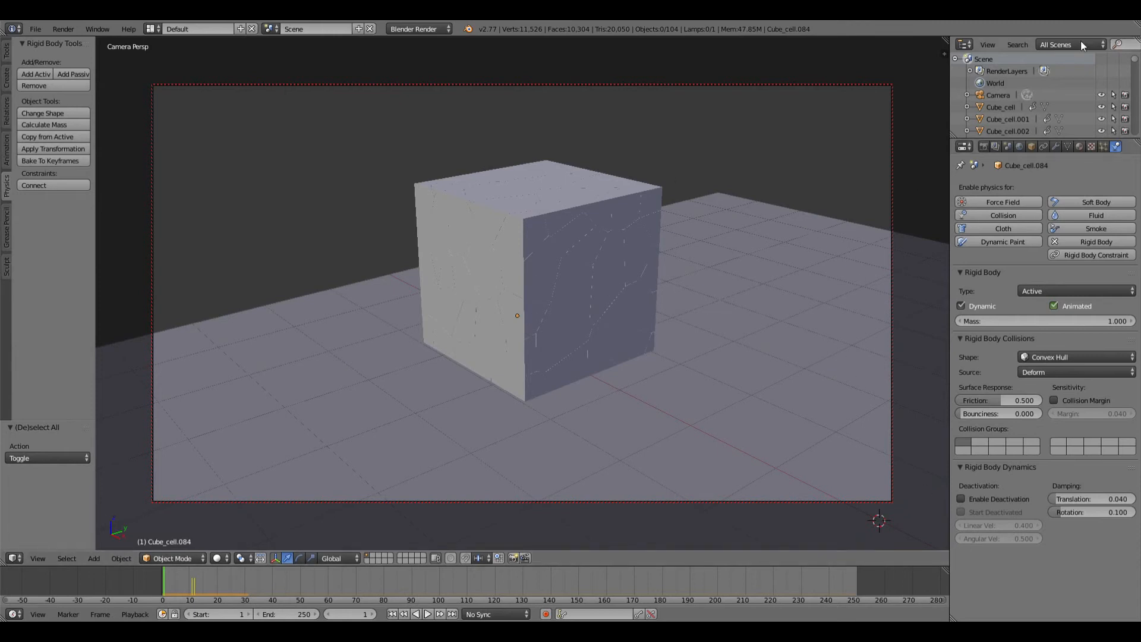
- Look through the outliner's list of cube fragments and replay the simulation in the camera view
scroll(1007, 127, "down", 15)
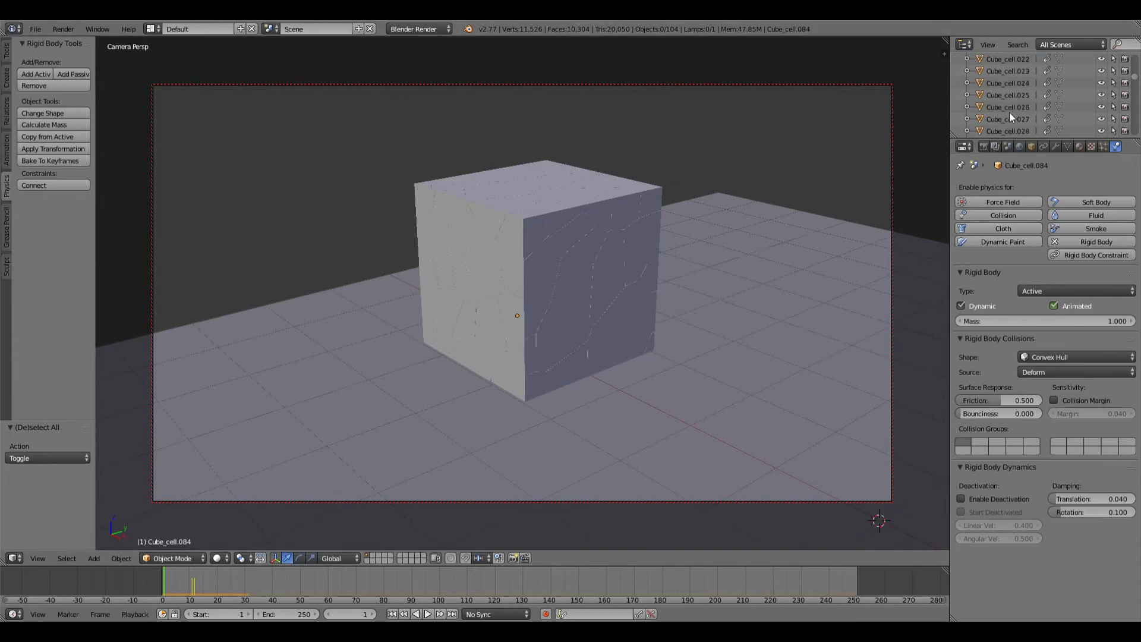
scroll(1008, 105, "down", 10)
scroll(1135, 77, "up", 10)
scroll(1136, 77, "up", 15)
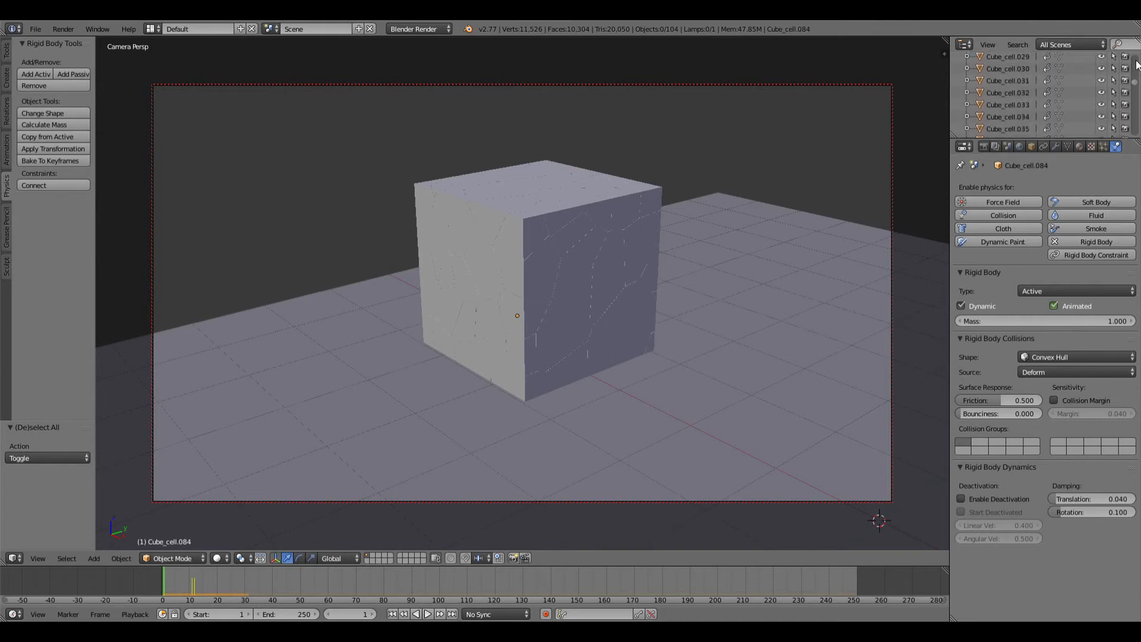
scroll(1135, 62, "down", 2)
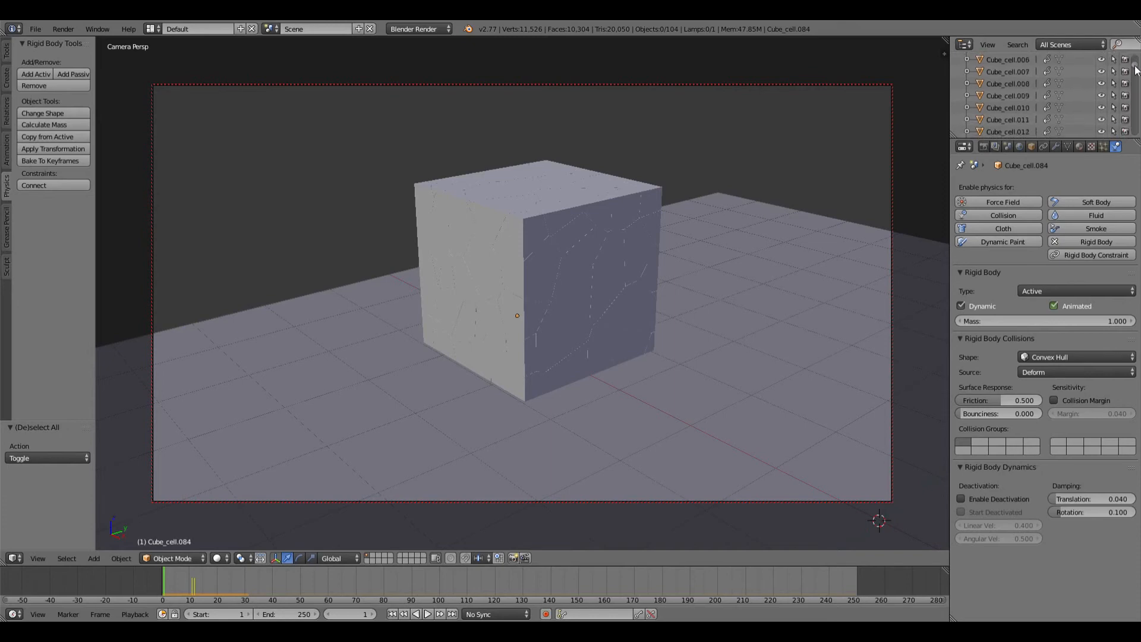
scroll(1135, 71, "up", 5)
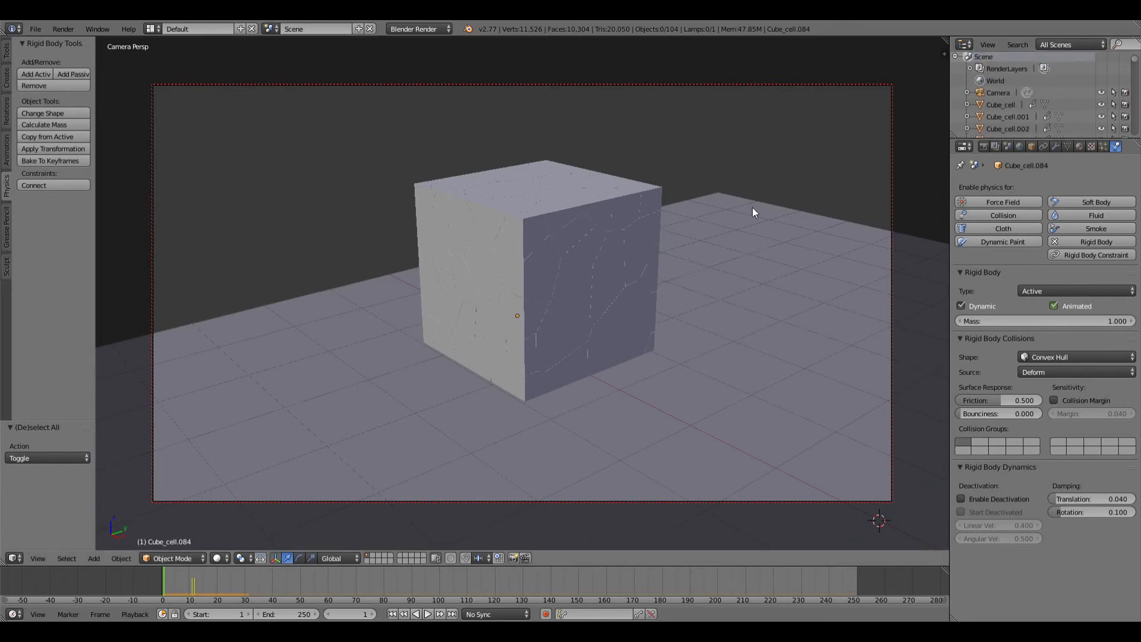
left_click(428, 613)
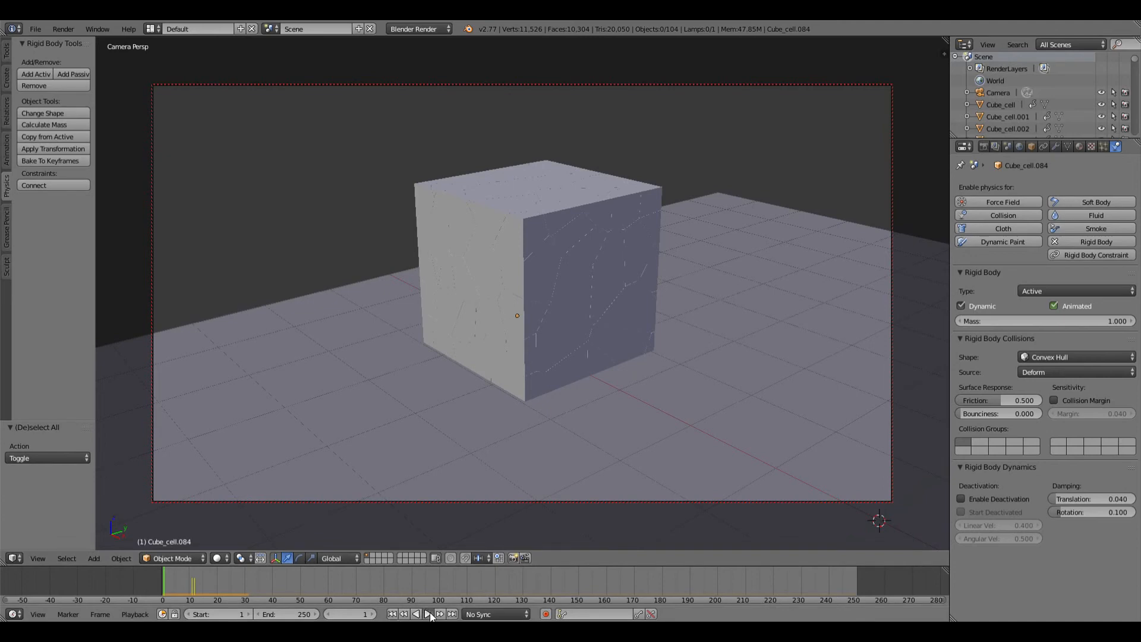
left_click(392, 613)
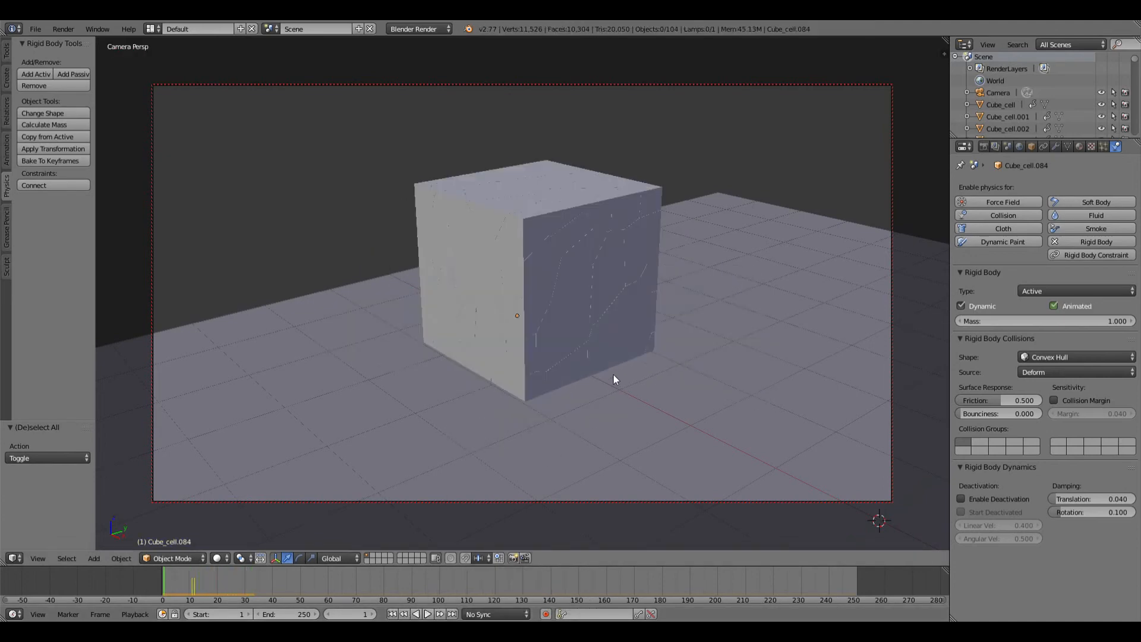
- Select the lamp in front view, switch the render engine to Cycles Render, and put the lamp in a new group
key("KP_1")
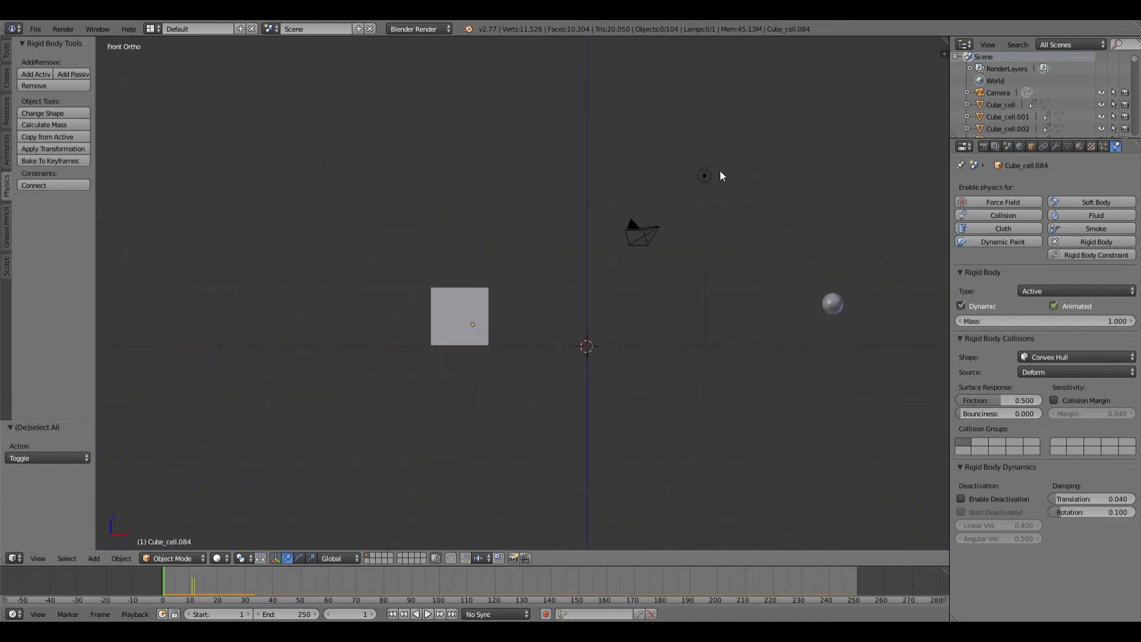
right_click(706, 175)
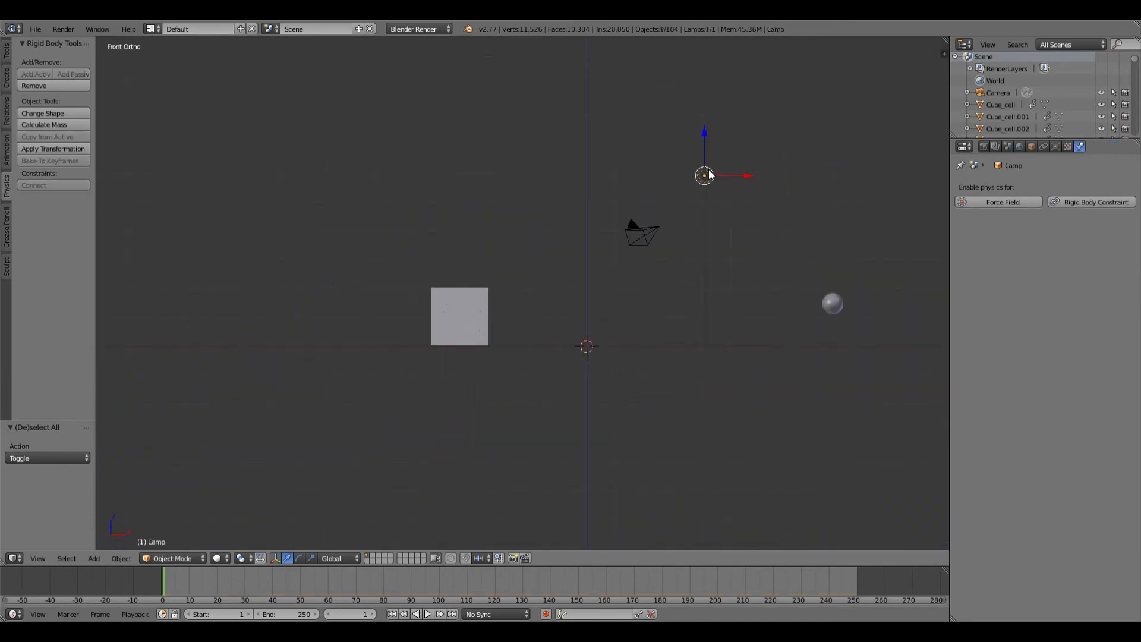
left_click(422, 32)
left_click(419, 69)
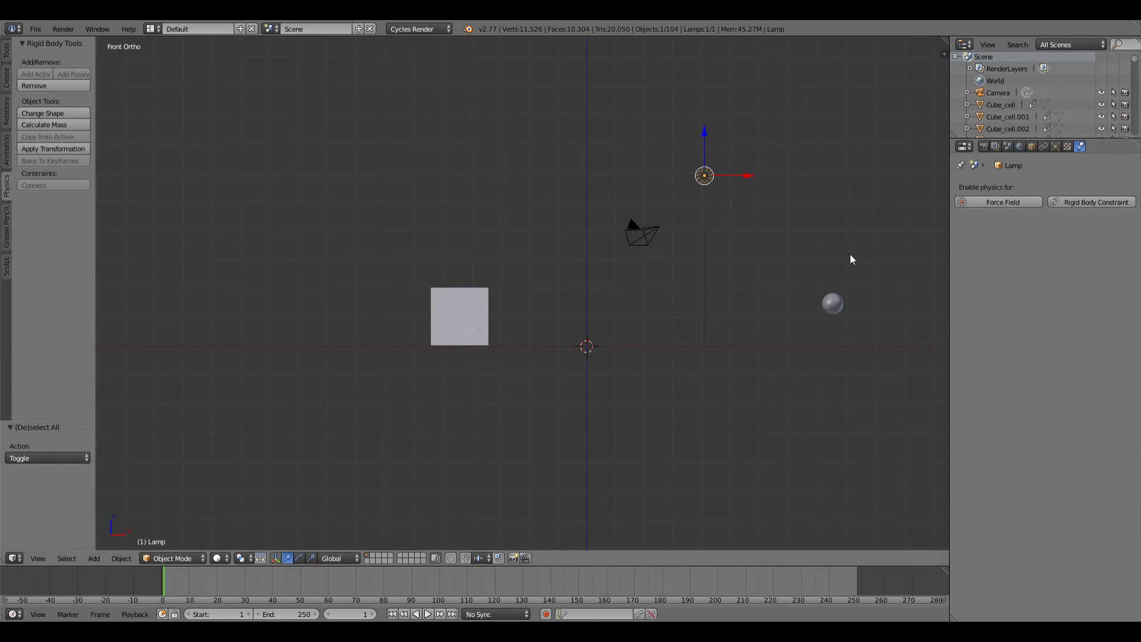
key("ctrl+g")
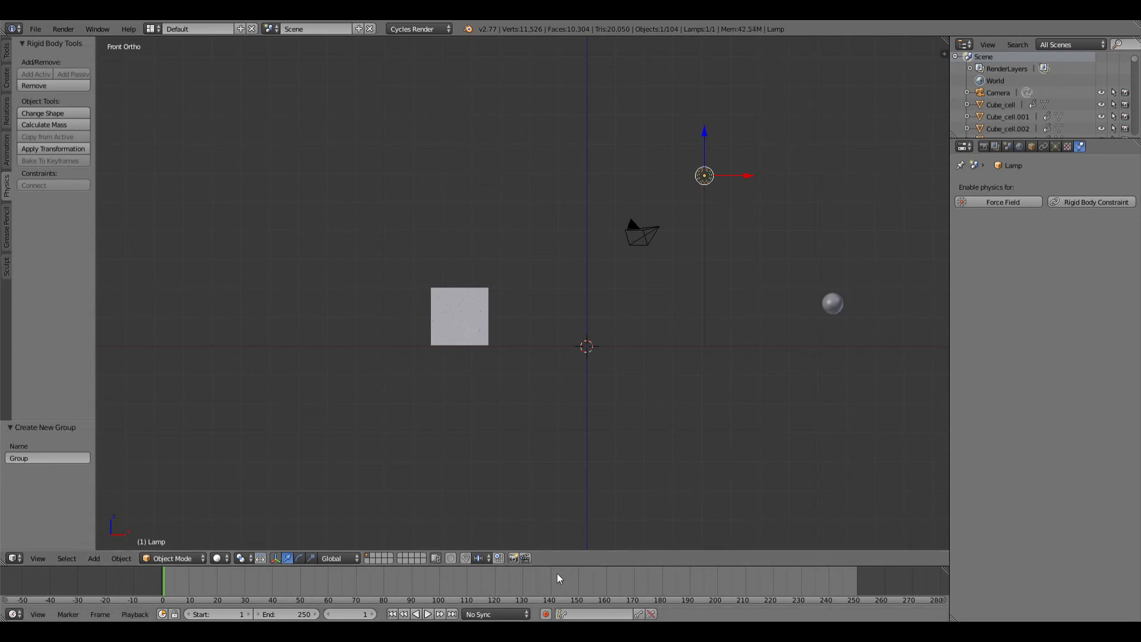